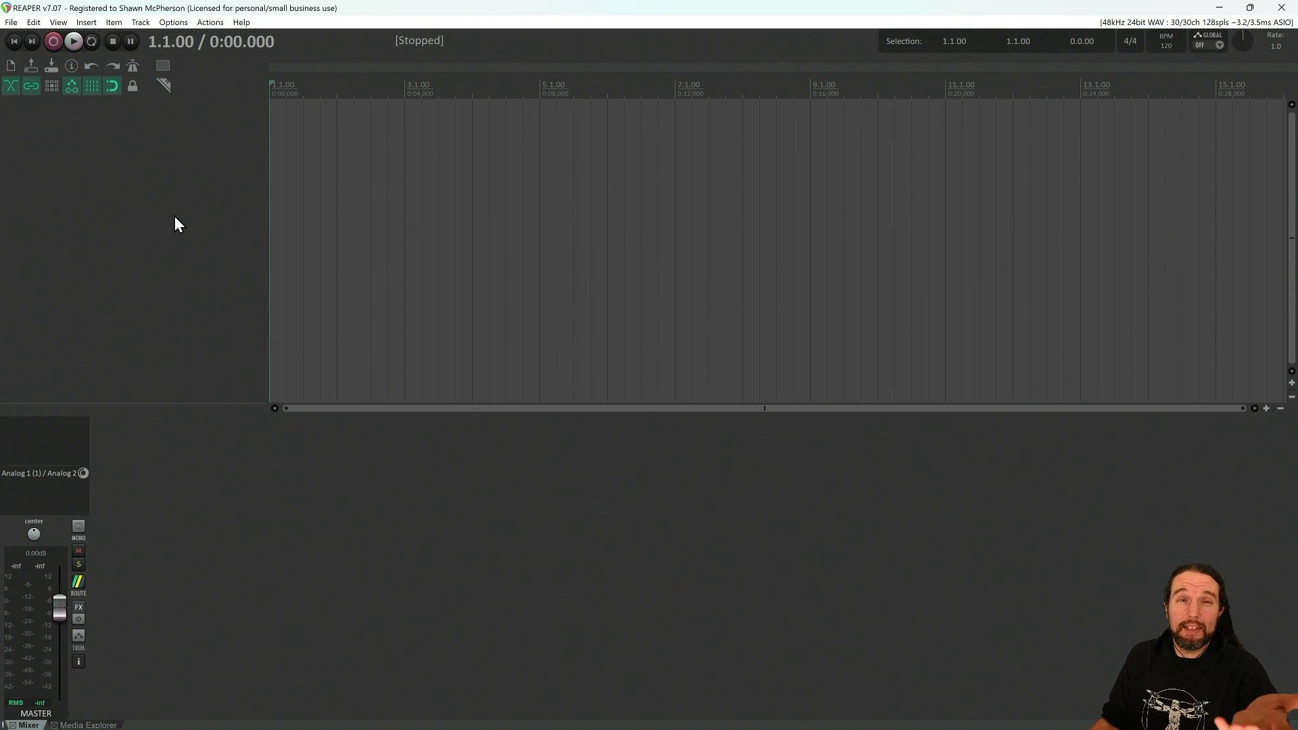
- Insert EZdrummer 3 (32 out) on a new virtual instrument track, declining the extra output tracks
right_click(115, 159)
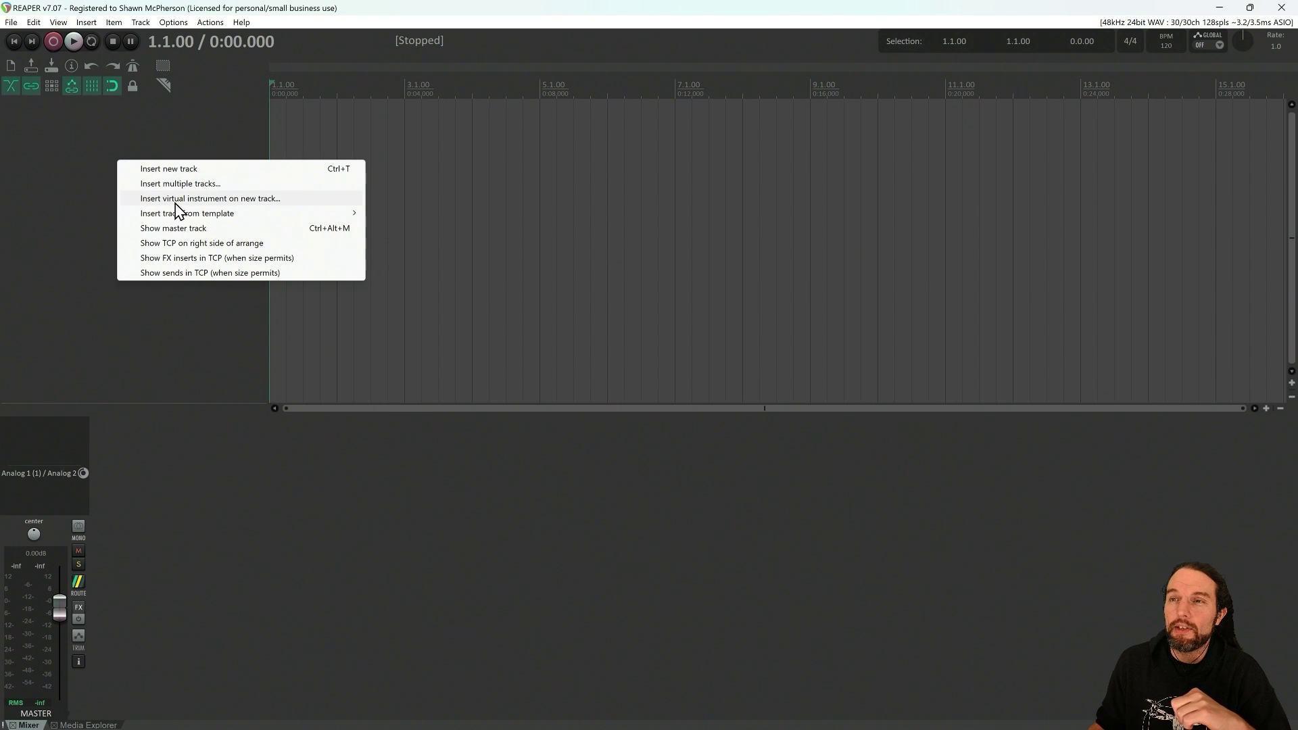
left_click(237, 200)
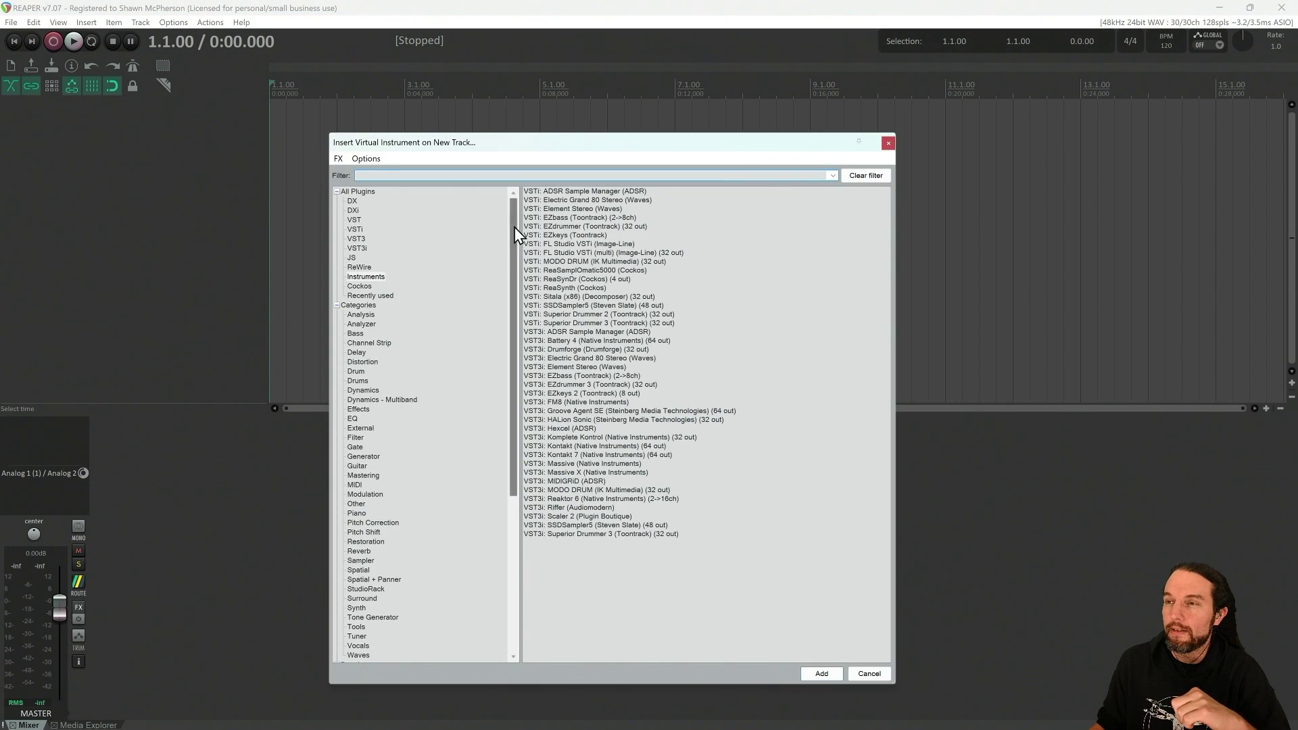
left_click_drag(515, 233, 526, 446)
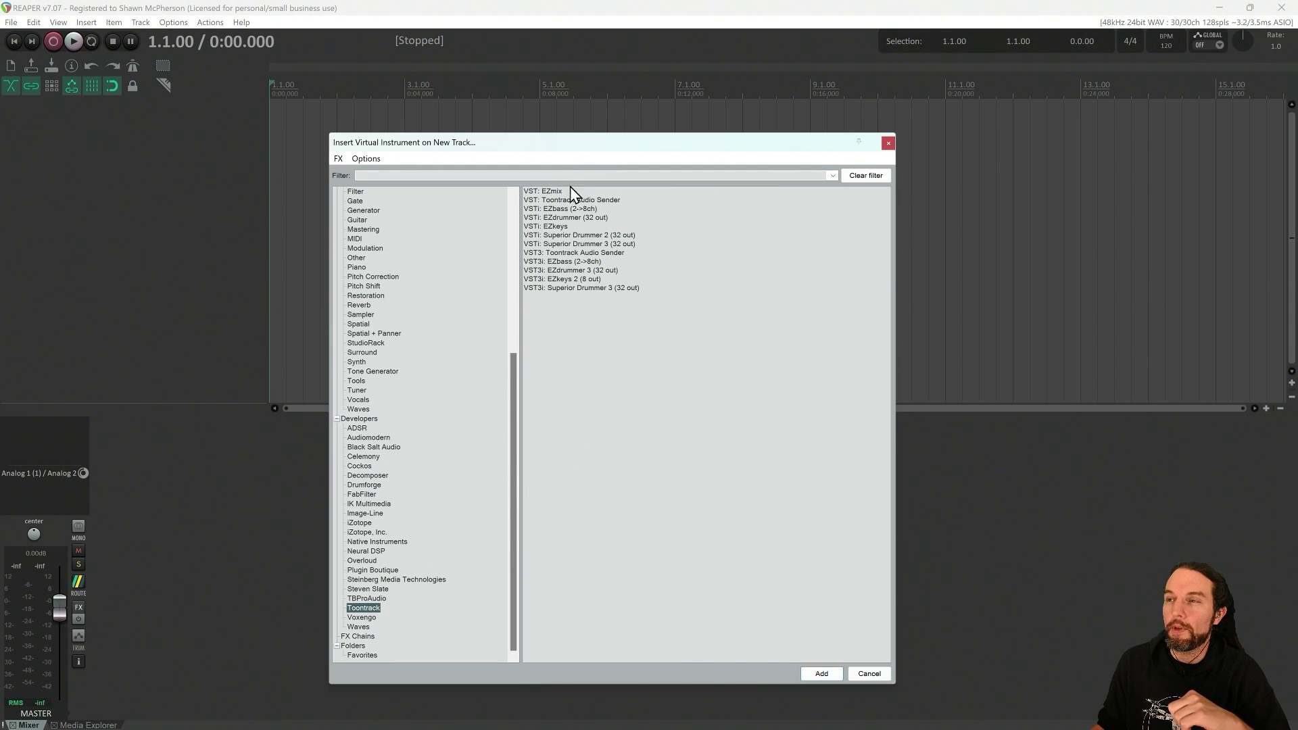
double_click(561, 270)
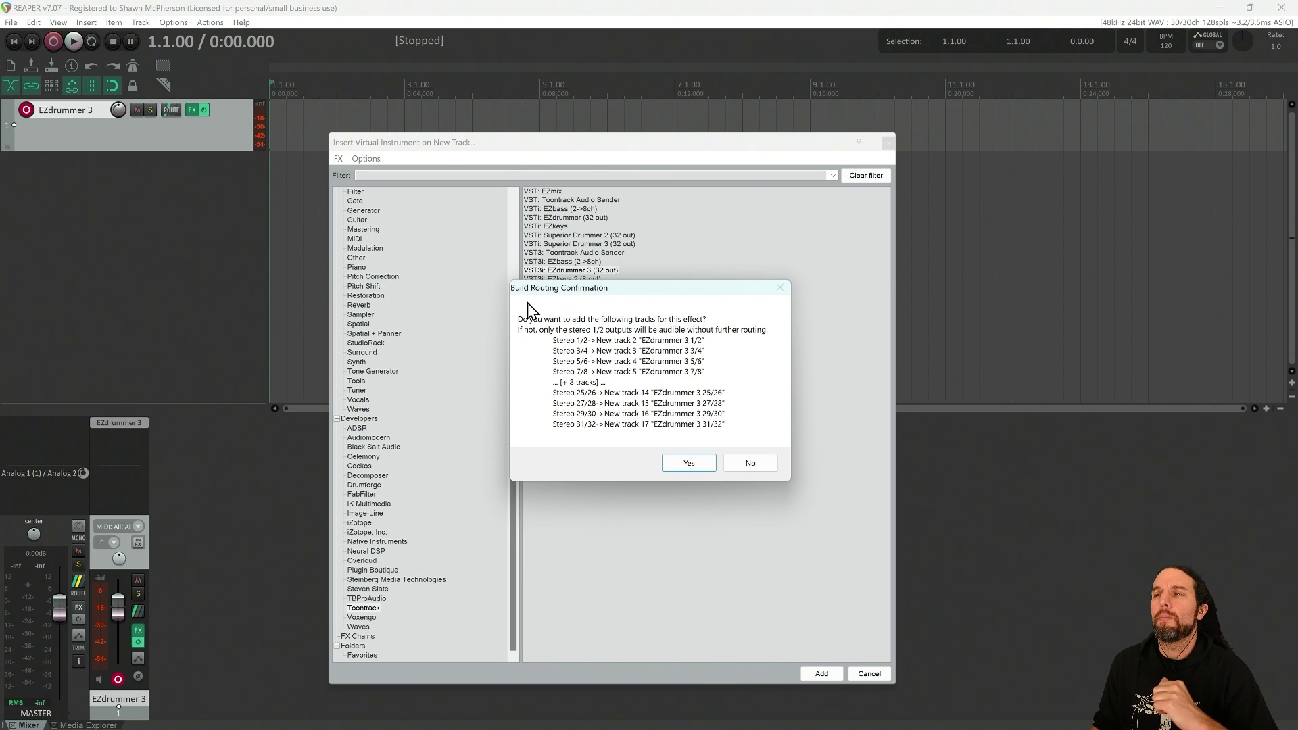
left_click(753, 464)
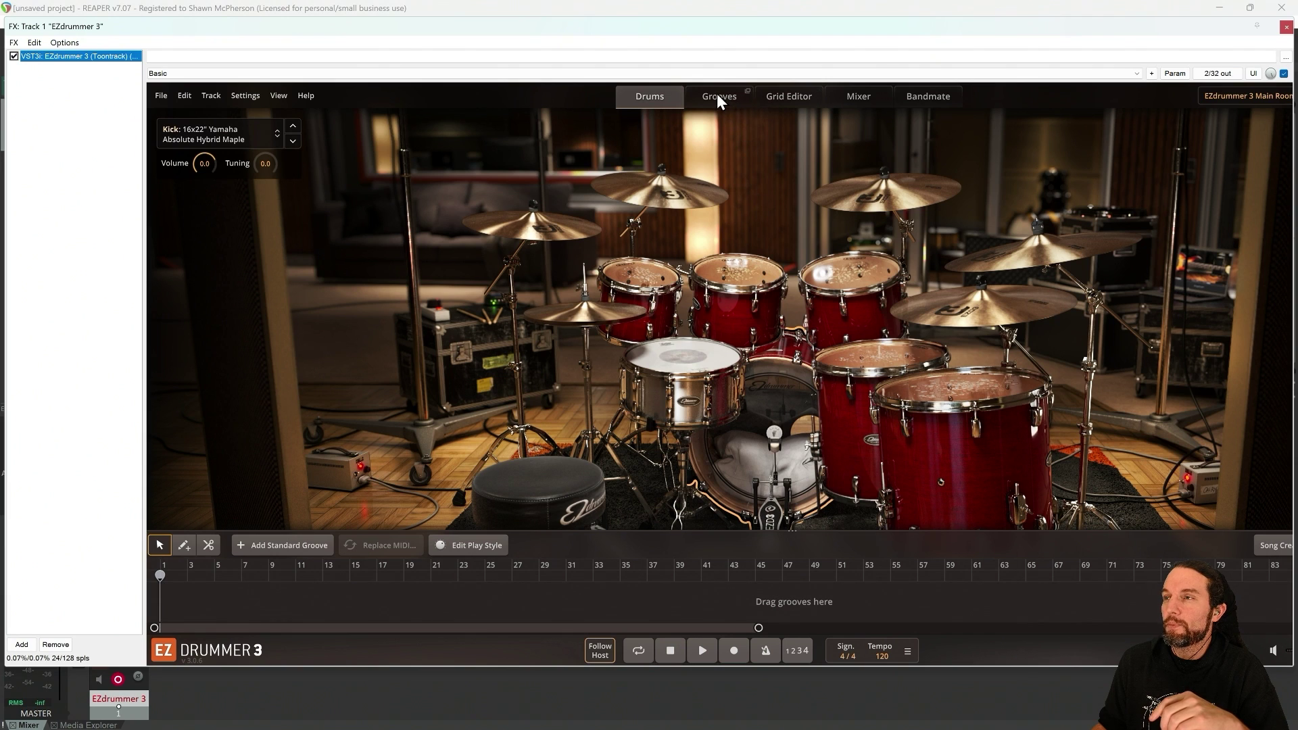
- Place the Verse 01 and Verse 05 grooves back to back on EZdrummer's song timeline
left_click(717, 98)
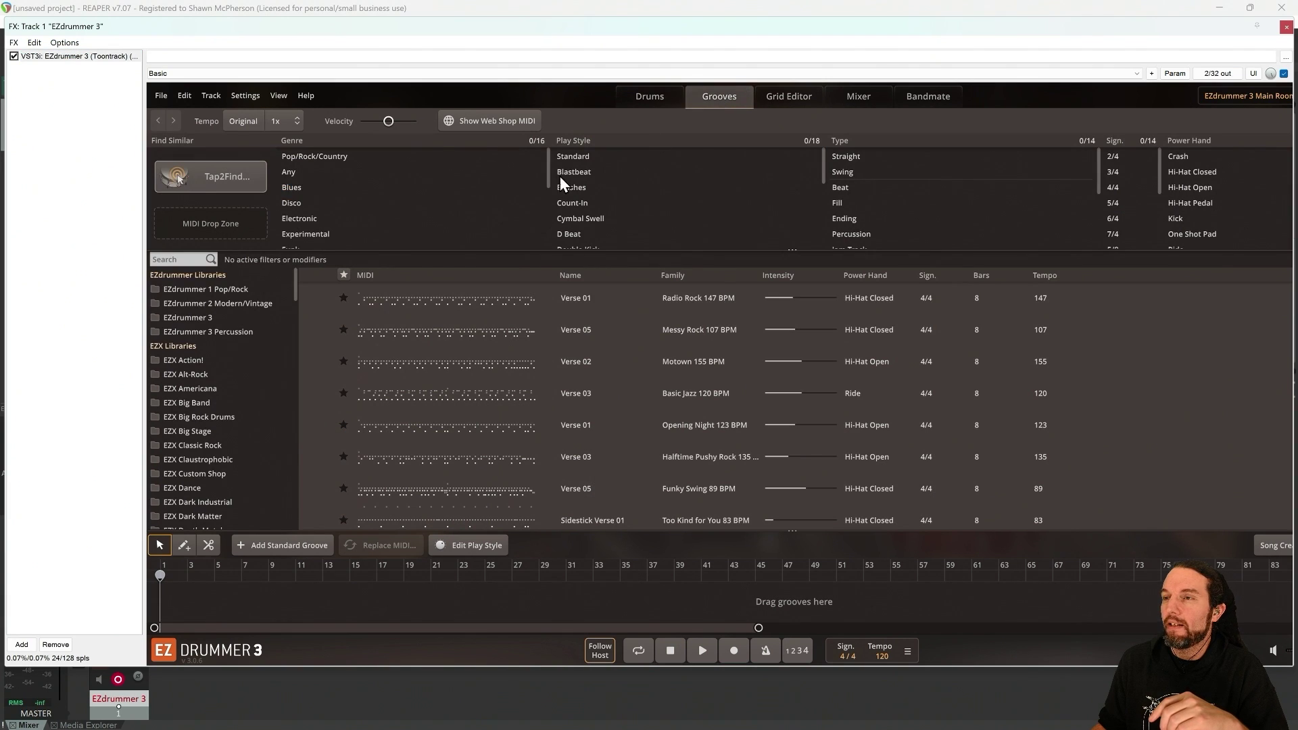
left_click_drag(402, 297, 166, 595)
left_click_drag(419, 331, 323, 600)
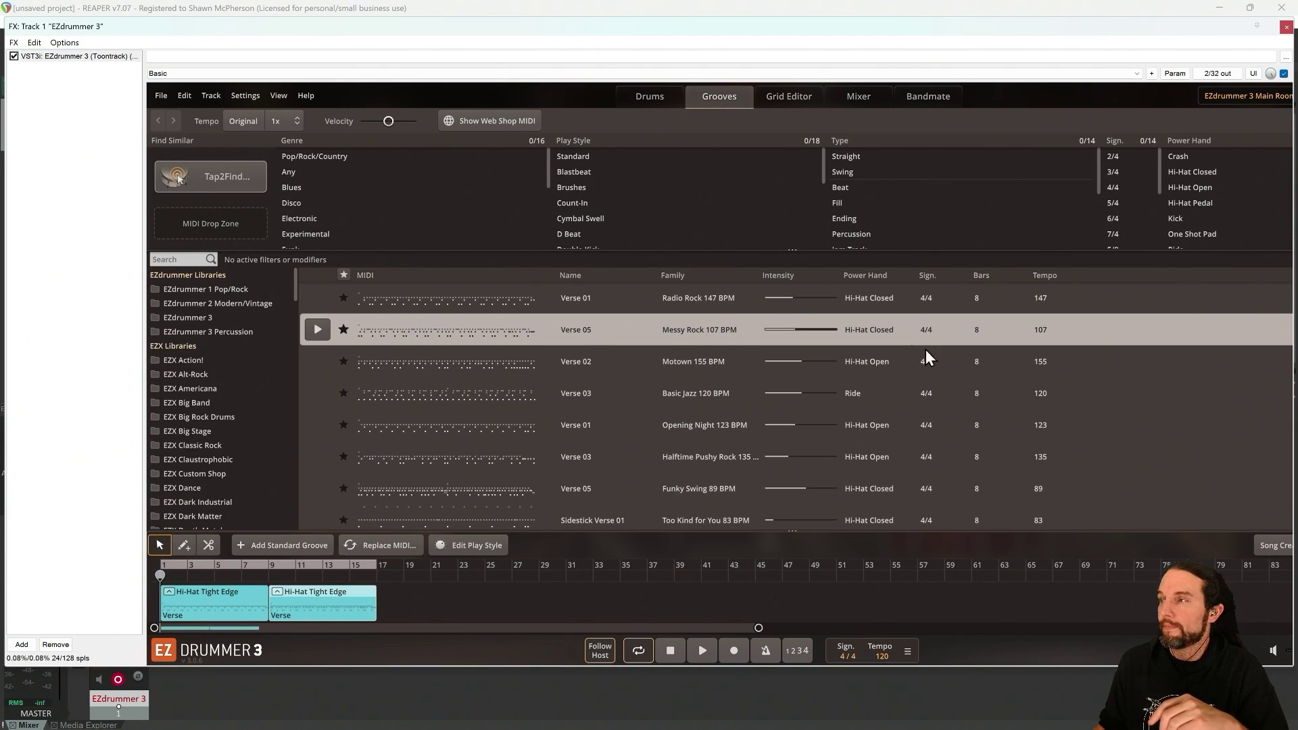
- Close the EZdrummer 3 window and play the grooves briefly, then stop
left_click(1286, 26)
key("space")
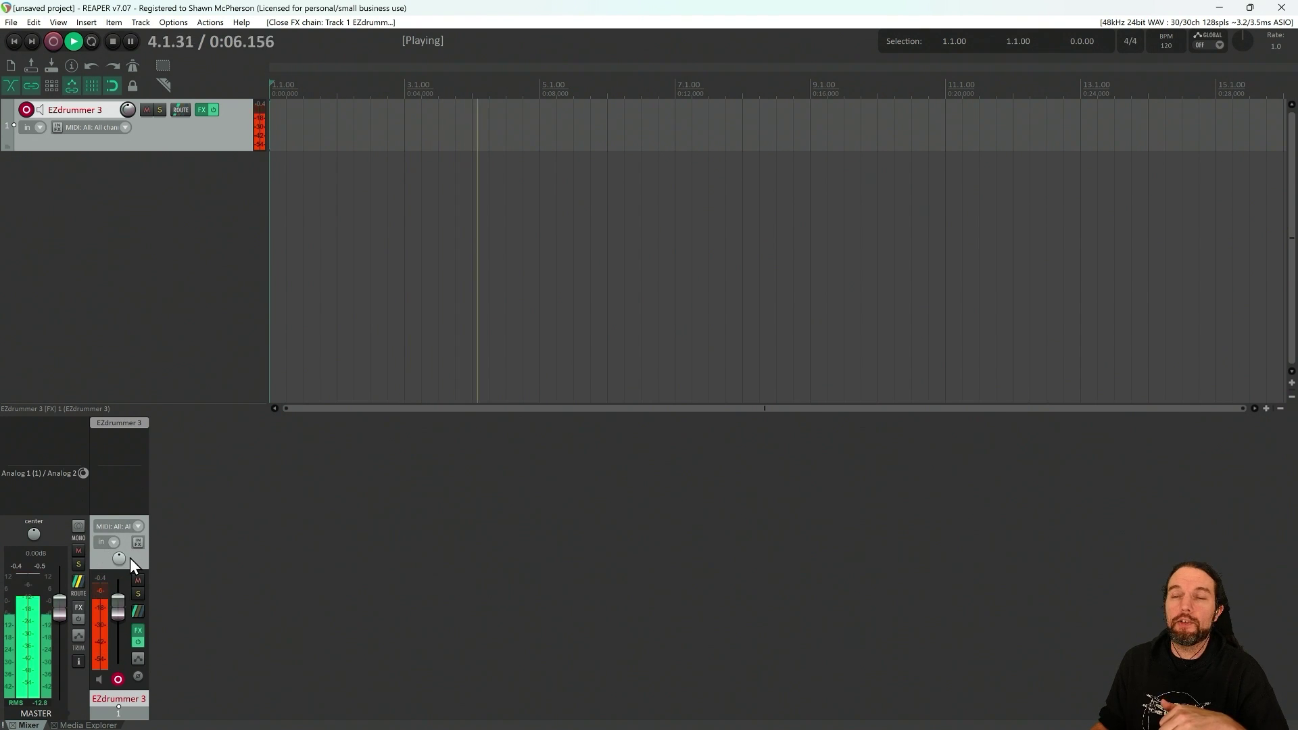
key("space")
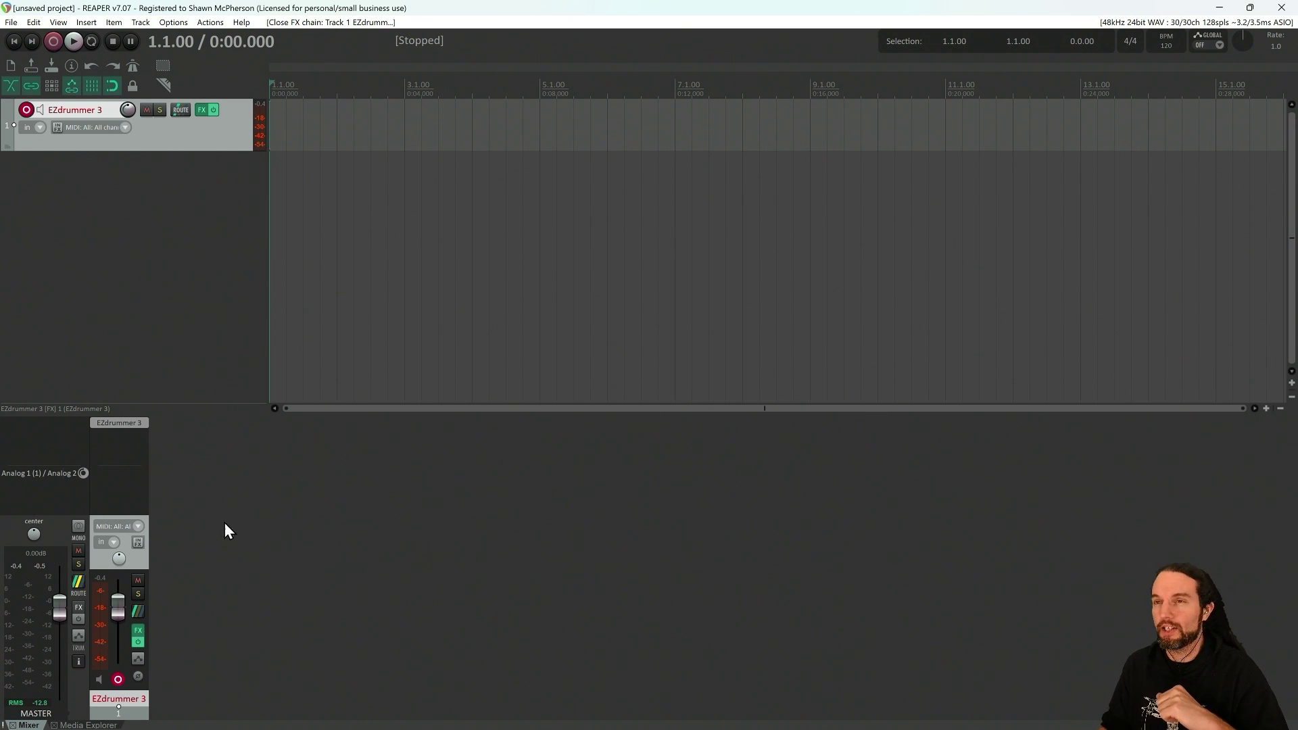
- Build multichannel routing for EZdrummer 3, creating sixteen output tracks 1/2 through 31/32
left_click(201, 111)
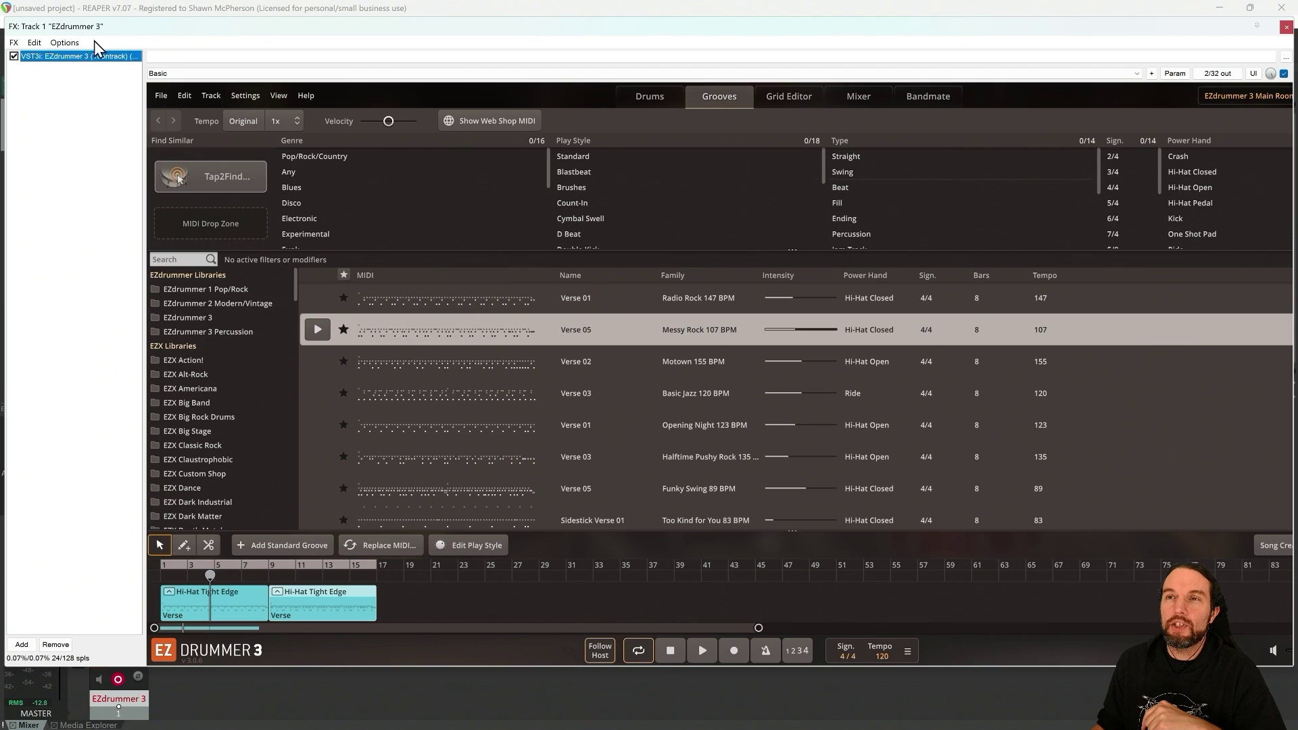
mouse_move(94, 27)
left_mouse_down()
mouse_move(180, 206)
mouse_move(100, 46)
left_mouse_up()
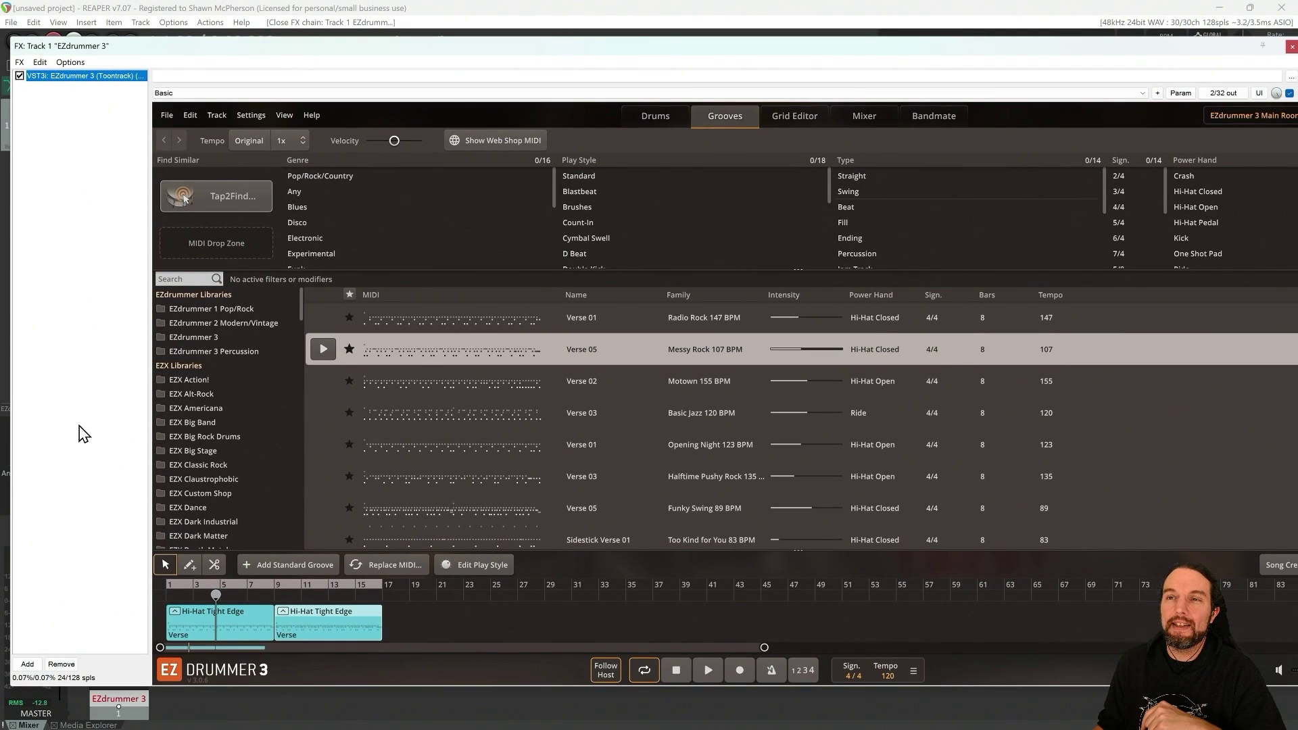
right_click(78, 83)
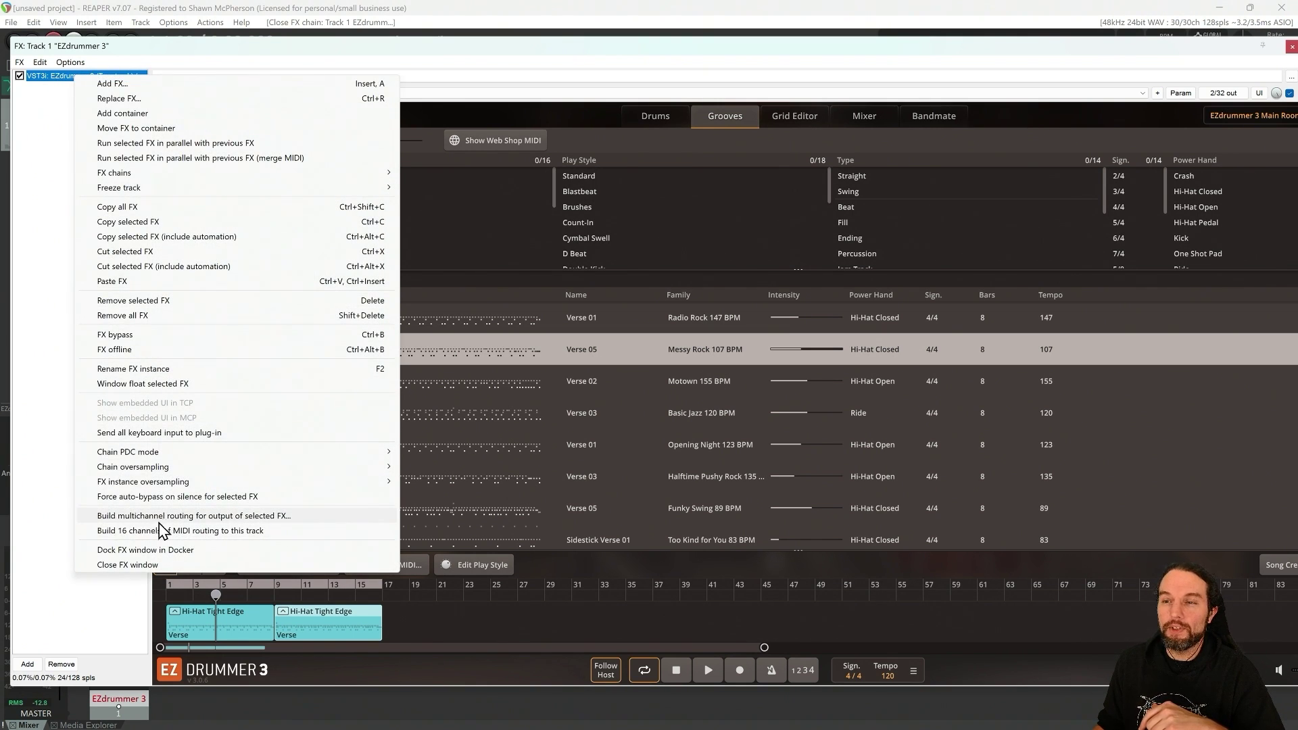
left_click(255, 518)
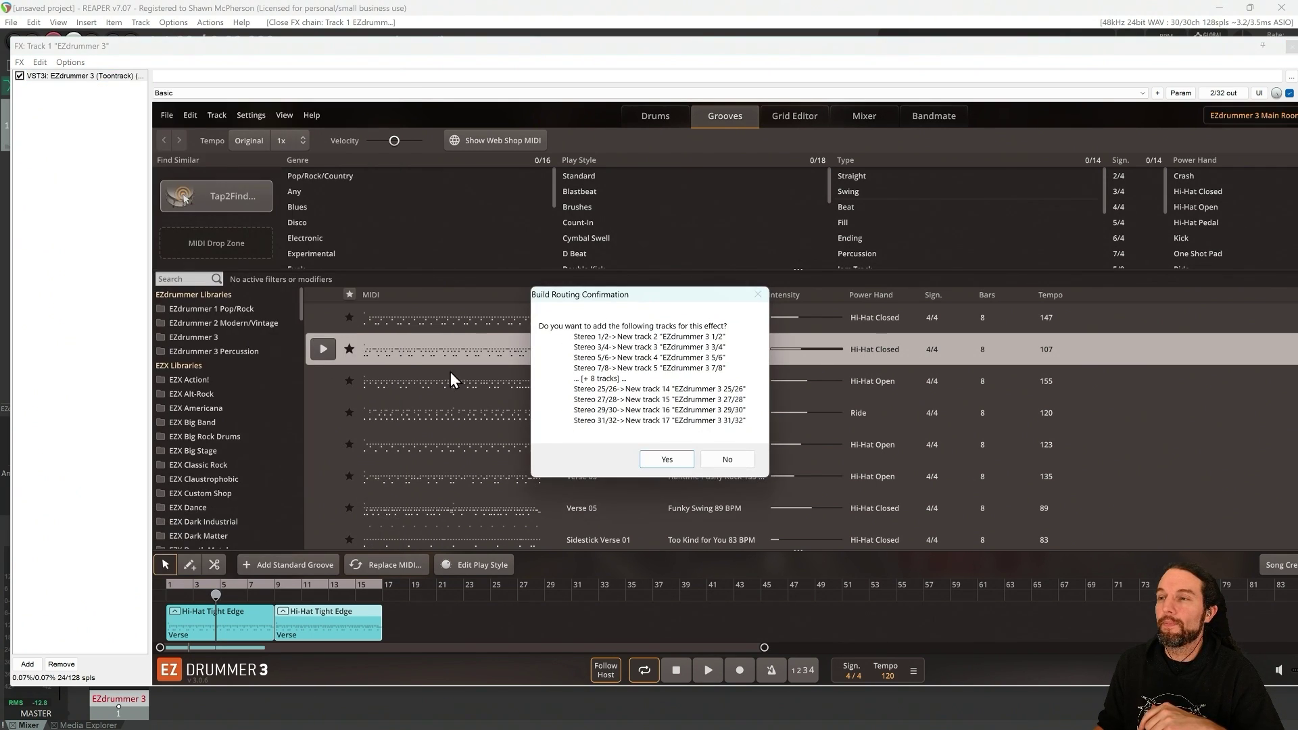
left_click_drag(620, 298, 319, 180)
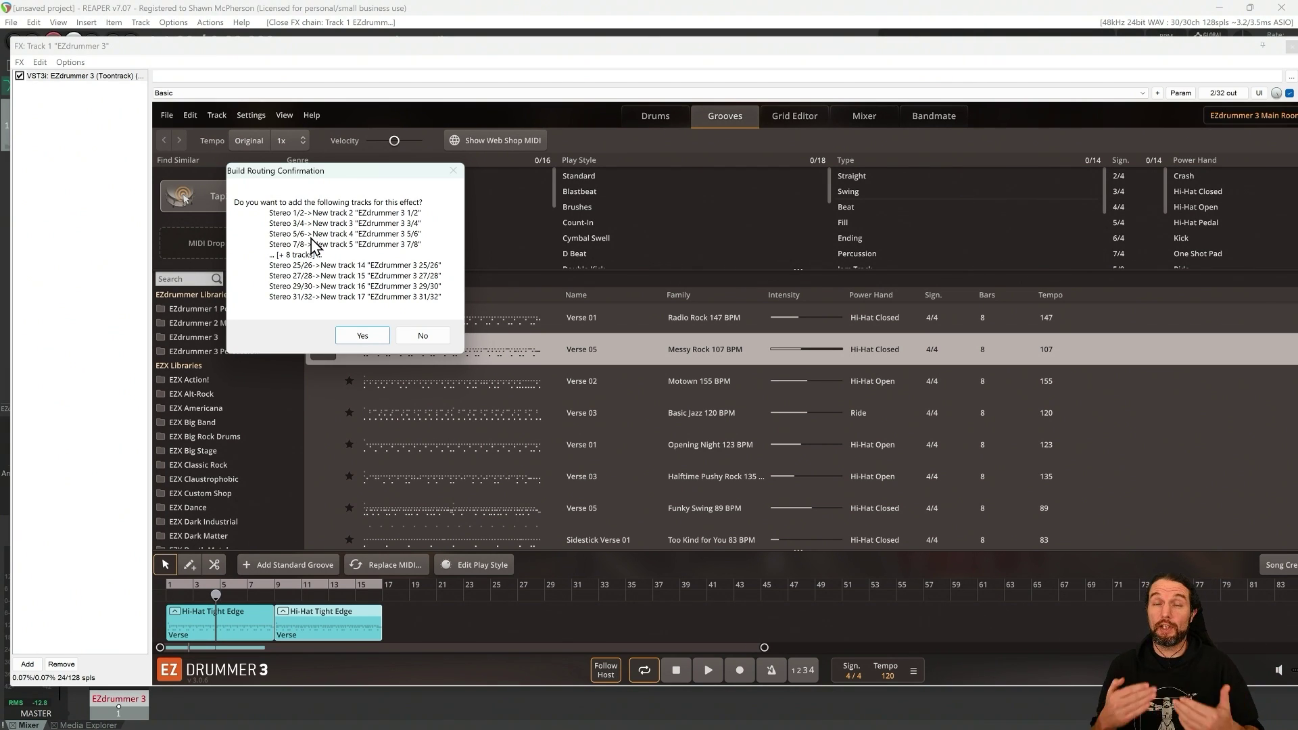
left_click(358, 336)
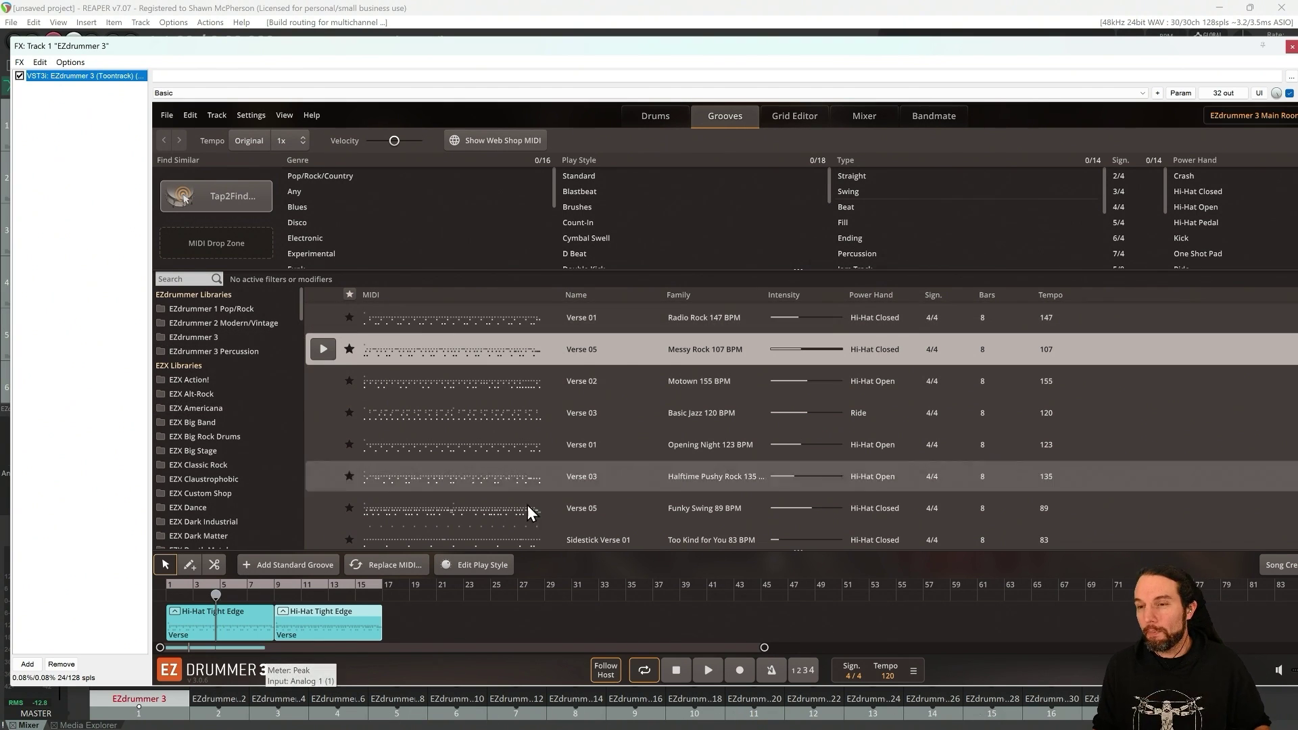
key("space")
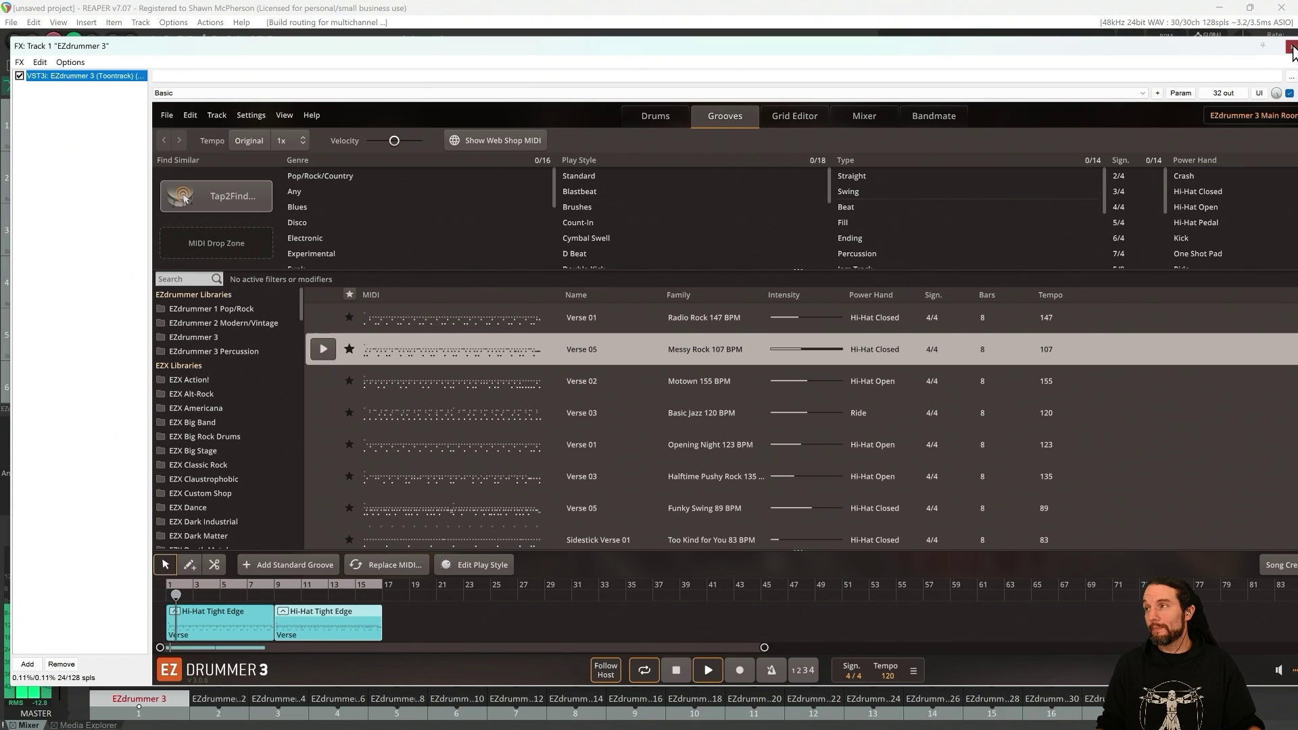
left_click(1292, 46)
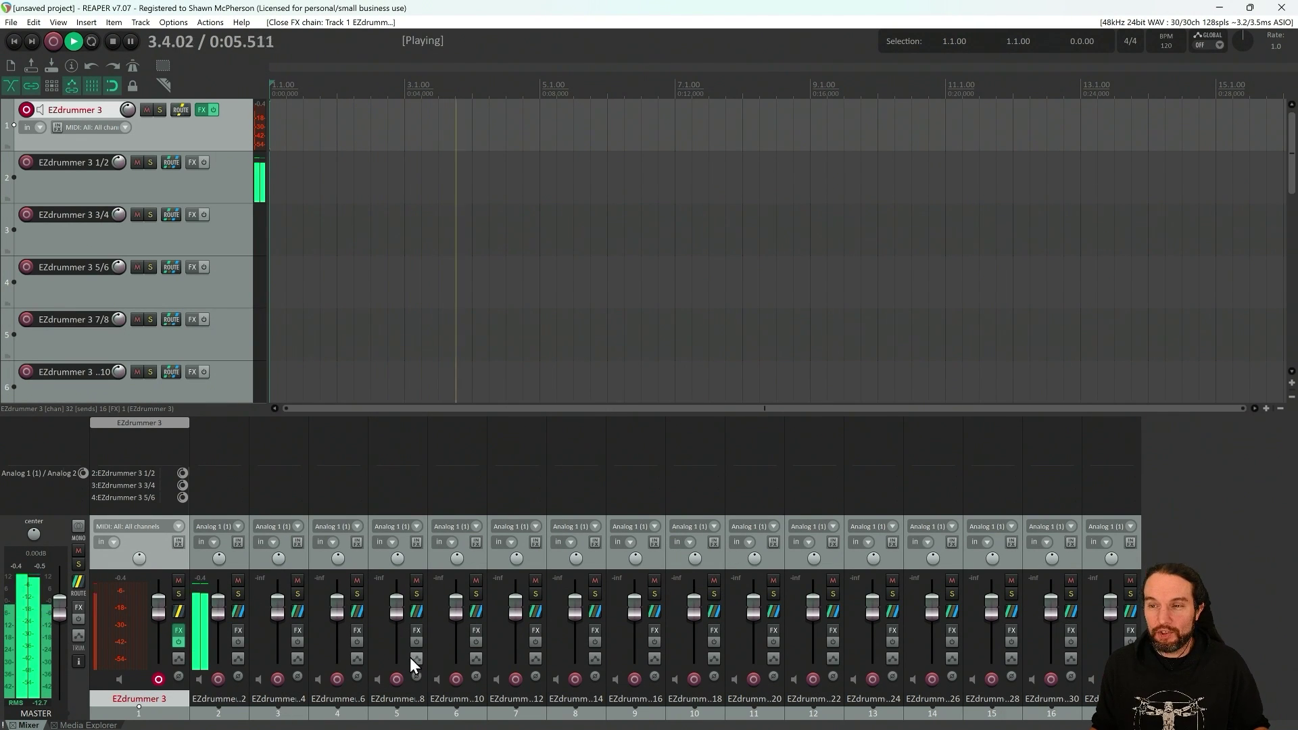
- Stop playback and reopen the EZdrummer 3 plugin window
key("space")
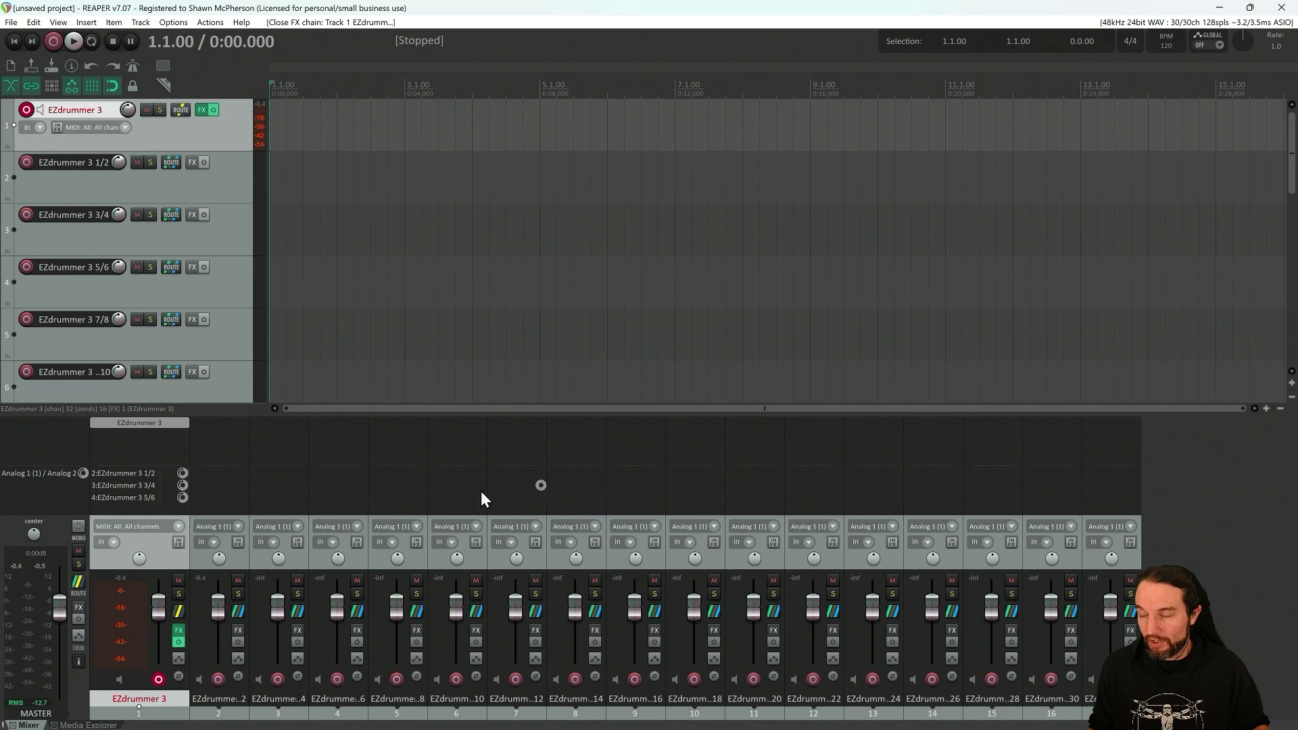
left_click(136, 424)
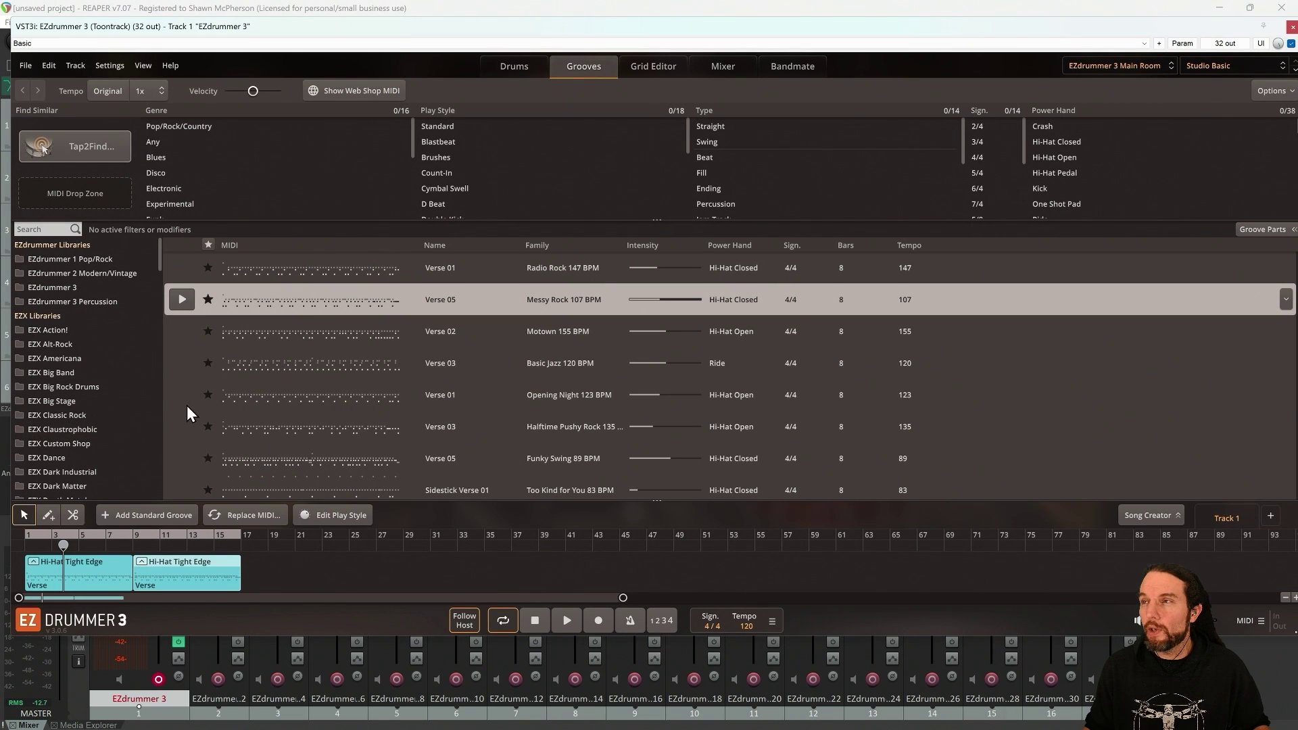
- Set EZdrummer's mixer Route Outputs to Multichannel, then play and close the plugin window
left_click(715, 66)
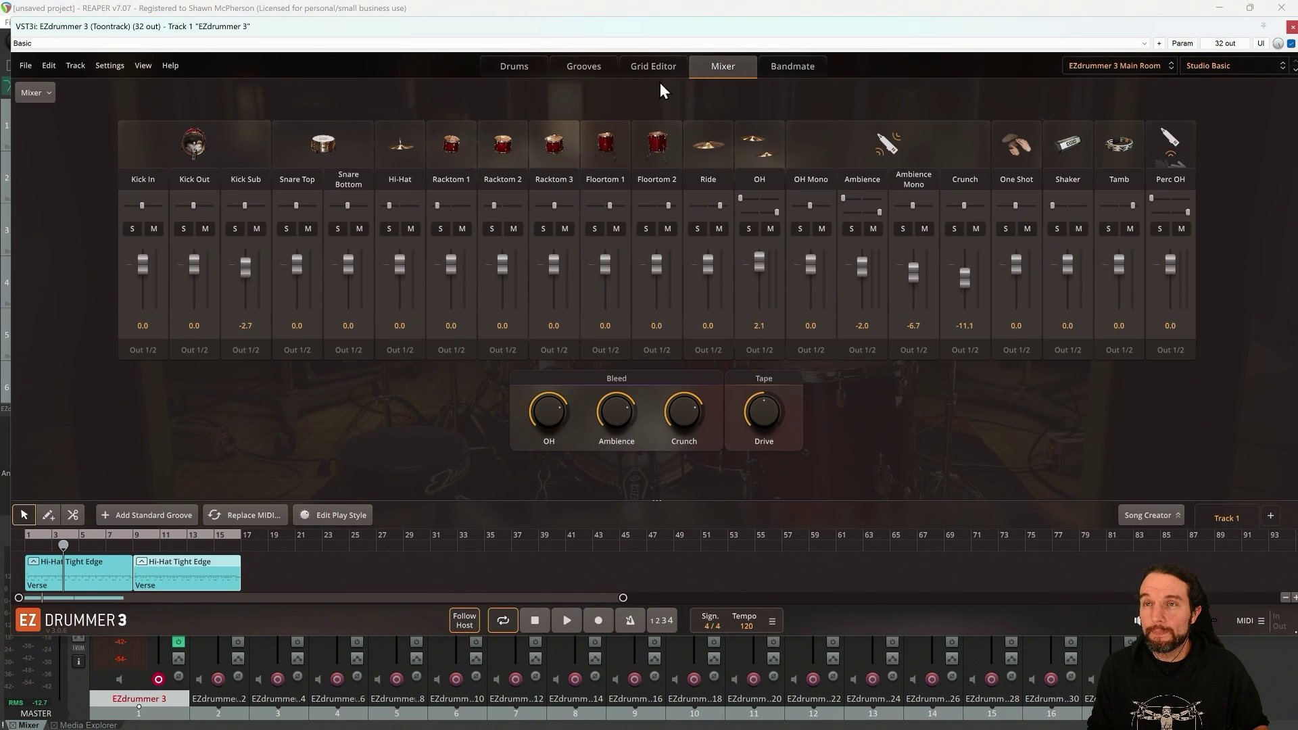
left_click(36, 93)
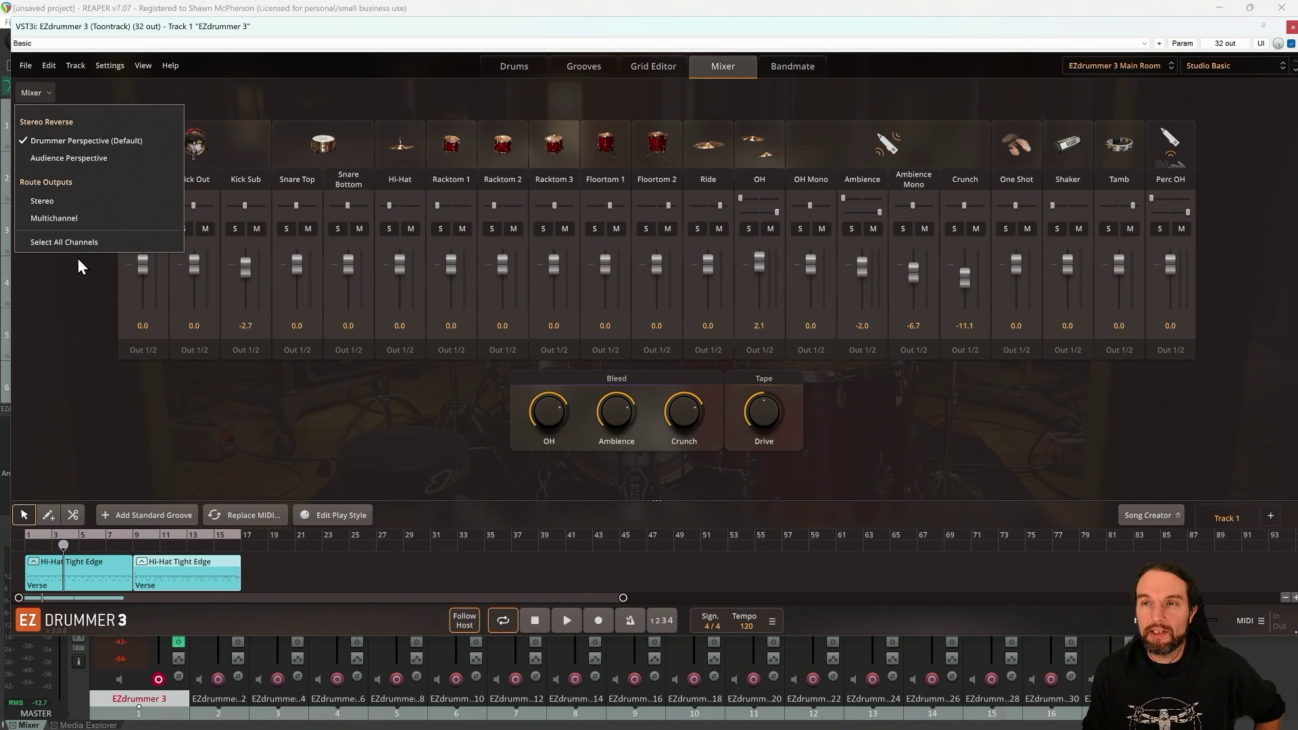
left_click(54, 218)
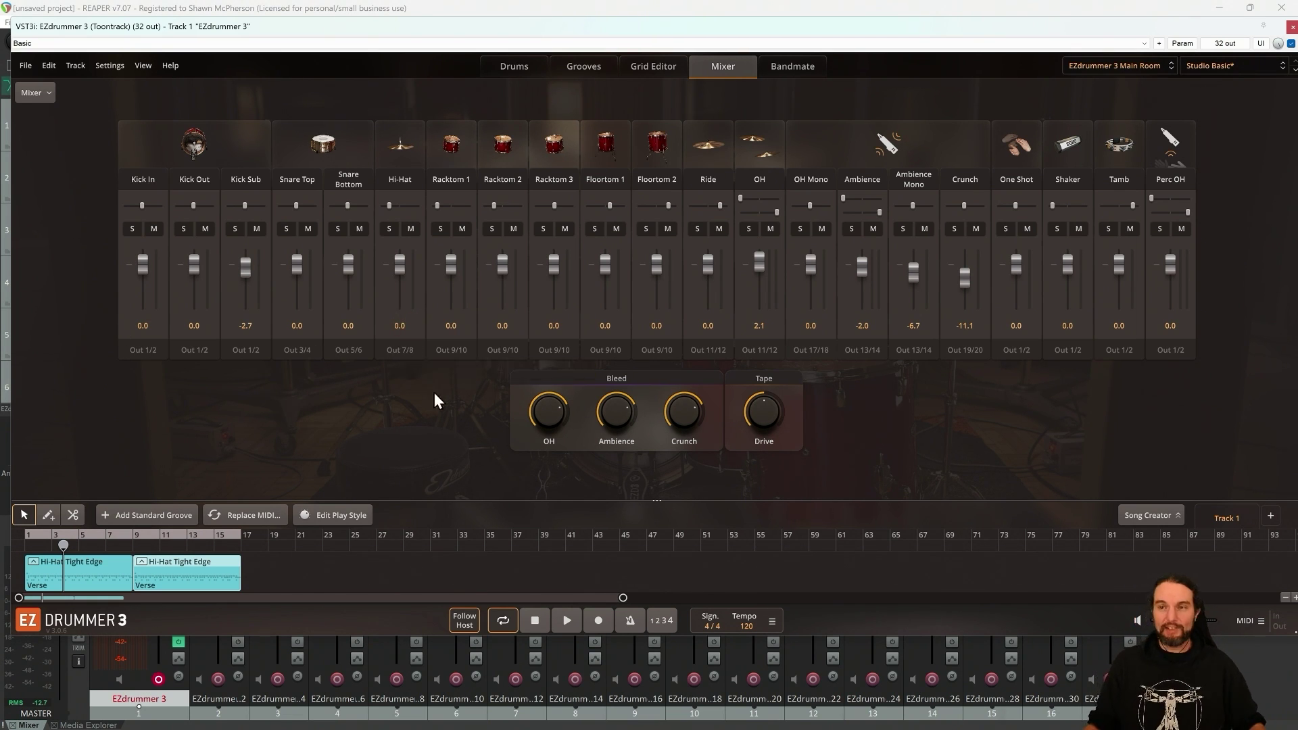
key("space")
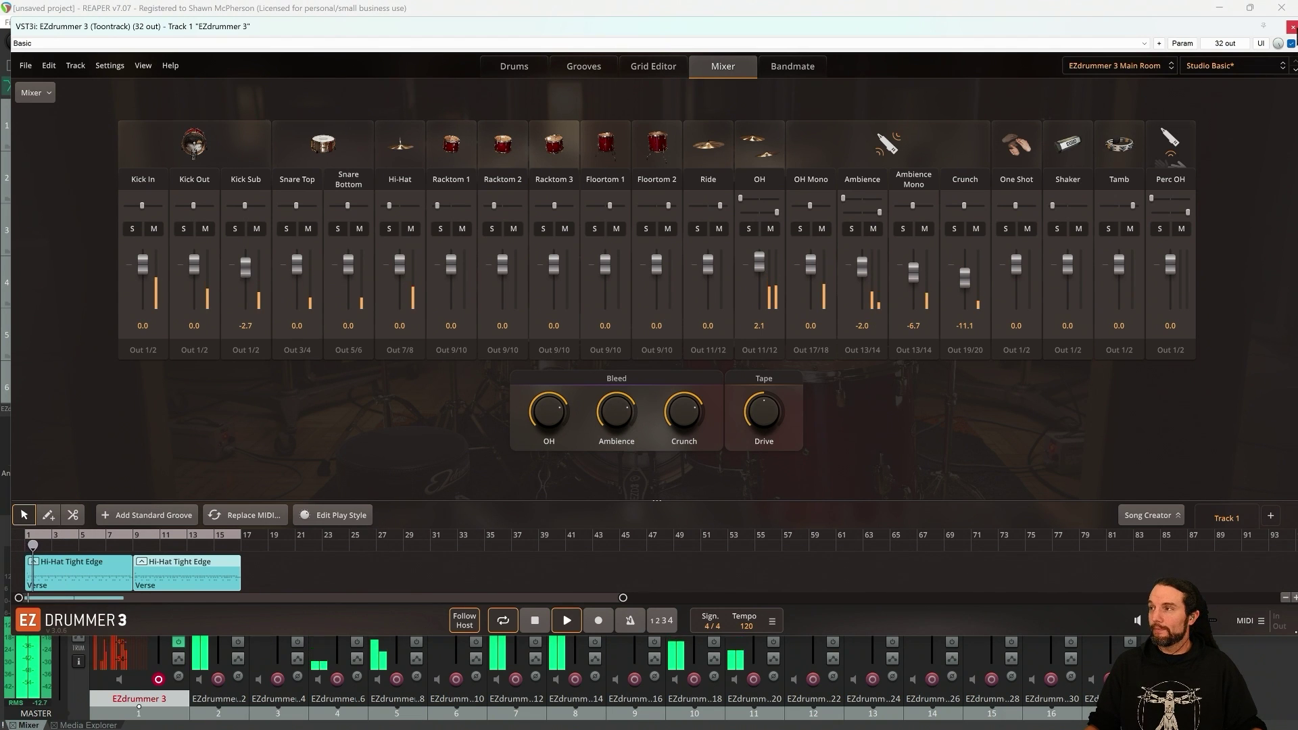
key("Escape")
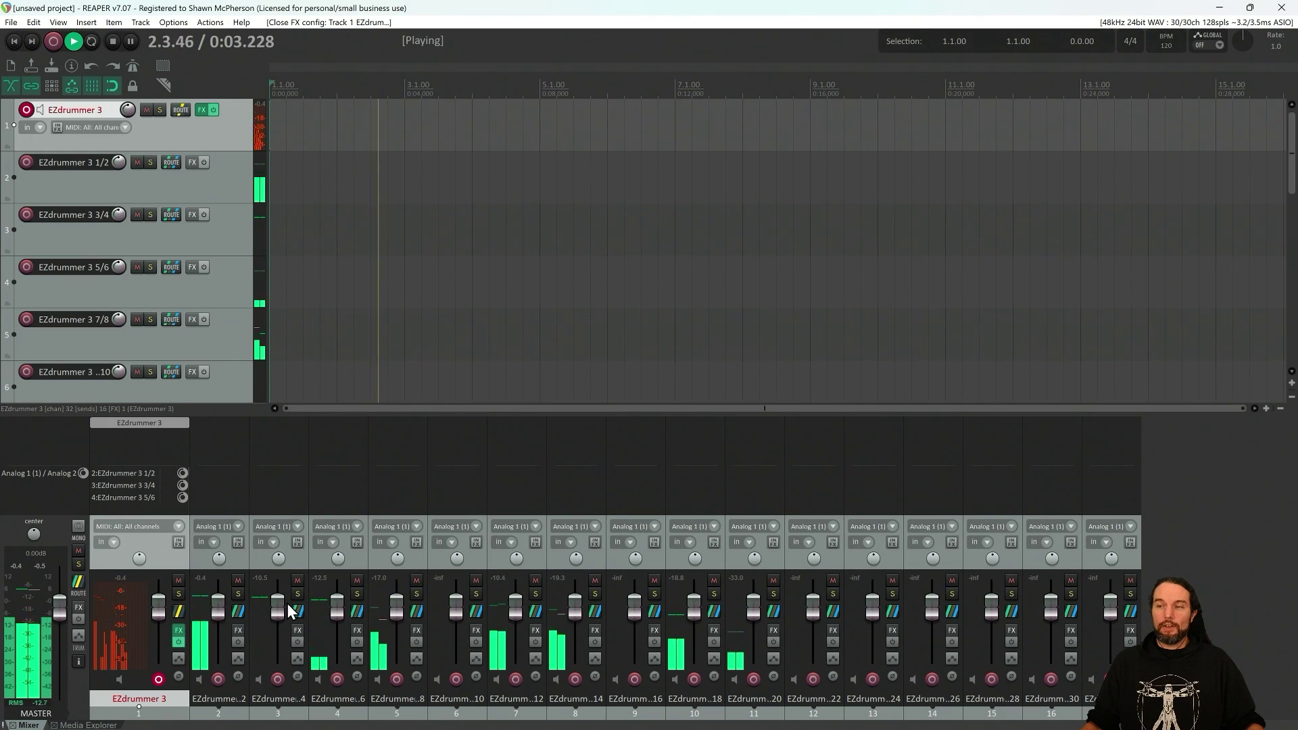
- Solo-check the EZdrummer 3 1/2 track, rename it Kick, unsolo it and stop playback
left_click(237, 594)
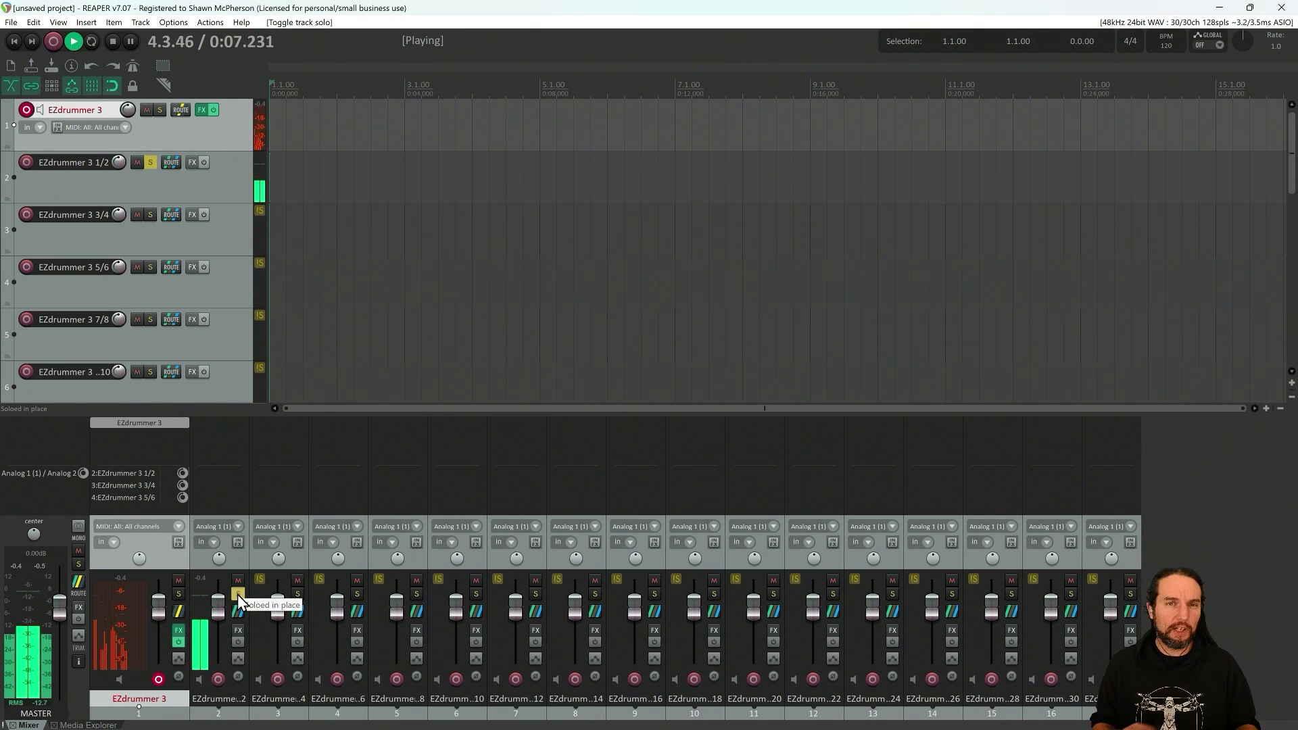
double_click(220, 697)
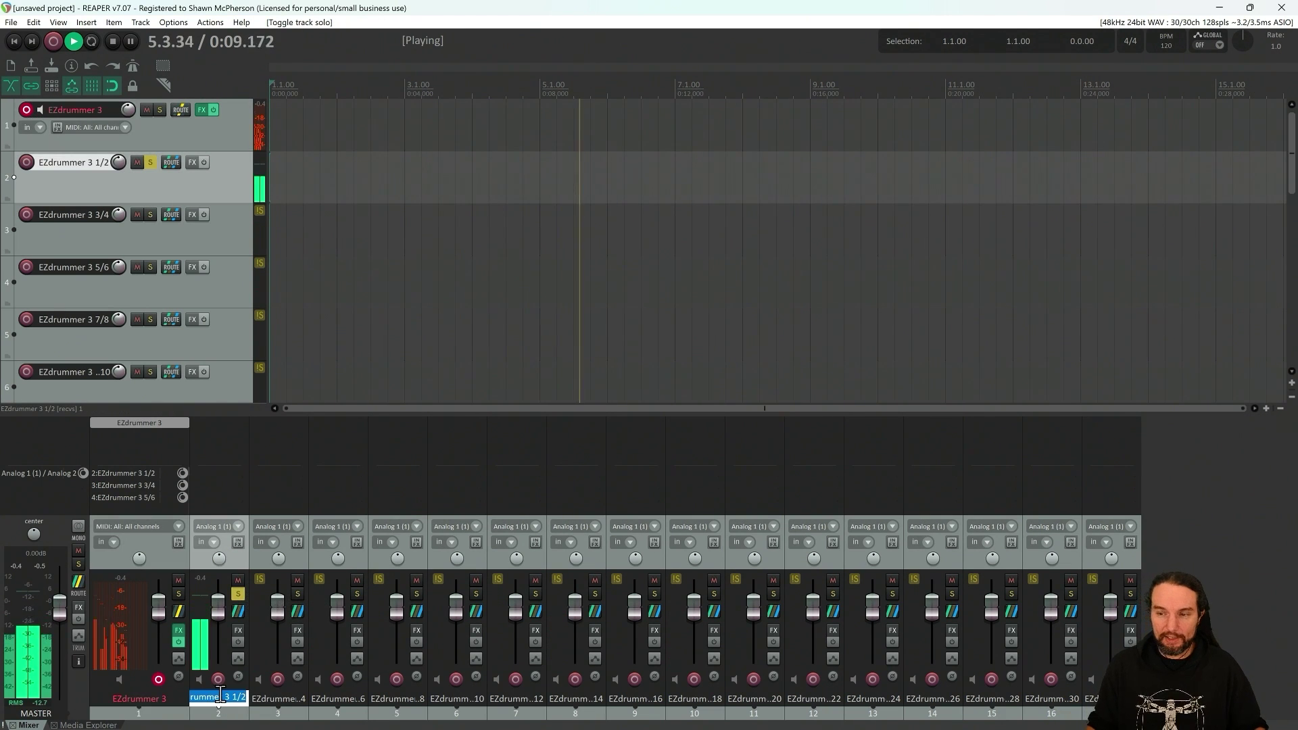
type("Kick")
key("Return")
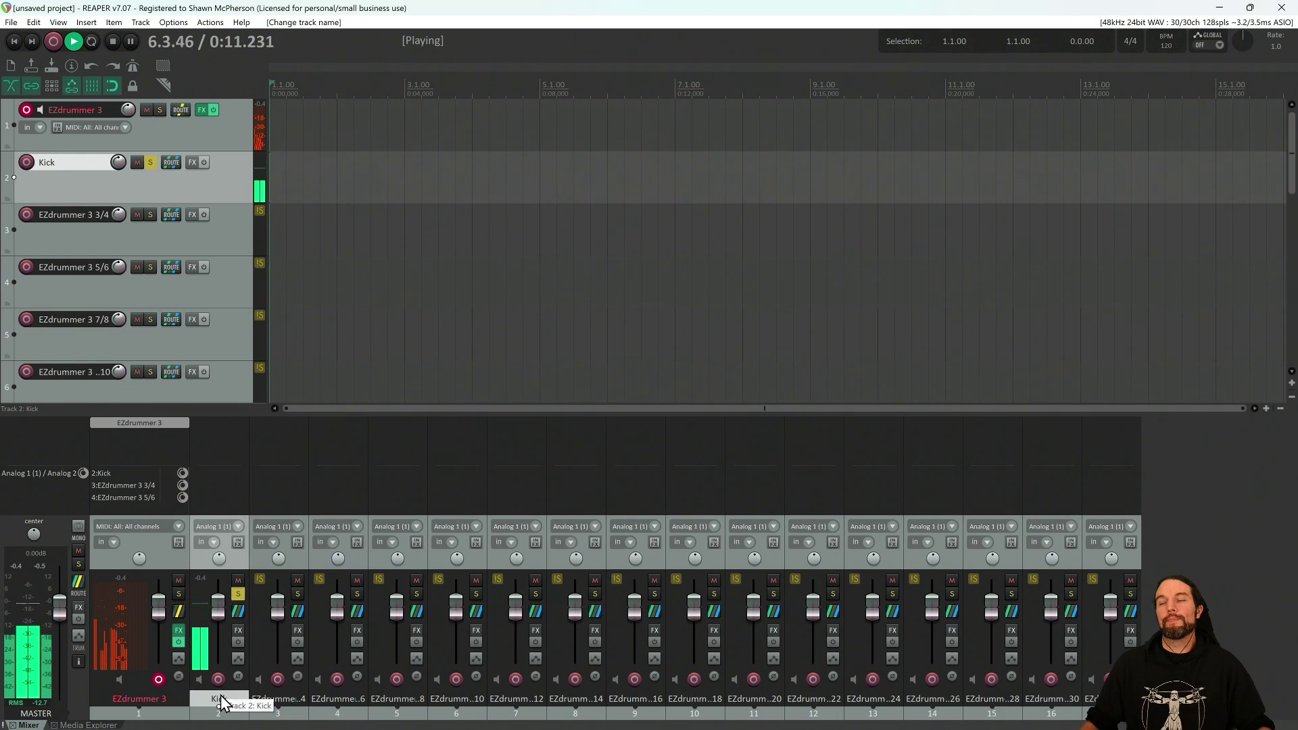
left_click(238, 594)
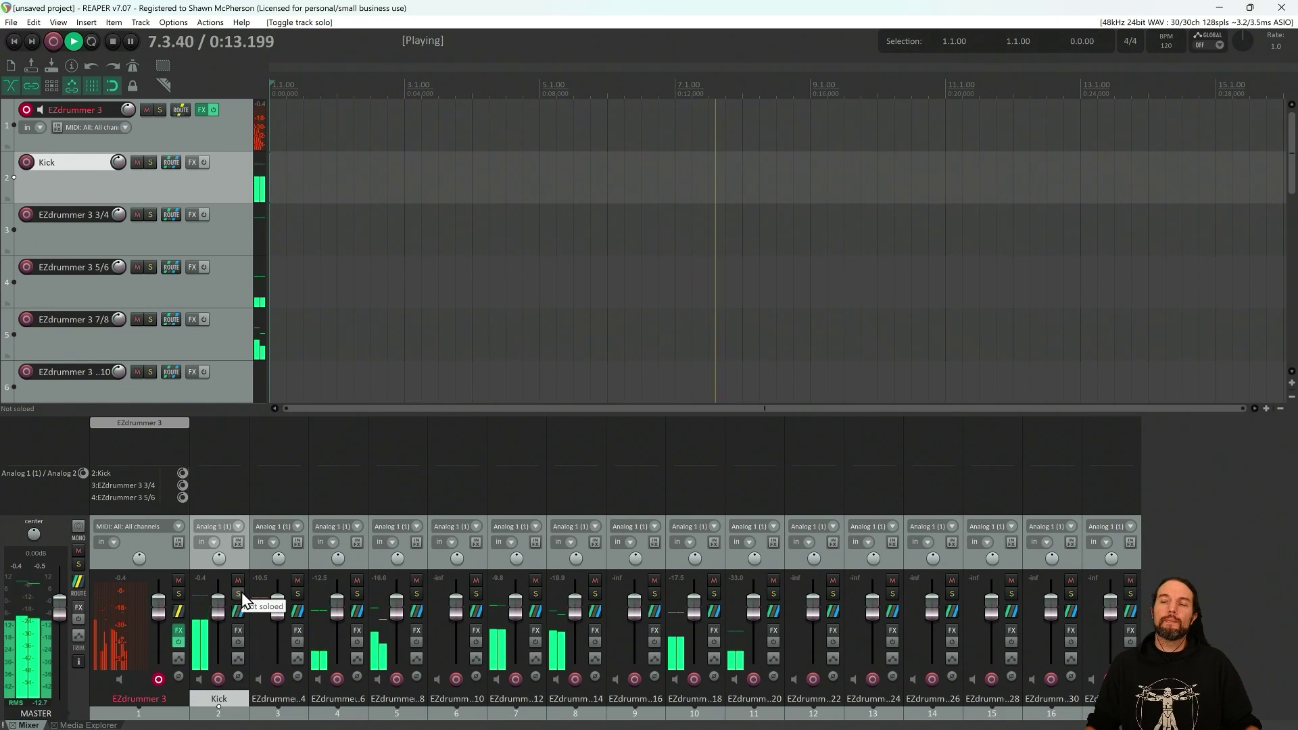
key("space")
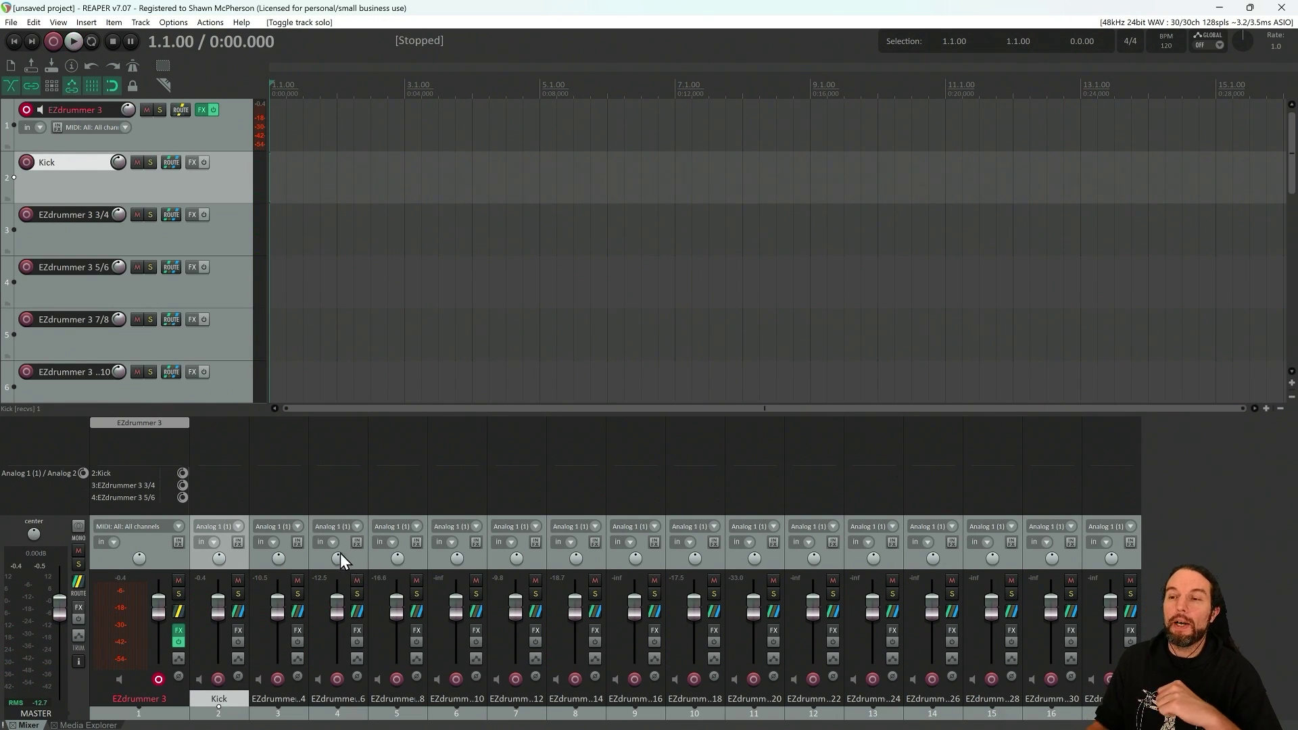
- Route all EZdrummer mixer channels to stereo Out 1/2 and preview the kit briefly
left_click(140, 424)
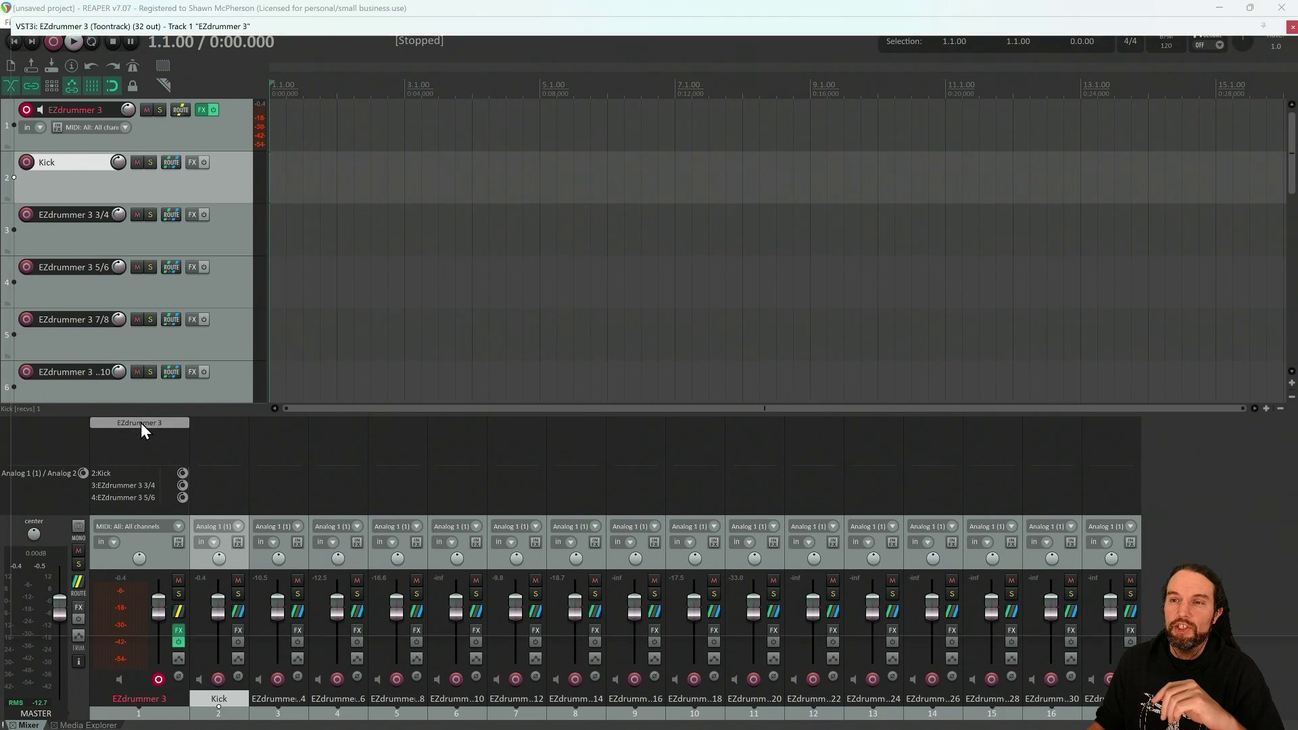
left_click(47, 92)
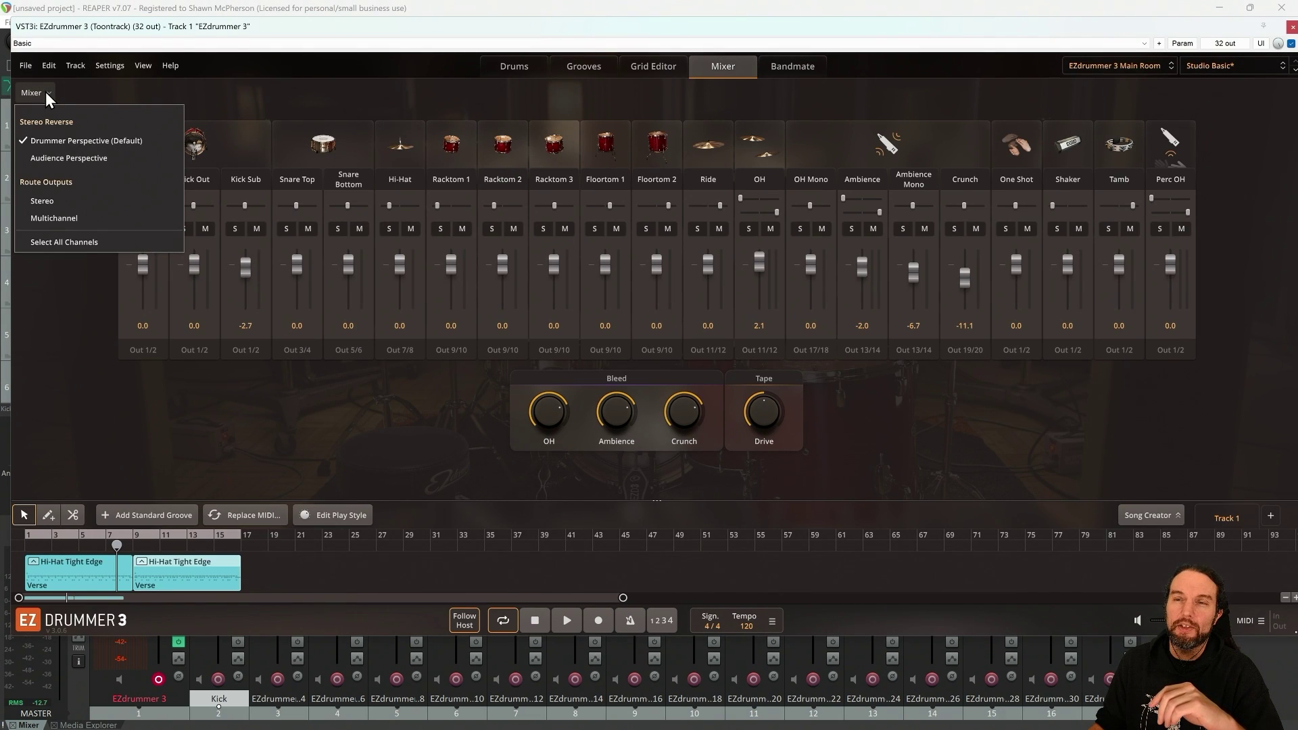
left_click(53, 201)
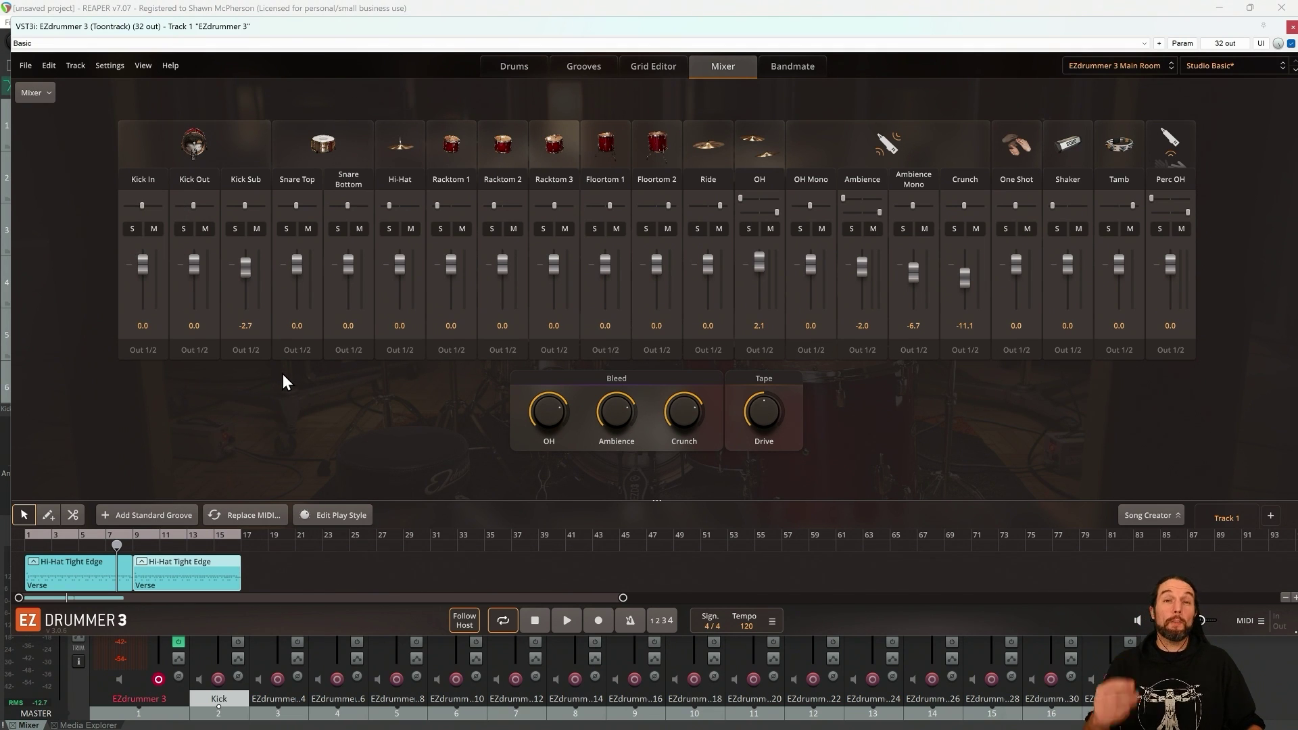
key("space")
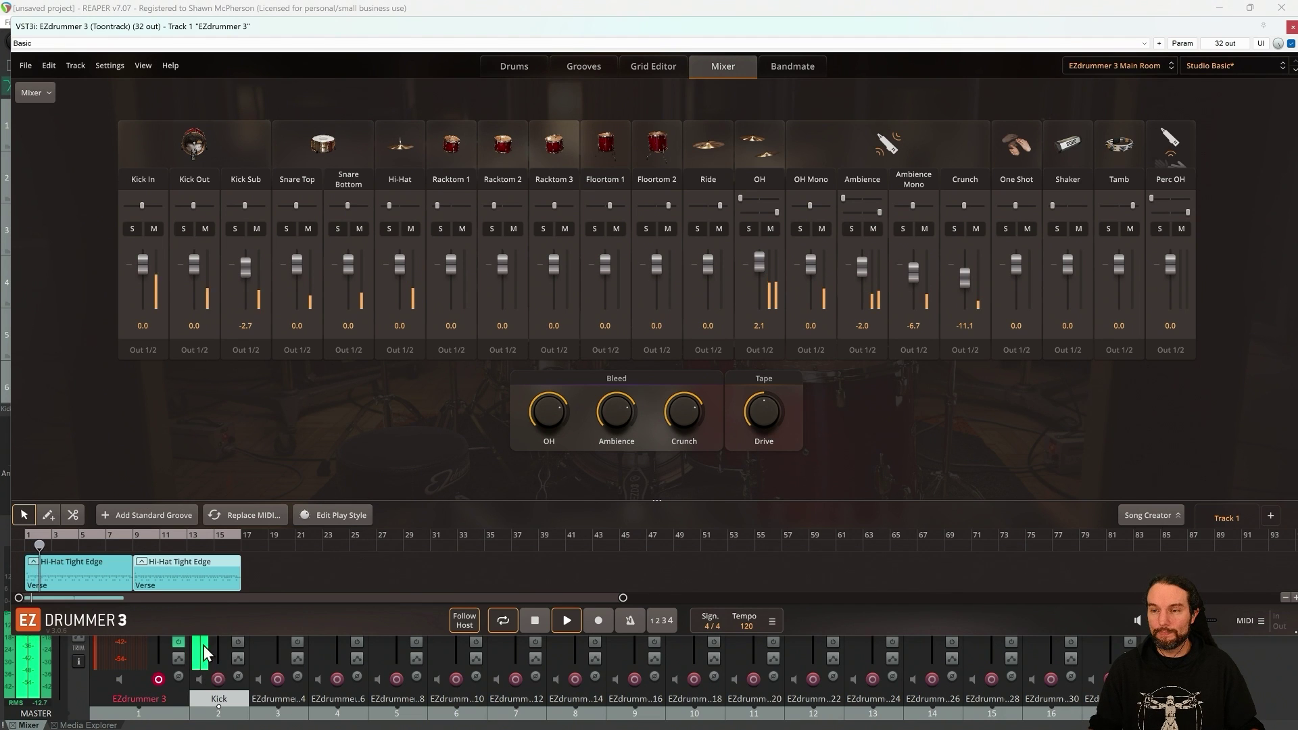
key("space")
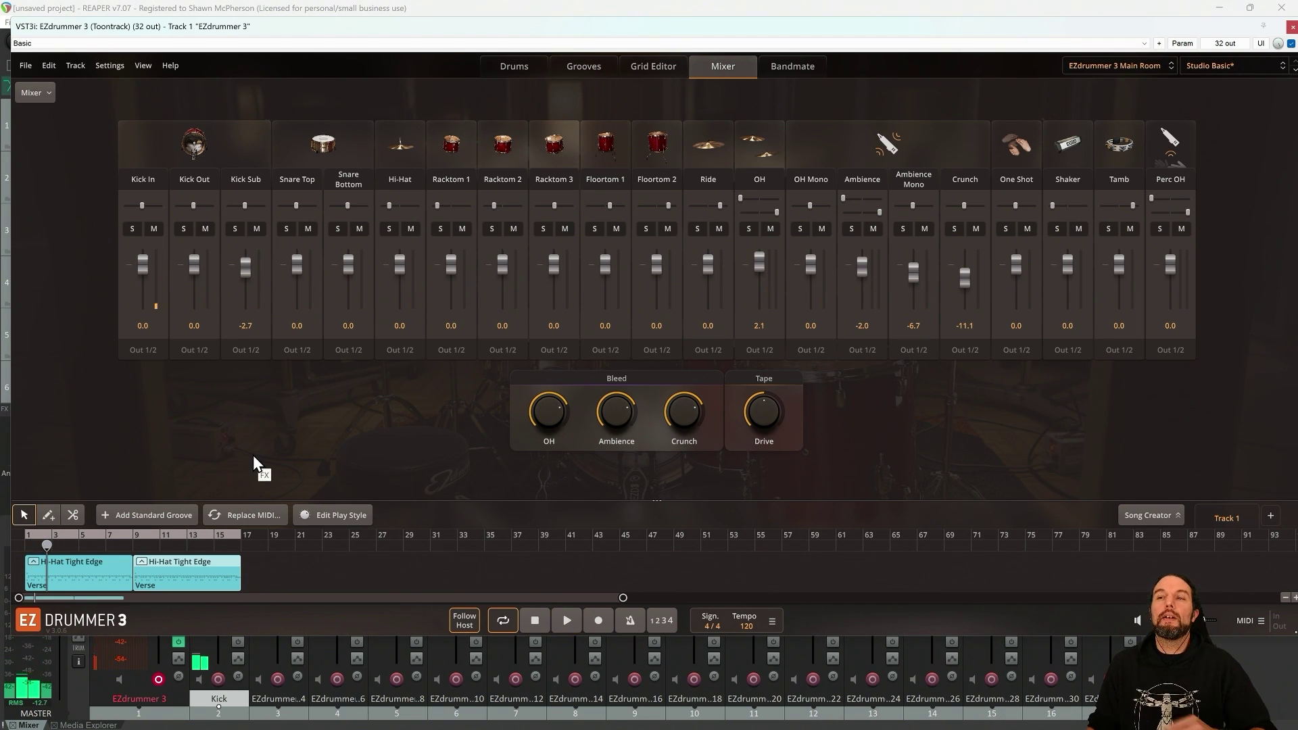
- Reopen the mixer's output routing menu, dismiss it unchanged, then open it again
left_click(34, 94)
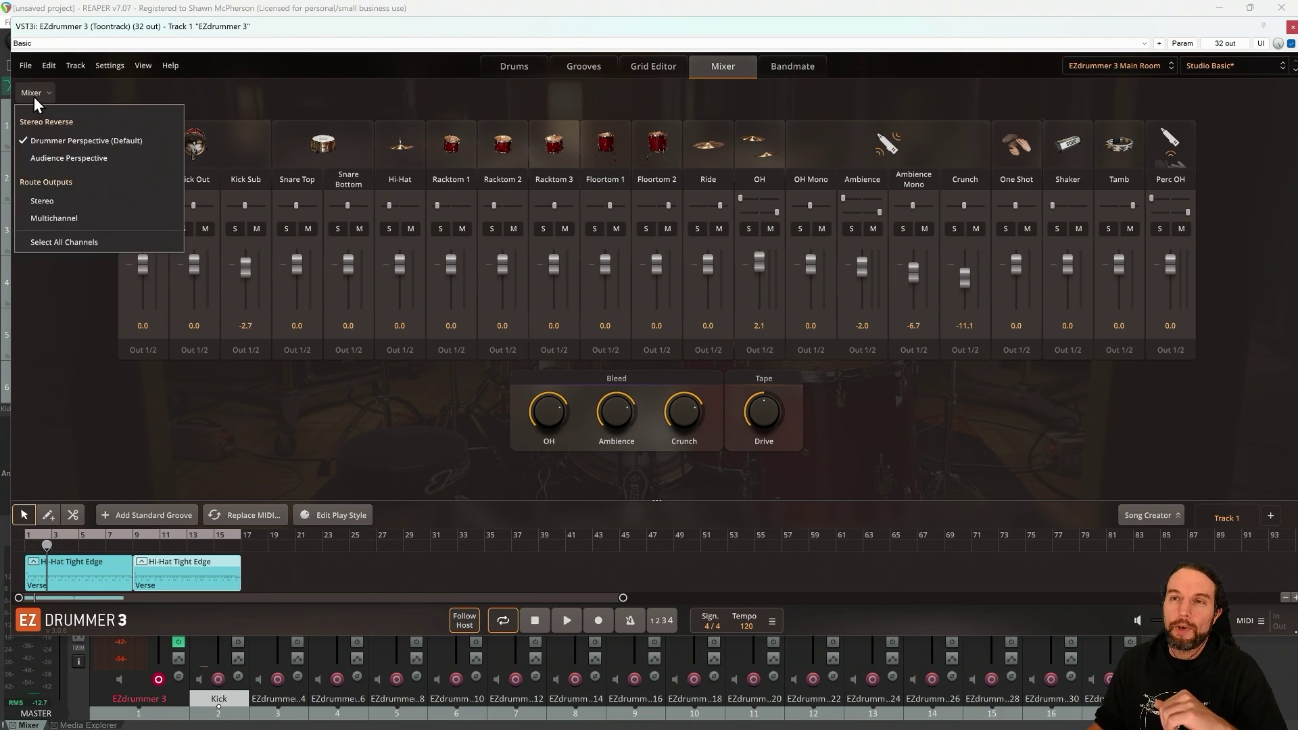
left_click(293, 405)
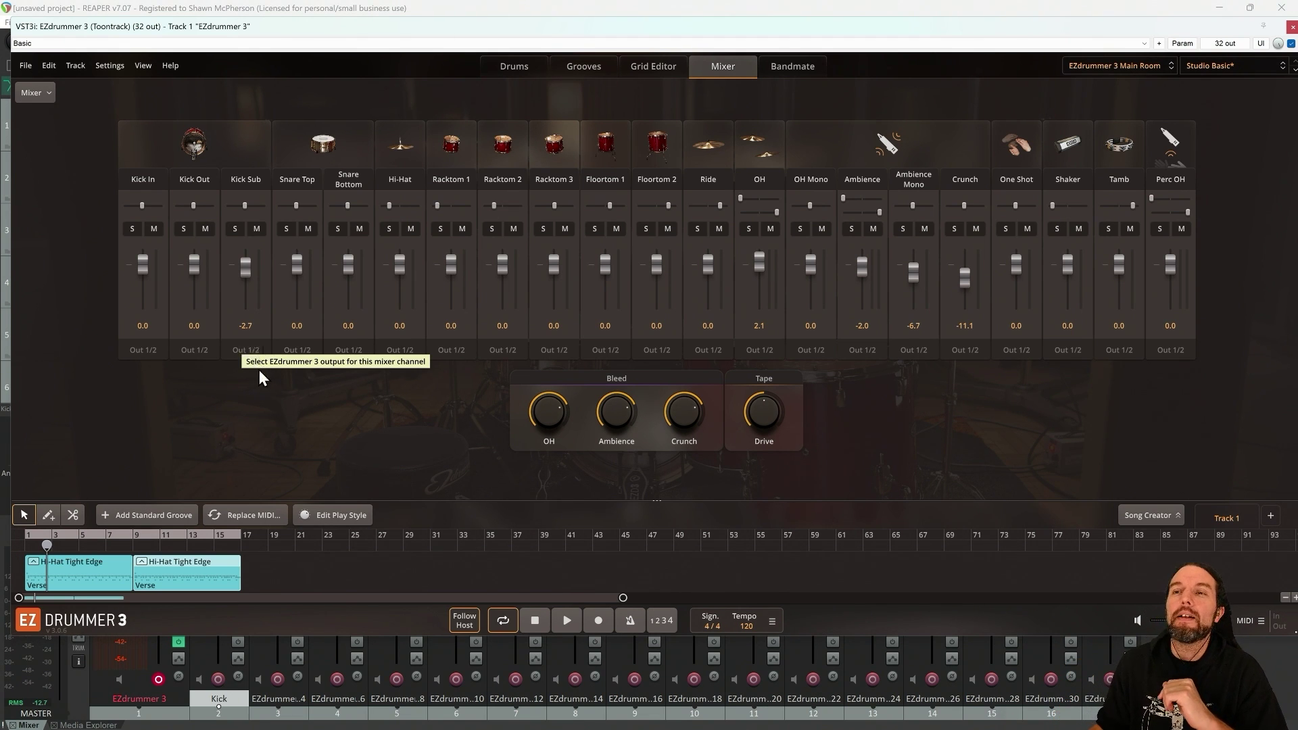
left_click(38, 95)
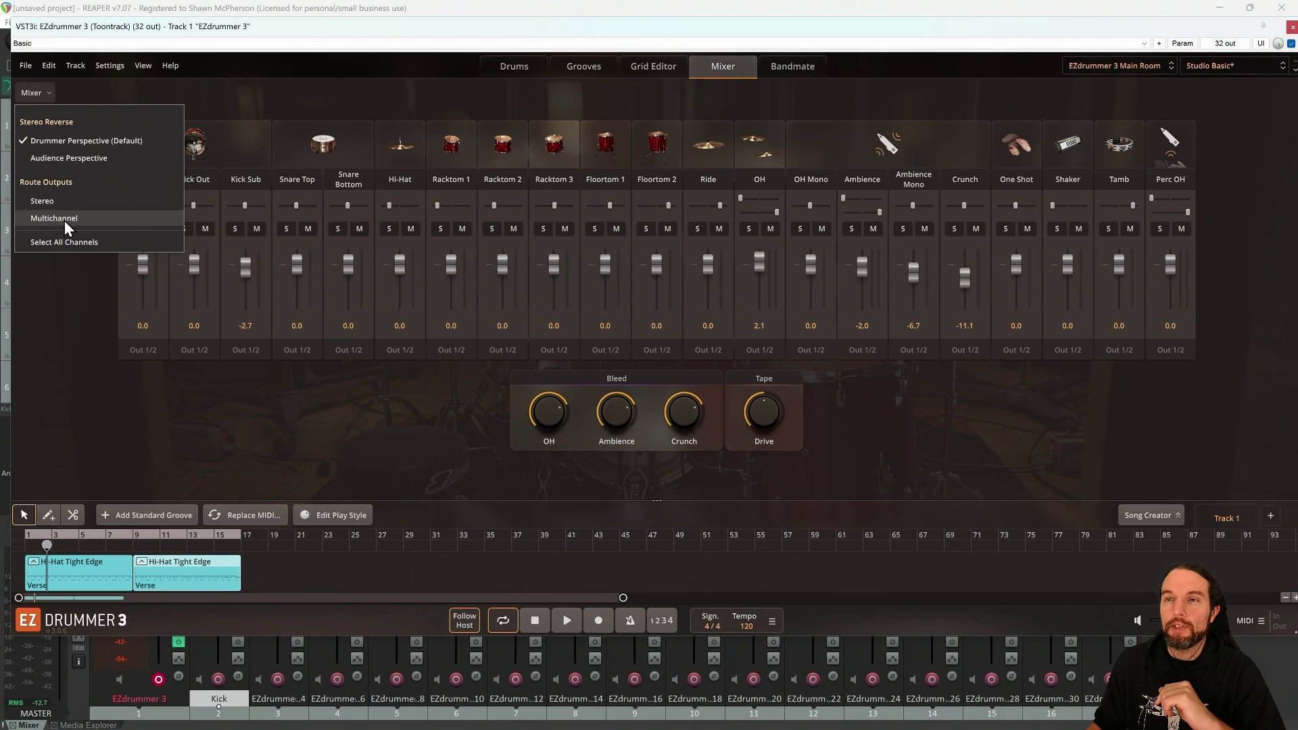
- Inspect the output choices for Kick In through Snare Bottom without changing them
left_click(255, 444)
left_click(148, 352)
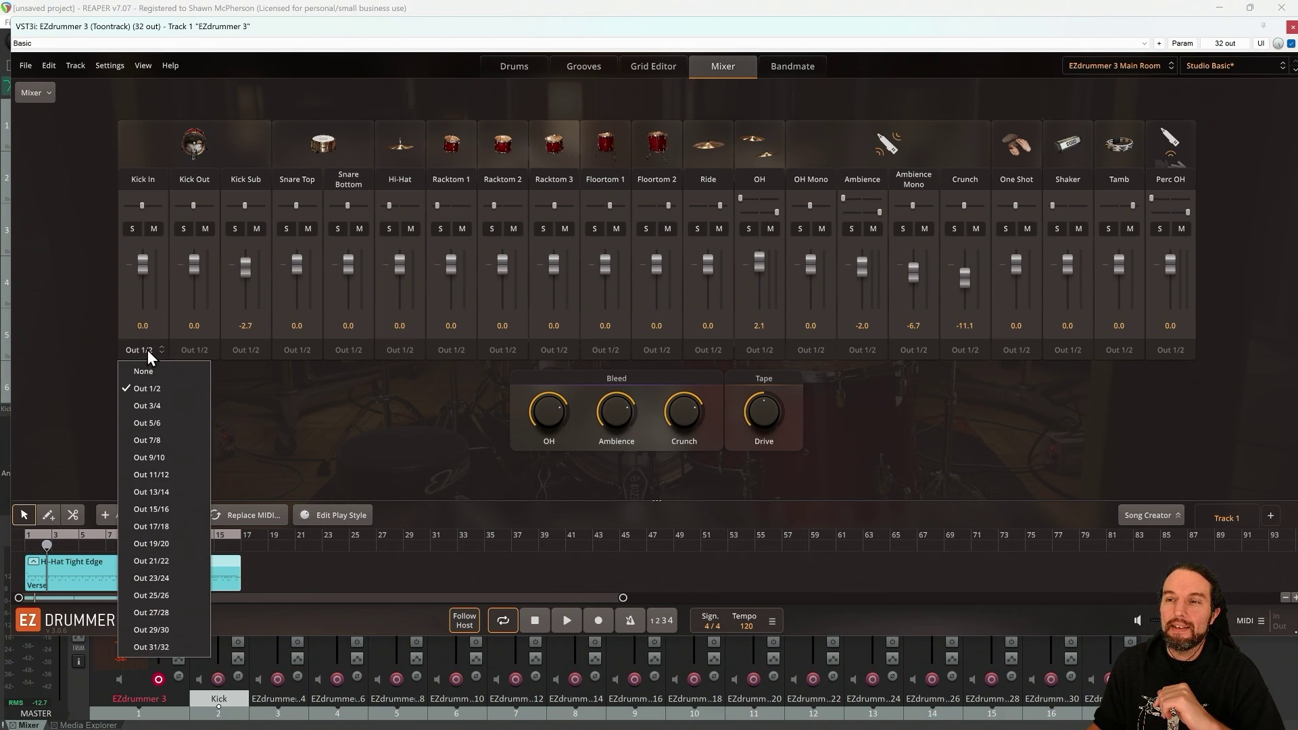
left_click(194, 352)
left_click(245, 350)
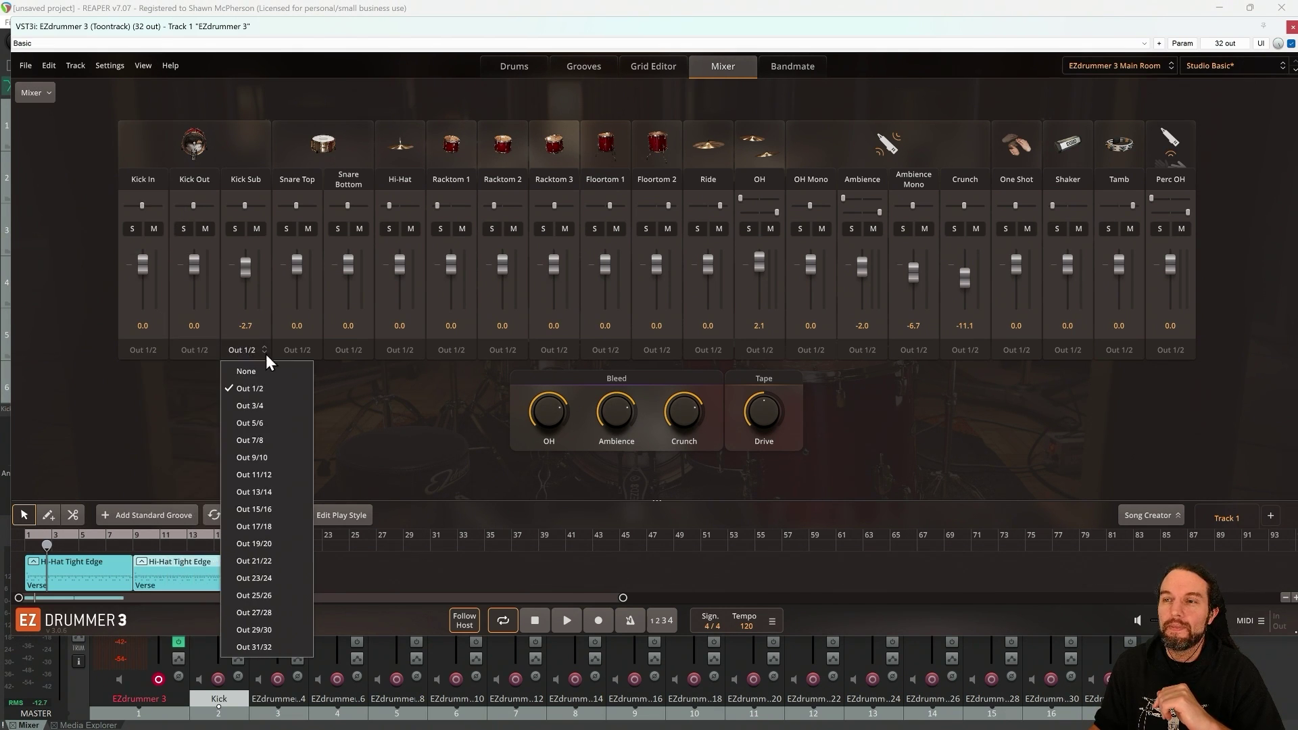
left_click(297, 350)
left_click(351, 350)
left_click(189, 399)
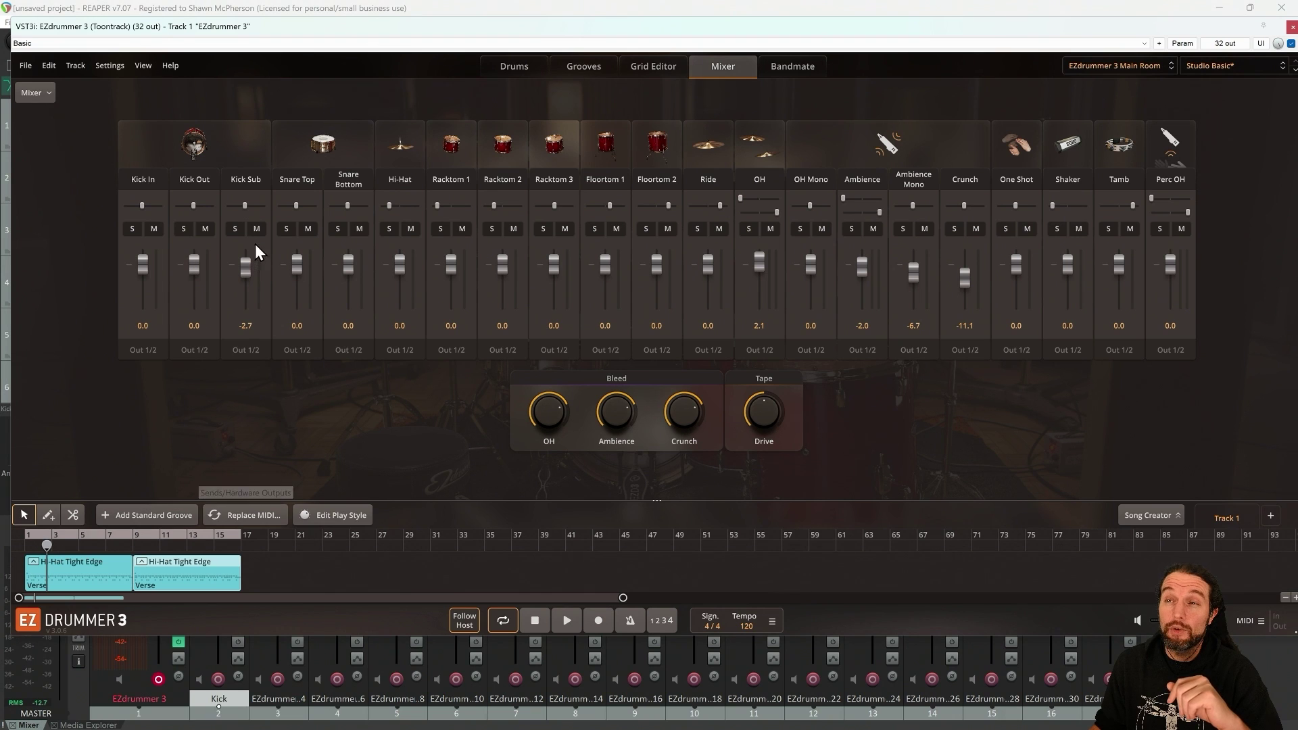
- Route Kick Out to Out 3/4, Kick Sub 5/6, both Snares 7/8, Hi-Hat 9/10
left_click(201, 351)
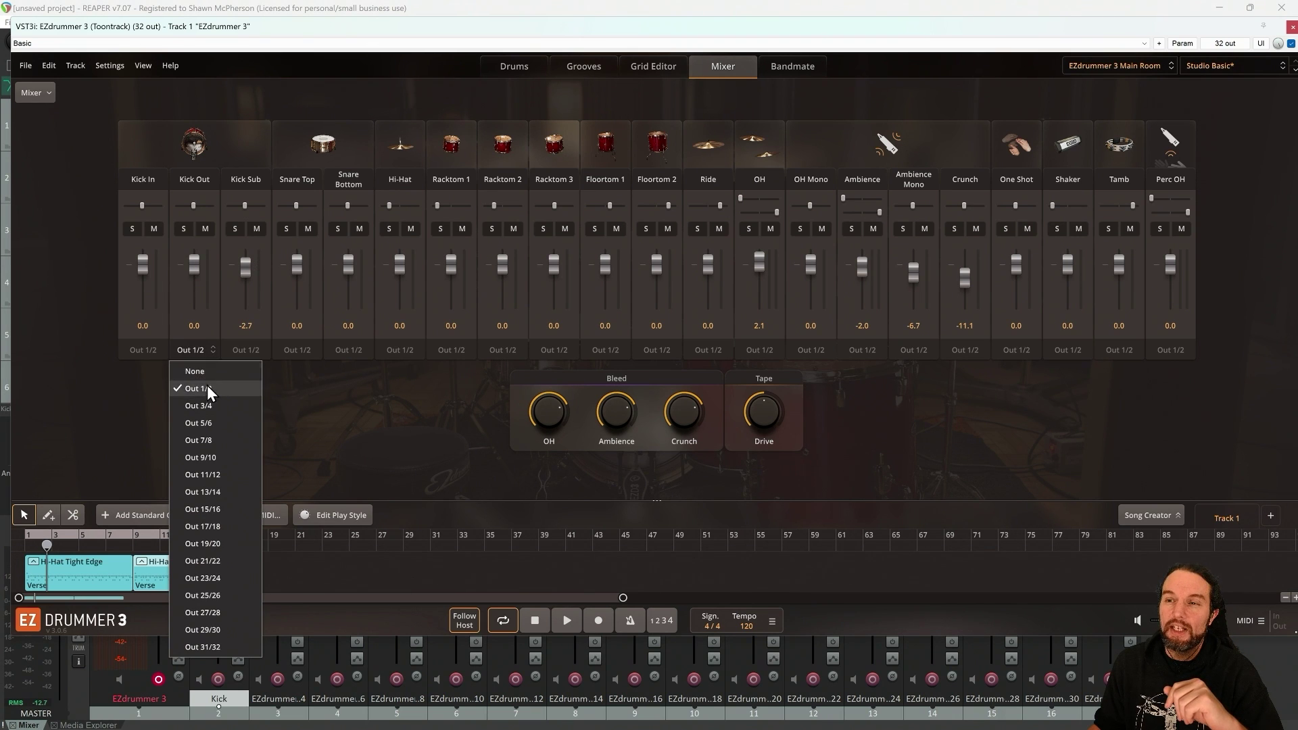
left_click(197, 406)
left_click(246, 350)
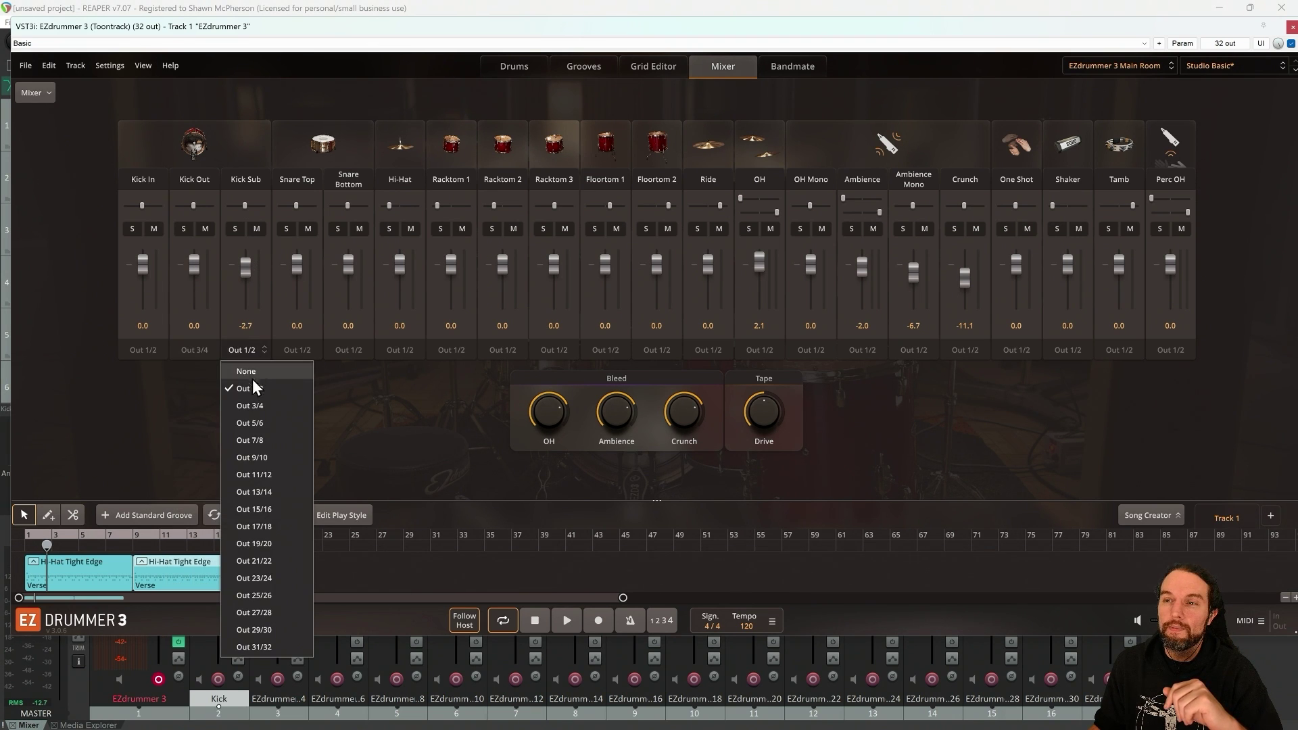
left_click(252, 423)
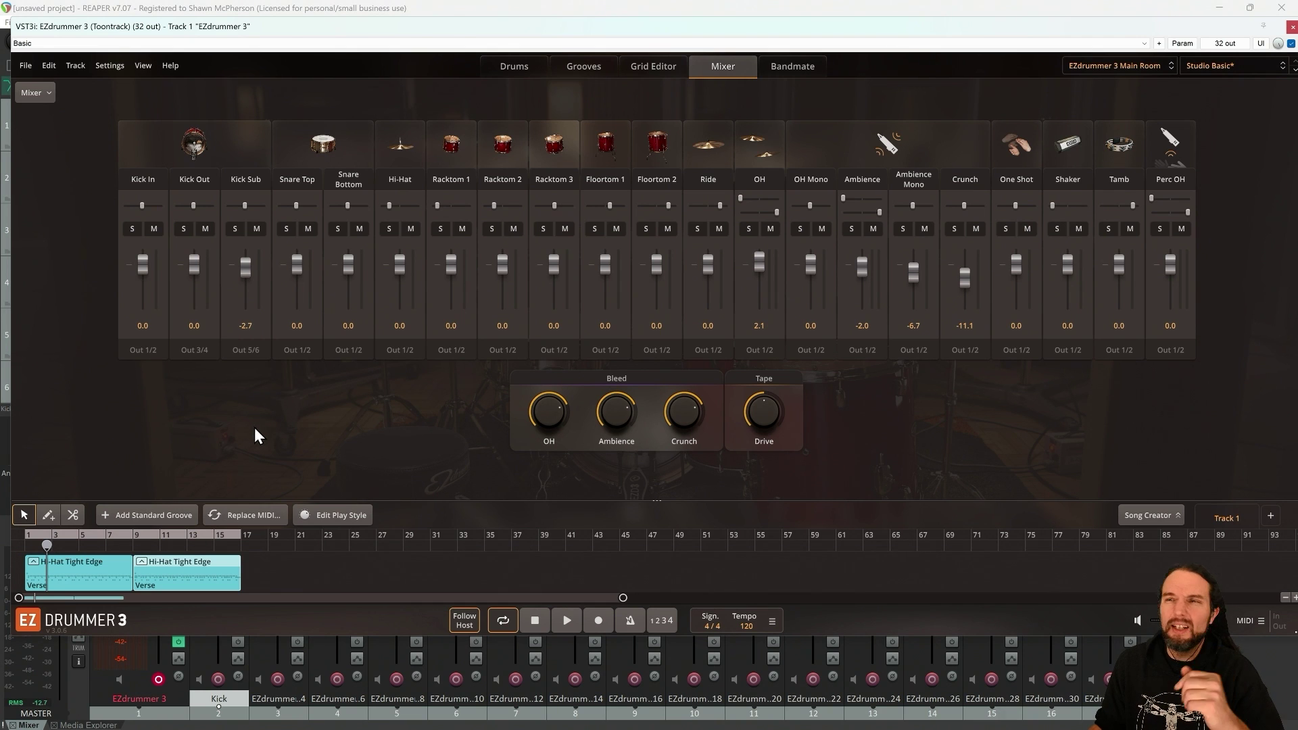
left_click(298, 355)
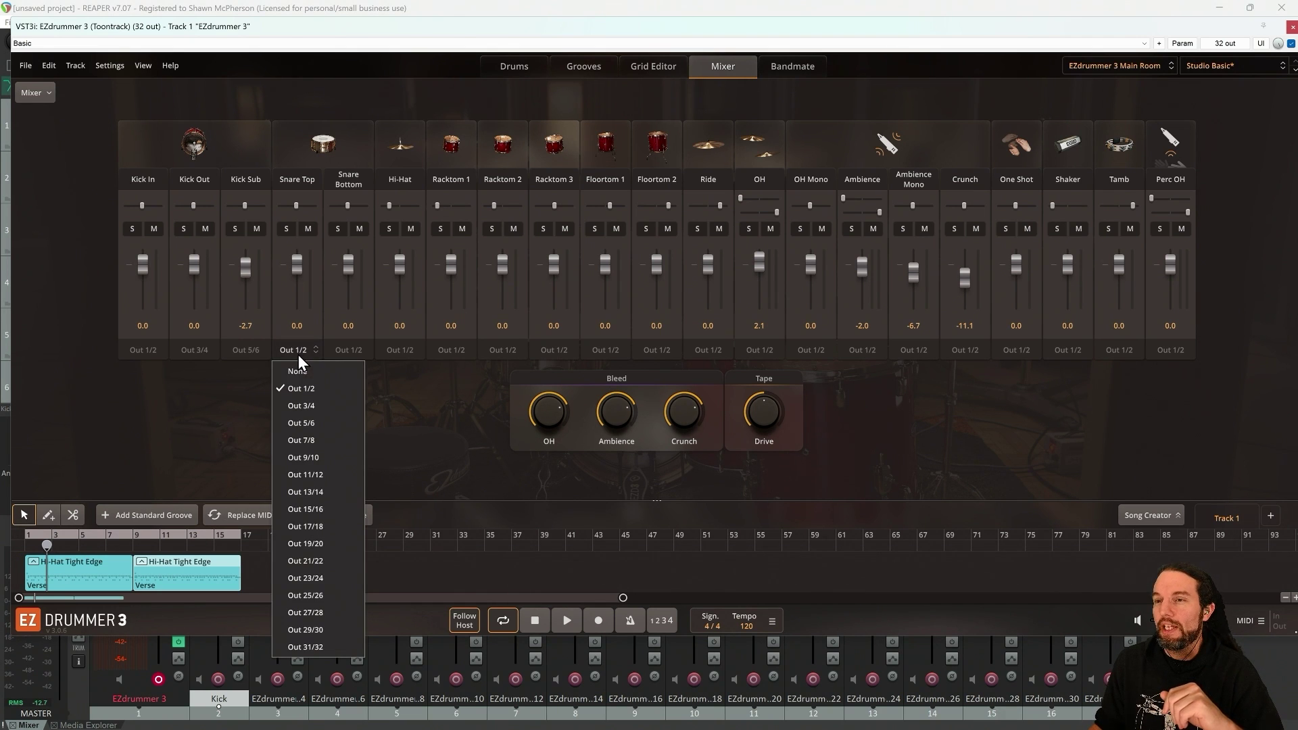
left_click(299, 441)
left_click(346, 351)
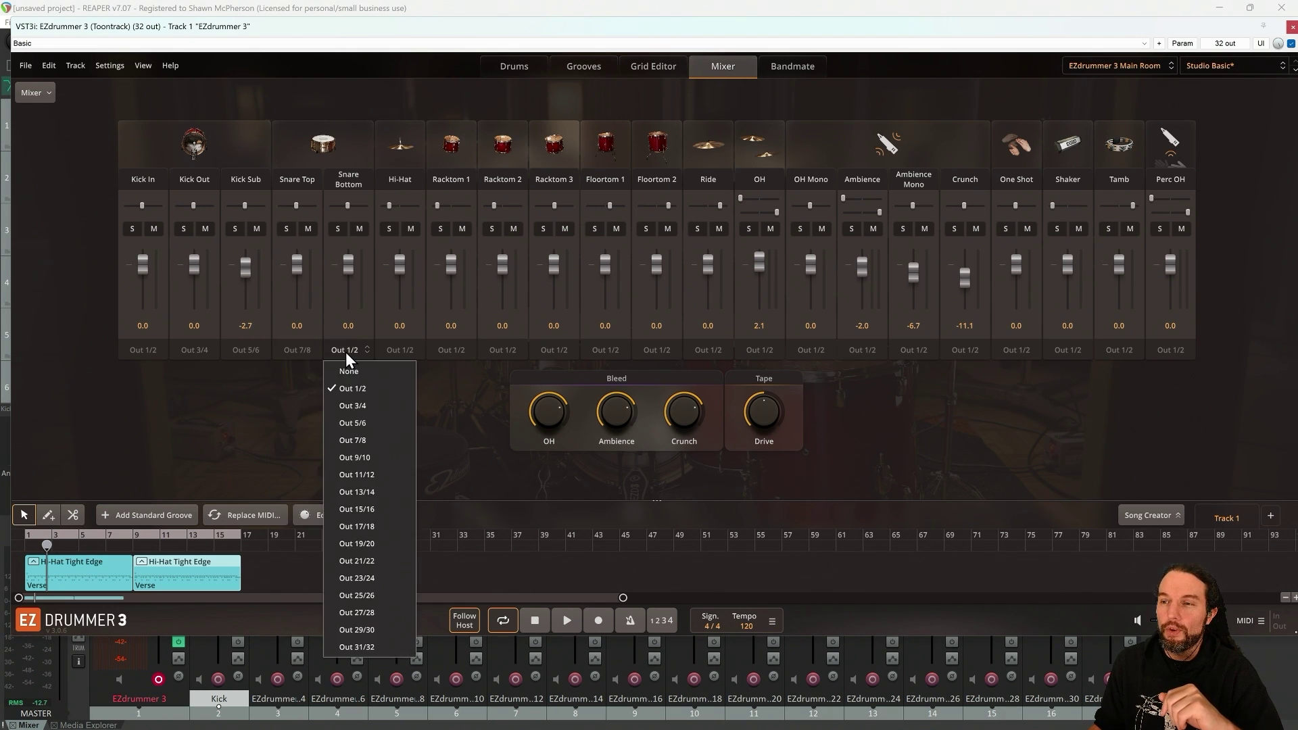
left_click(341, 441)
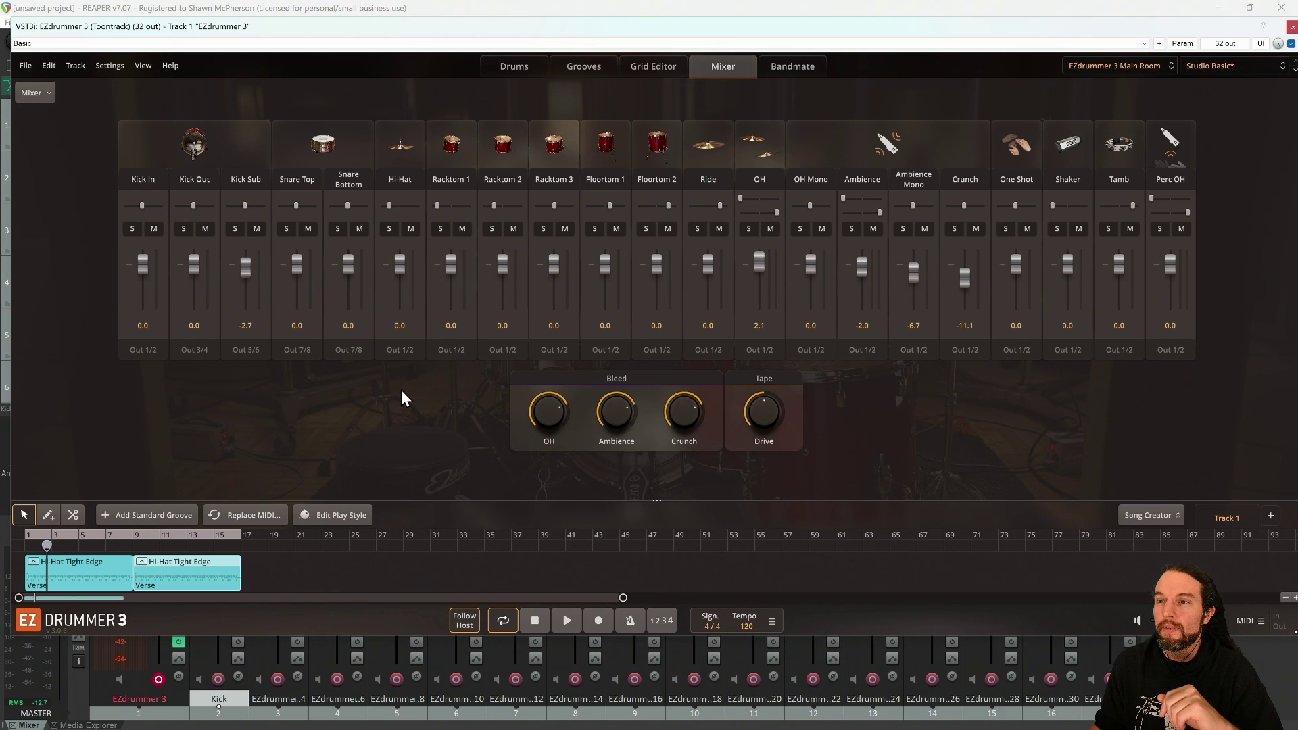
left_click(399, 350)
left_click(415, 458)
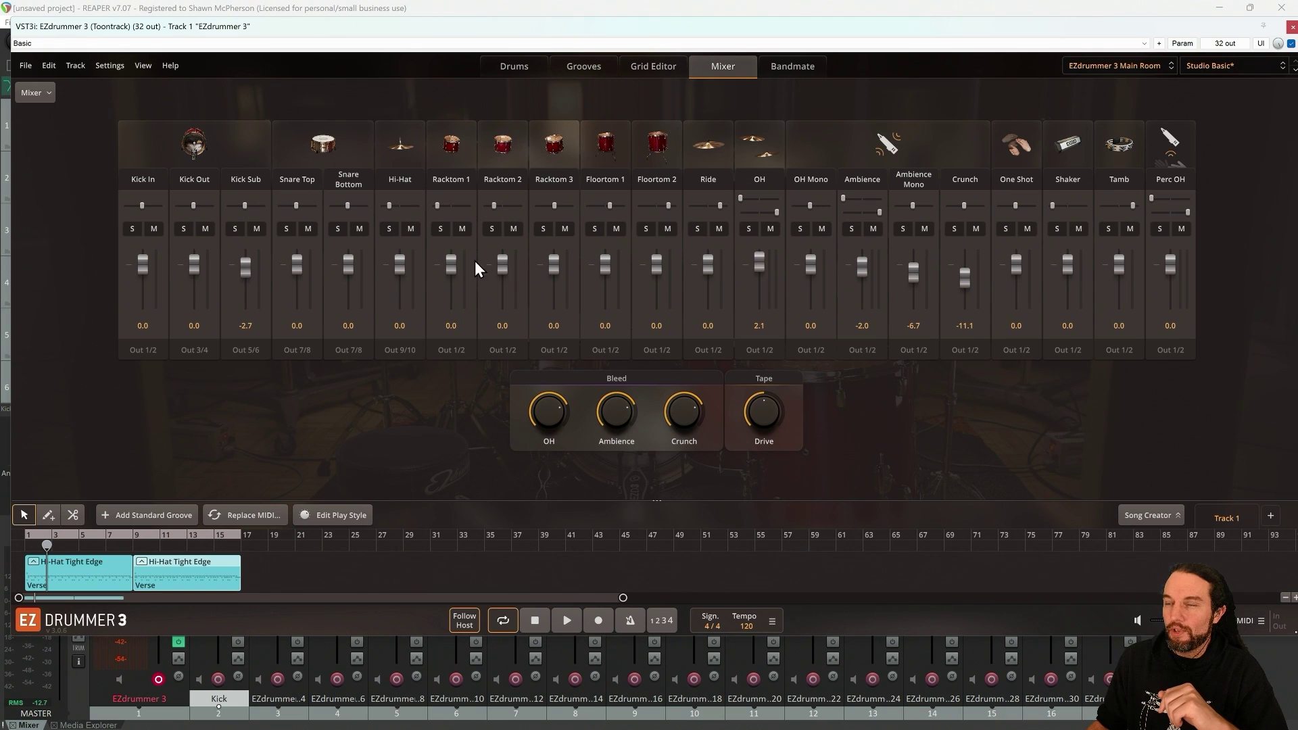
- Route Racktoms 1–3 to Out 11/12, 13/14, 15/16 and Floortoms 1–2 to Out 17/18, 19/20
left_click(451, 350)
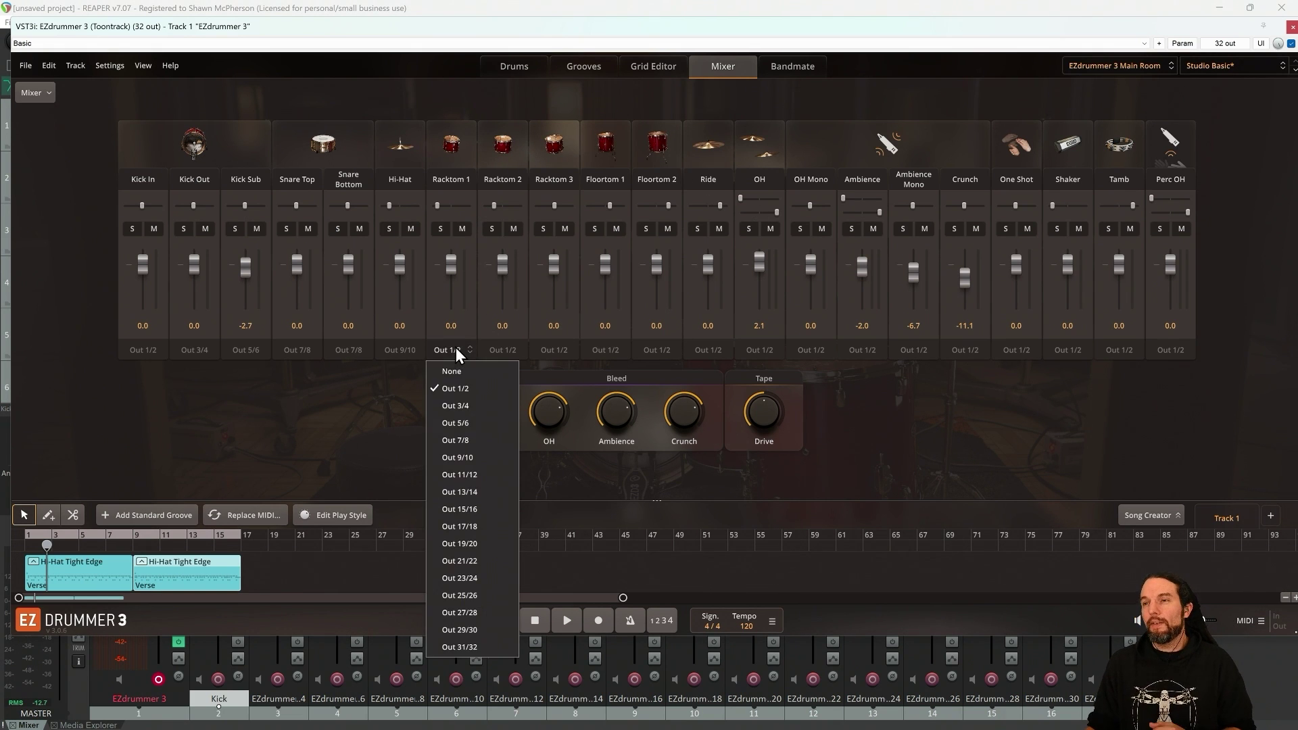
left_click(466, 475)
left_click(501, 350)
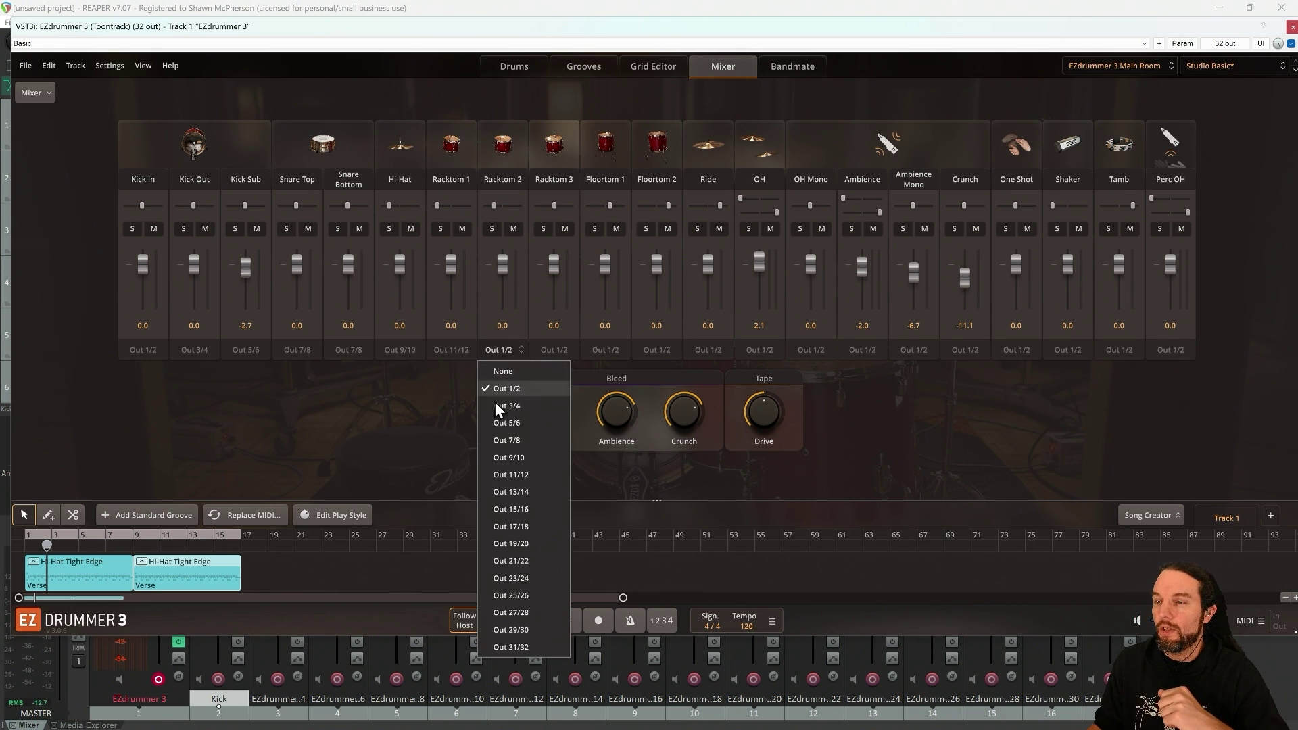
left_click(507, 494)
left_click(547, 348)
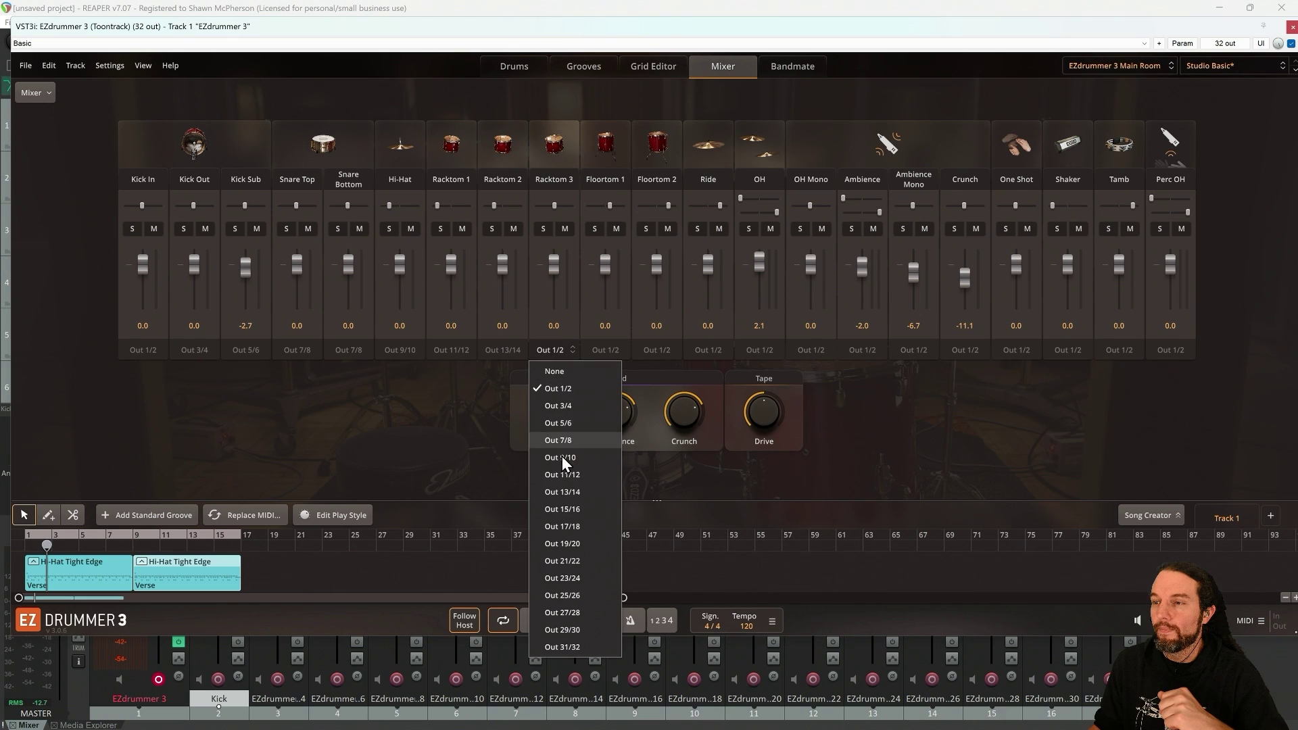
left_click(561, 509)
left_click(598, 348)
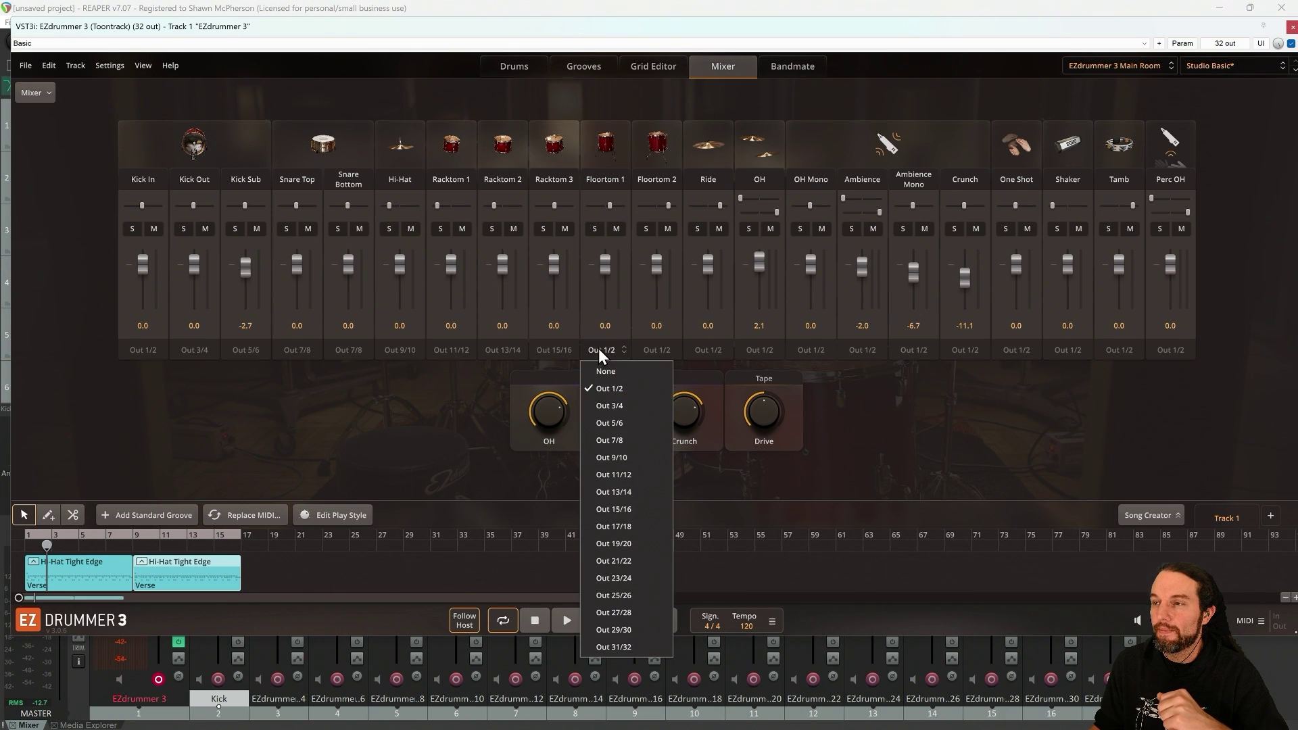
left_click(615, 526)
left_click(654, 351)
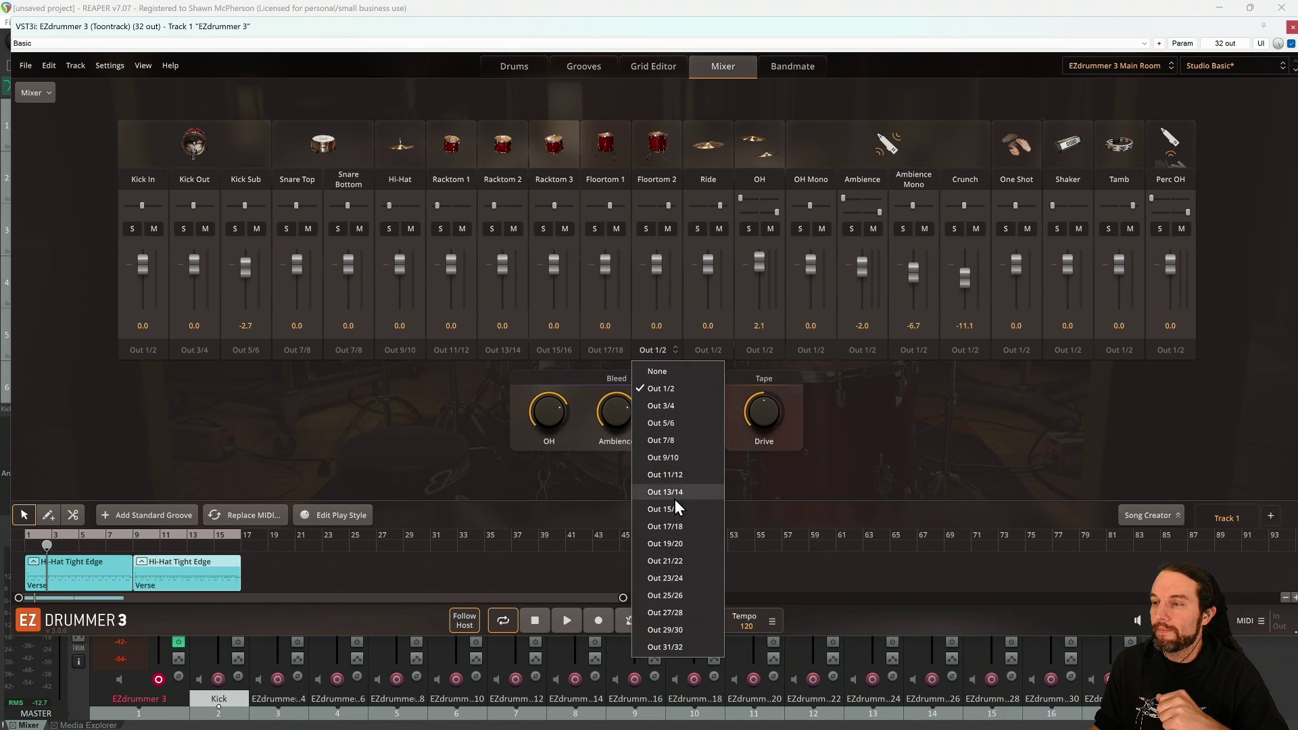
left_click(677, 545)
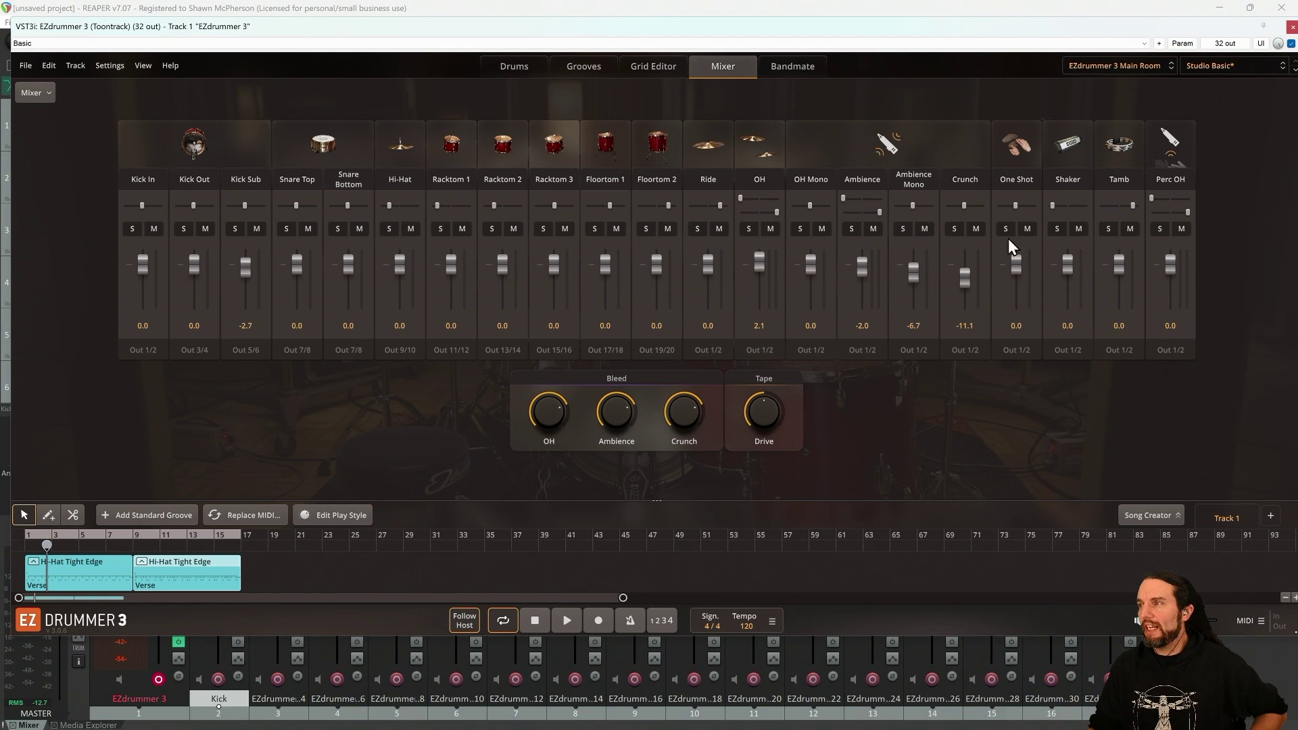
left_click(1241, 66)
left_click(980, 48)
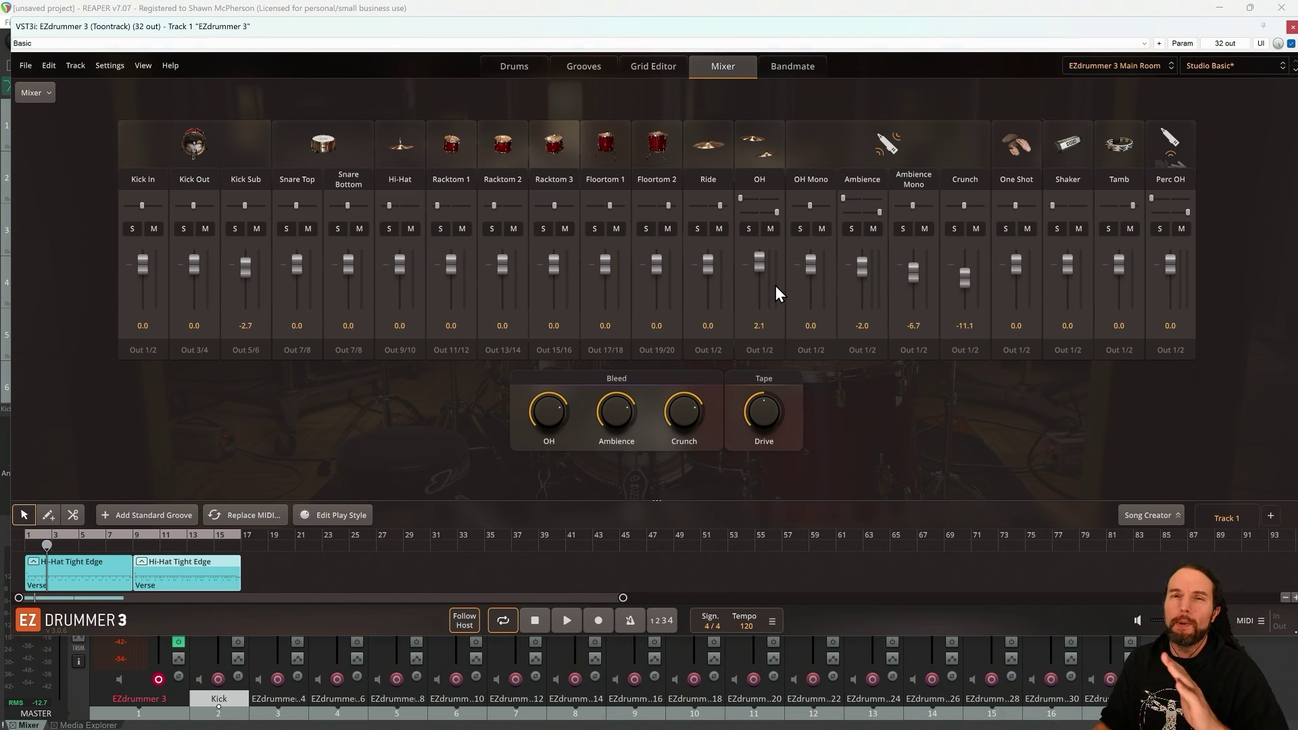
- Send Ride and OH to Out 21/22, and OH Mono, Ambience, Ambience Mono, Crunch to Out 23/24
left_click(713, 352)
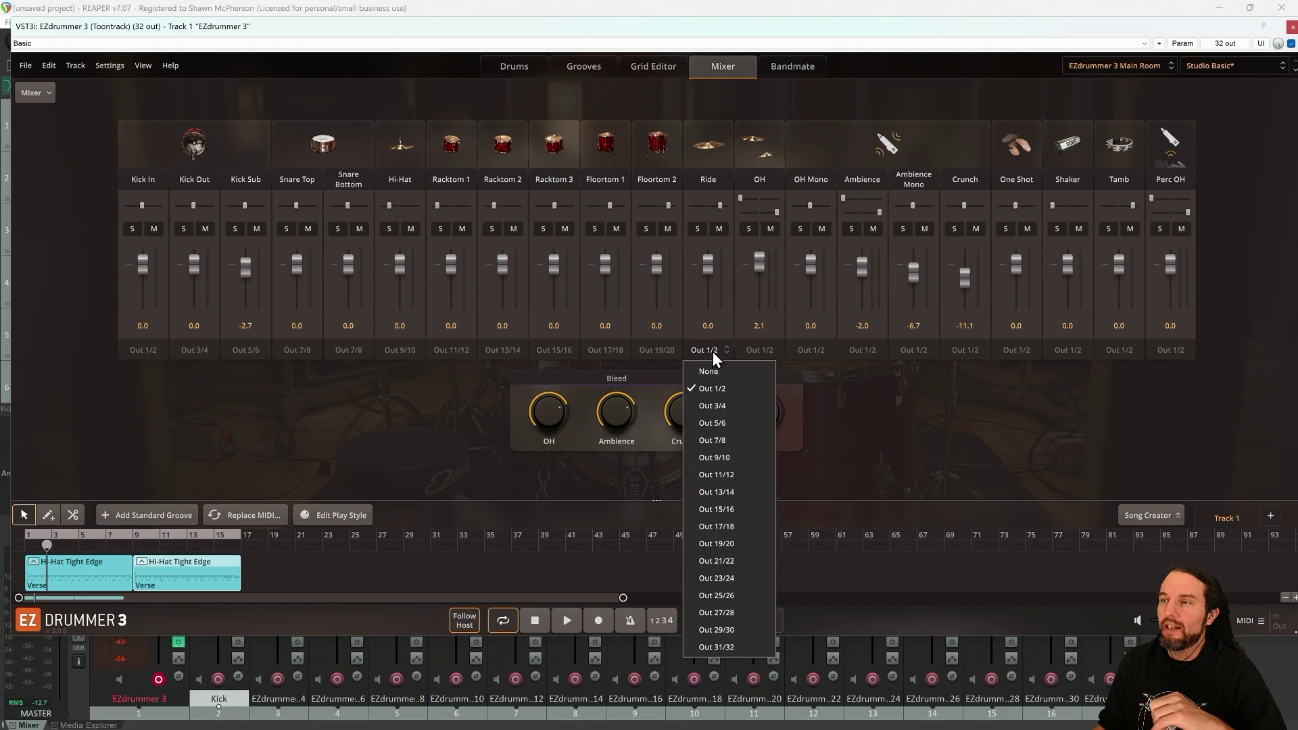
left_click(724, 562)
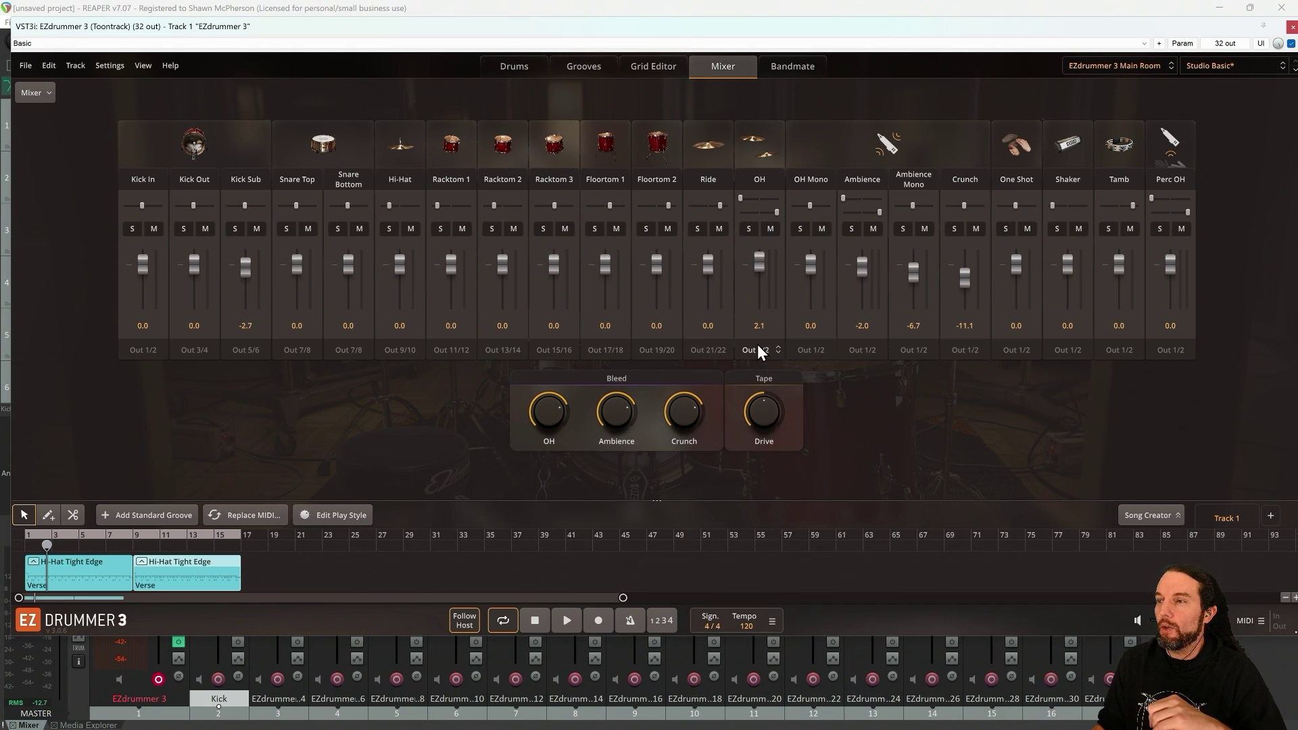
left_click(759, 351)
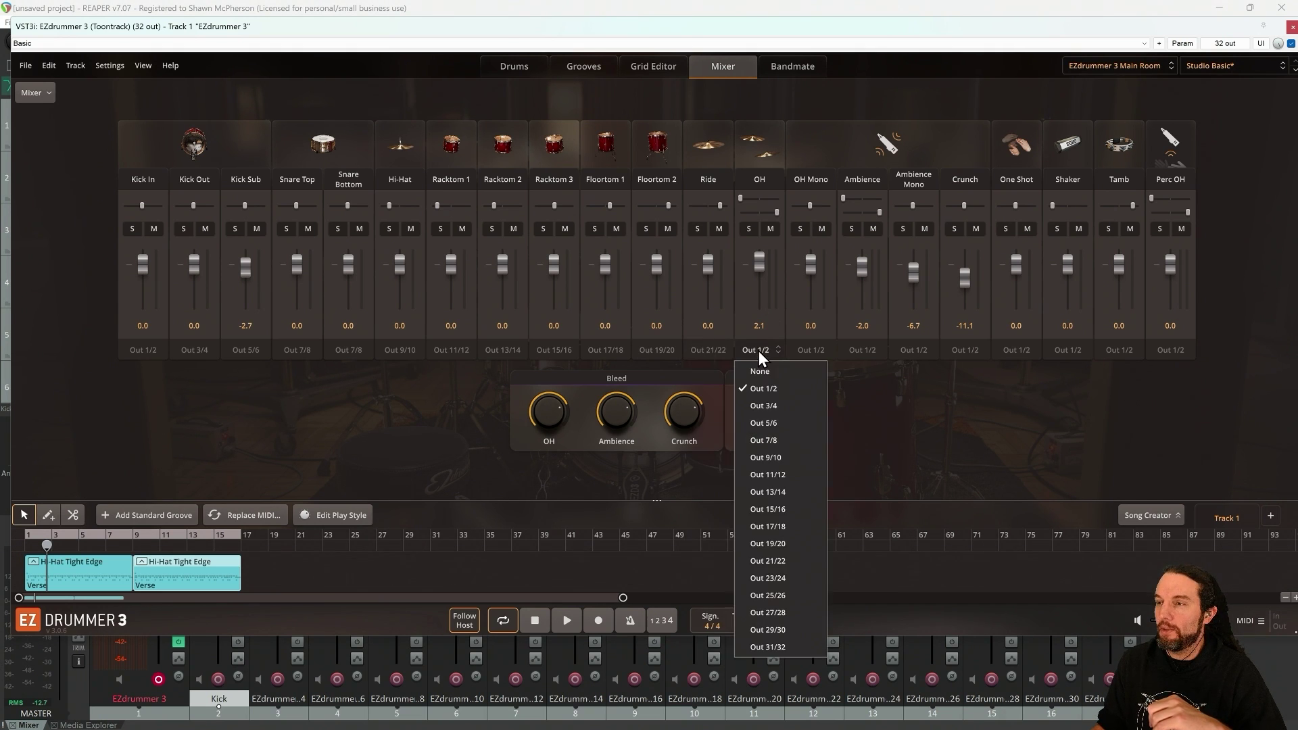
left_click(777, 559)
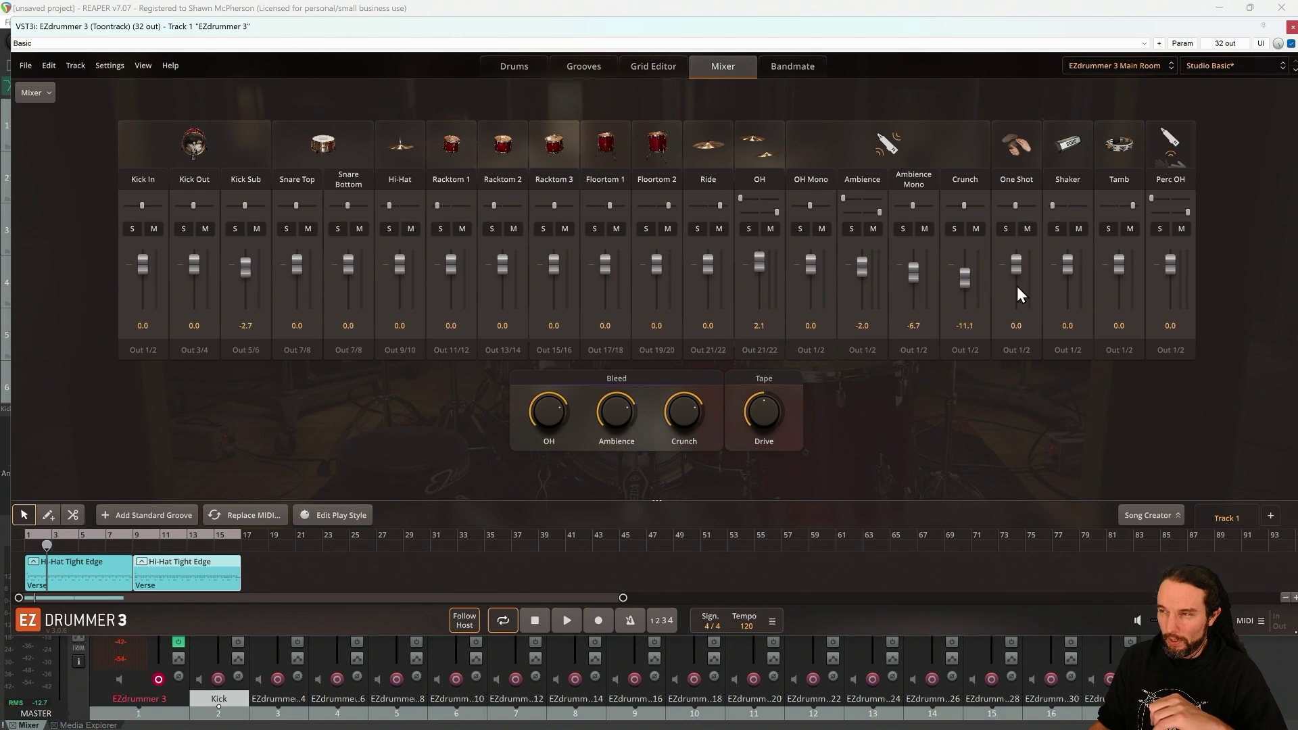
left_click(814, 351)
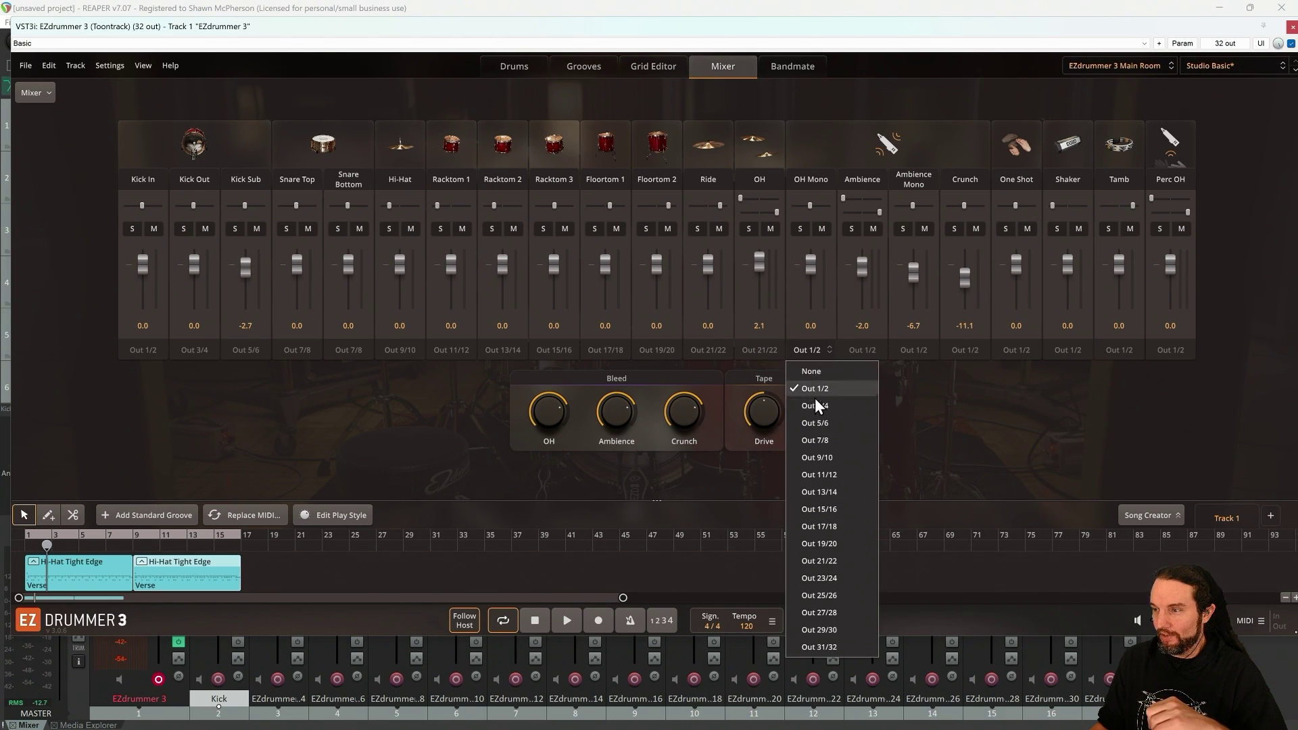
left_click(826, 575)
left_click(865, 351)
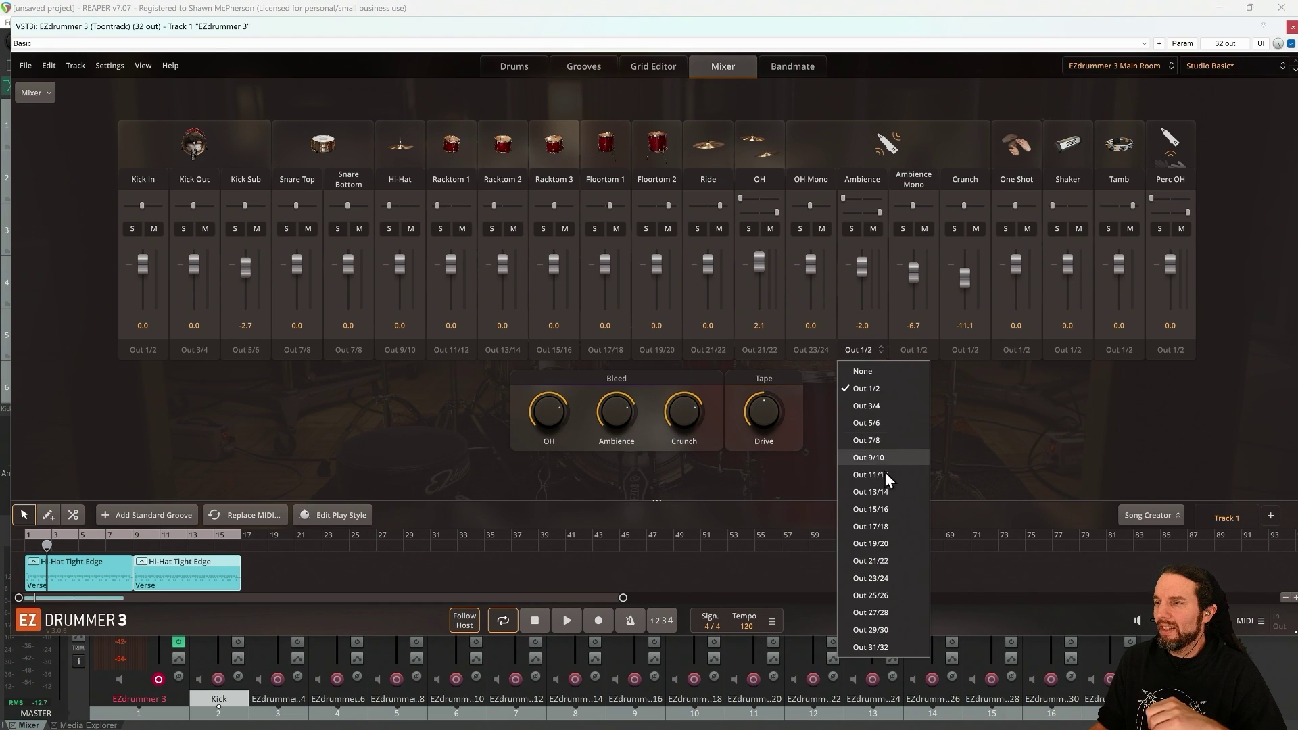
left_click(880, 576)
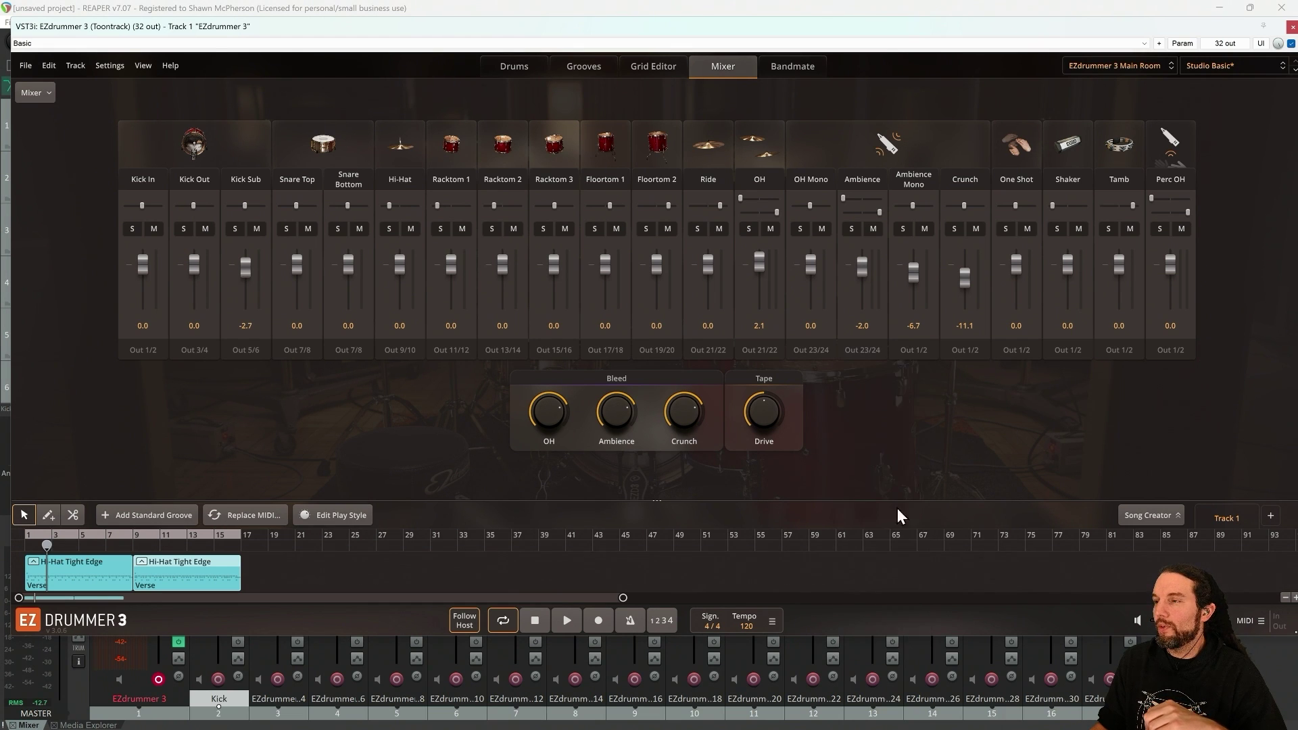
left_click(917, 349)
left_click(933, 577)
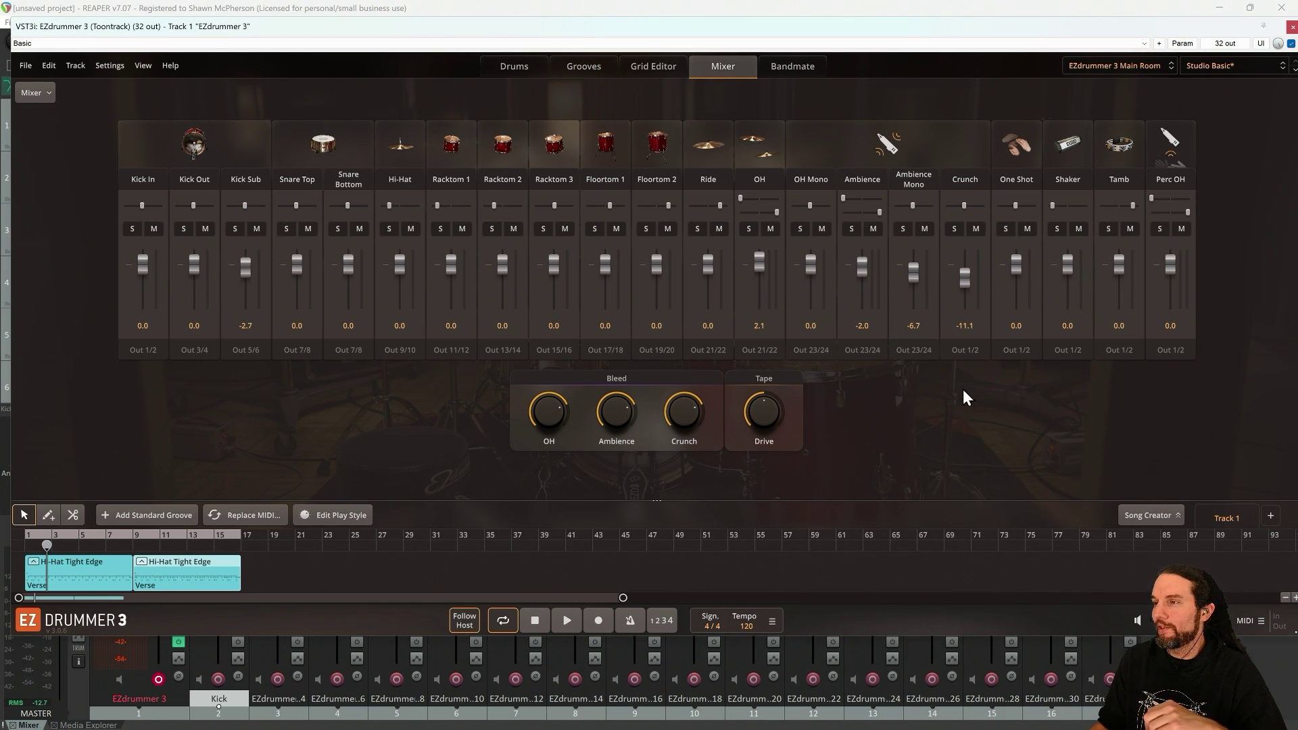
left_click(968, 351)
left_click(985, 576)
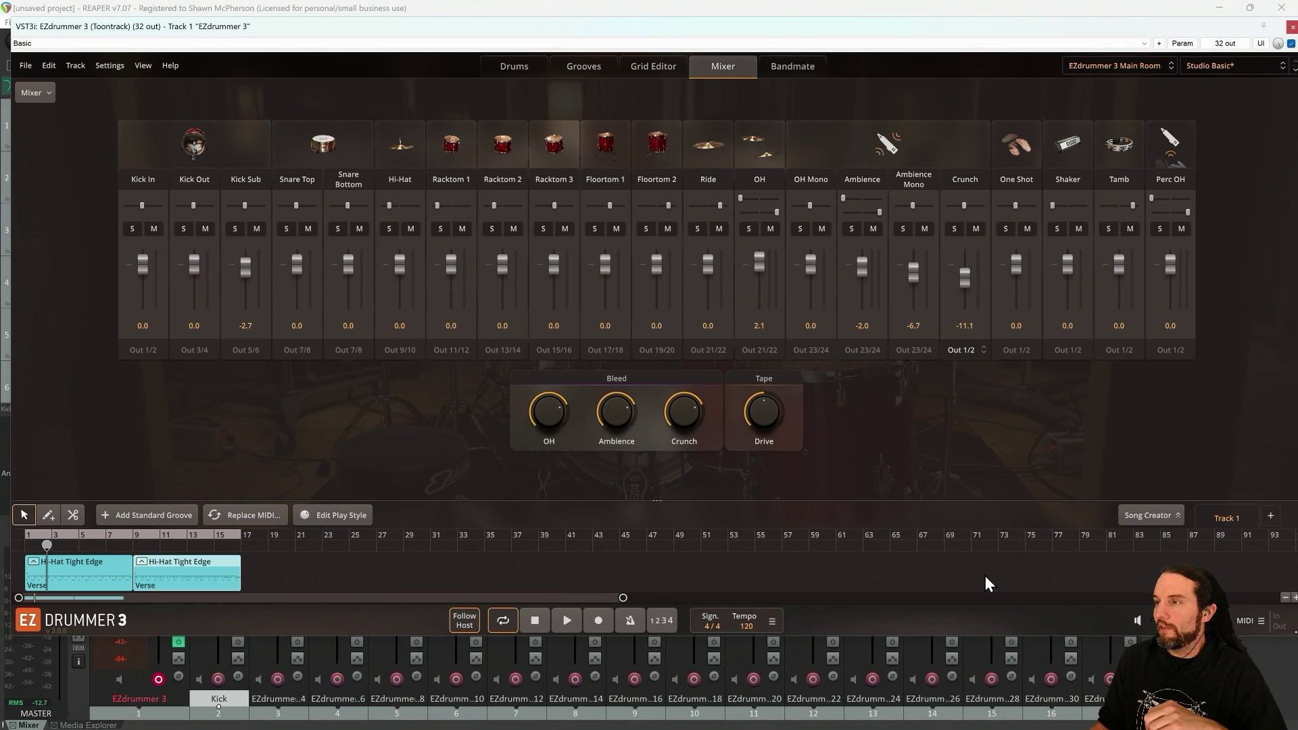
- Send One Shot, Shaker, Tamb and Perc OH to Out 25/26
left_click(1015, 350)
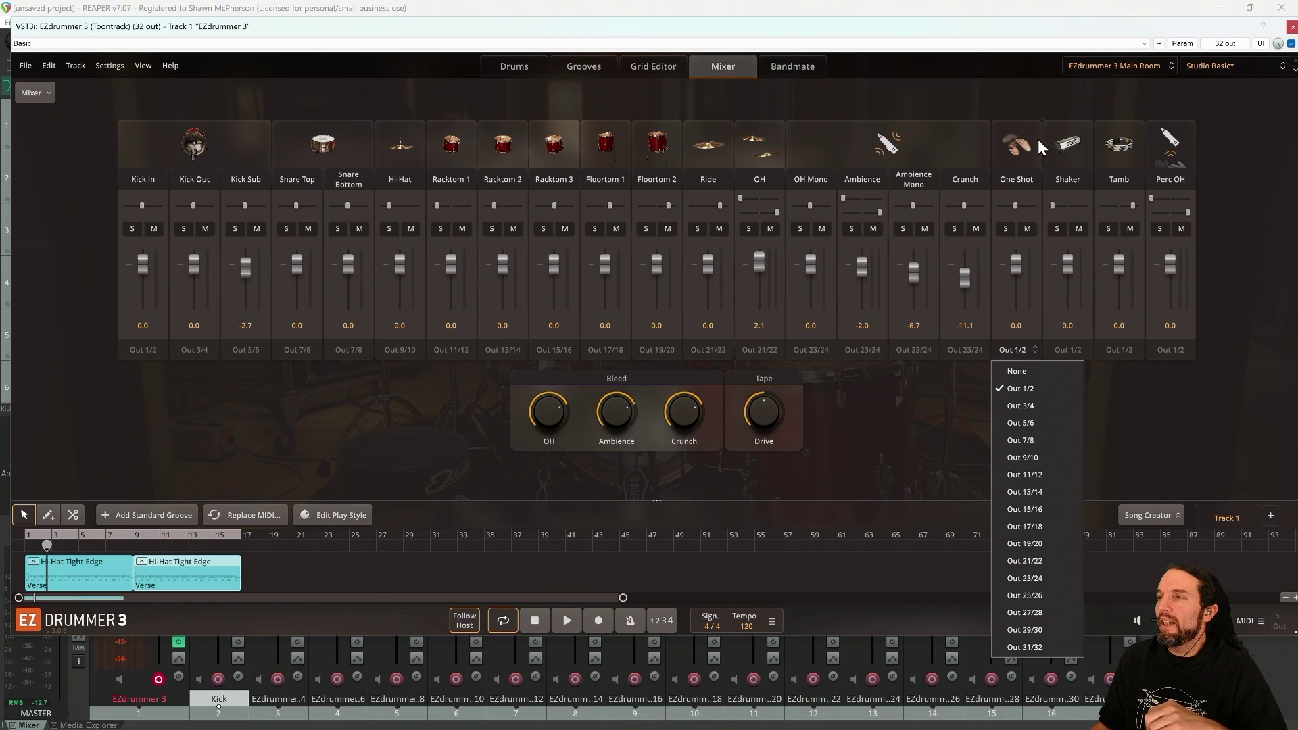
left_click(1015, 95)
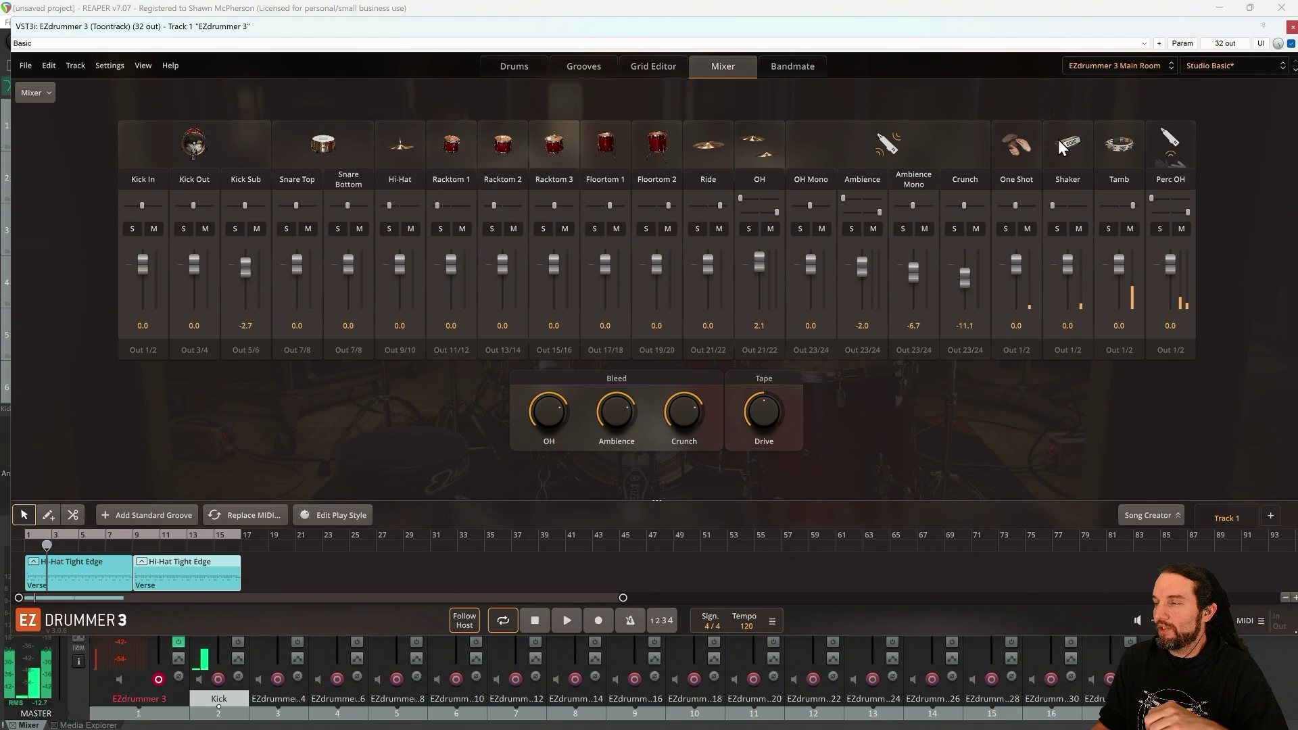
left_click(1012, 351)
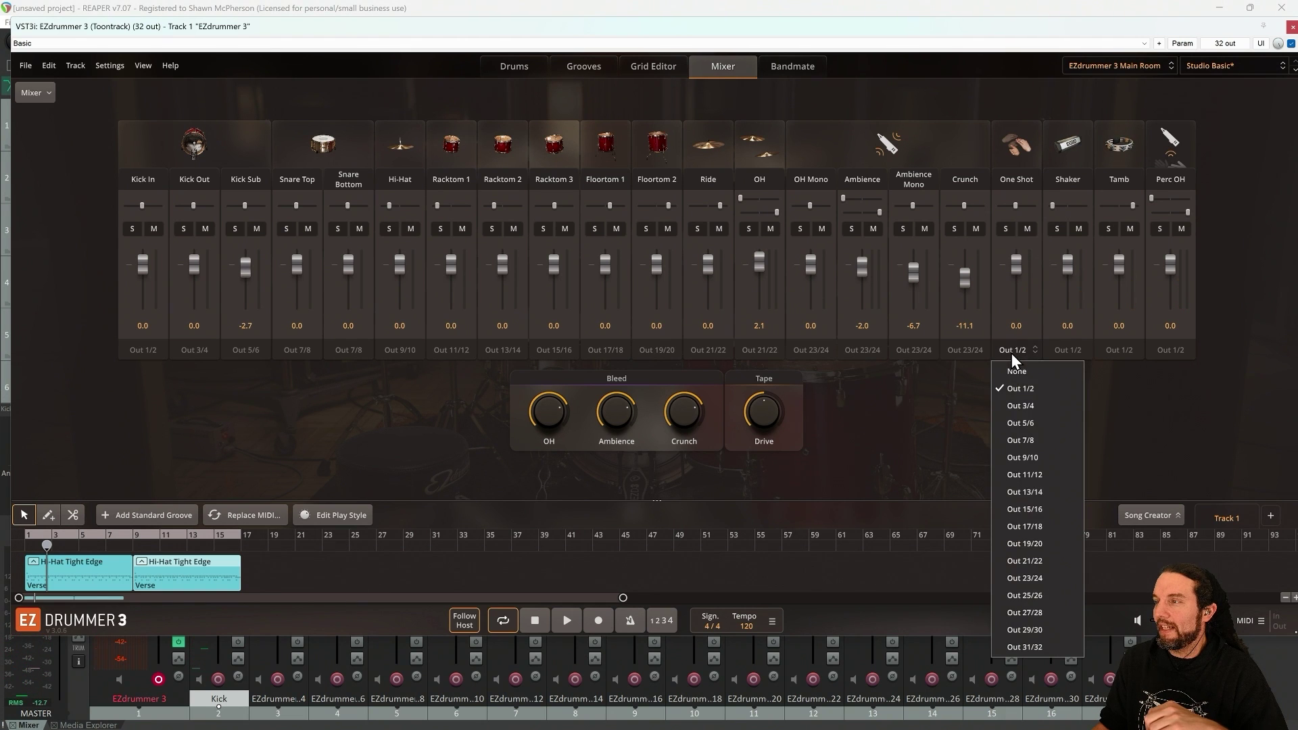
left_click(1028, 595)
left_click(1072, 350)
left_click(1082, 595)
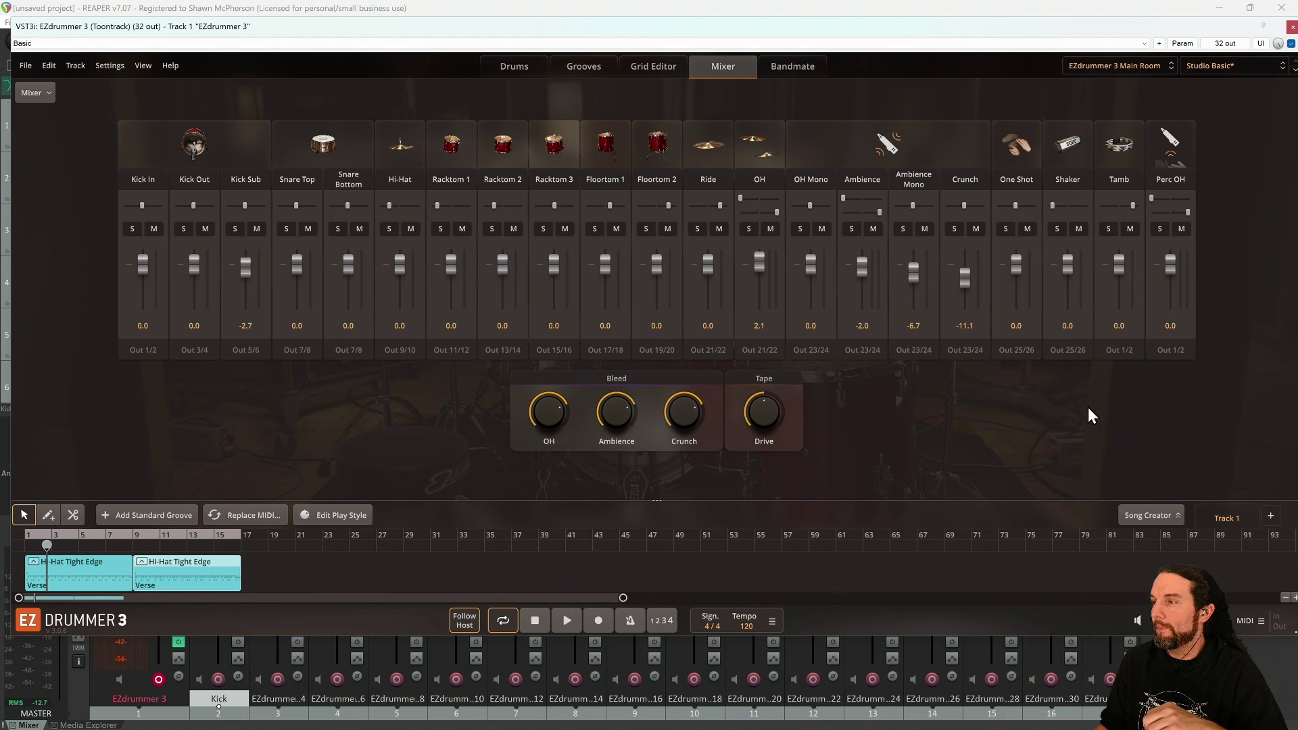
left_click(1114, 351)
left_click(1127, 594)
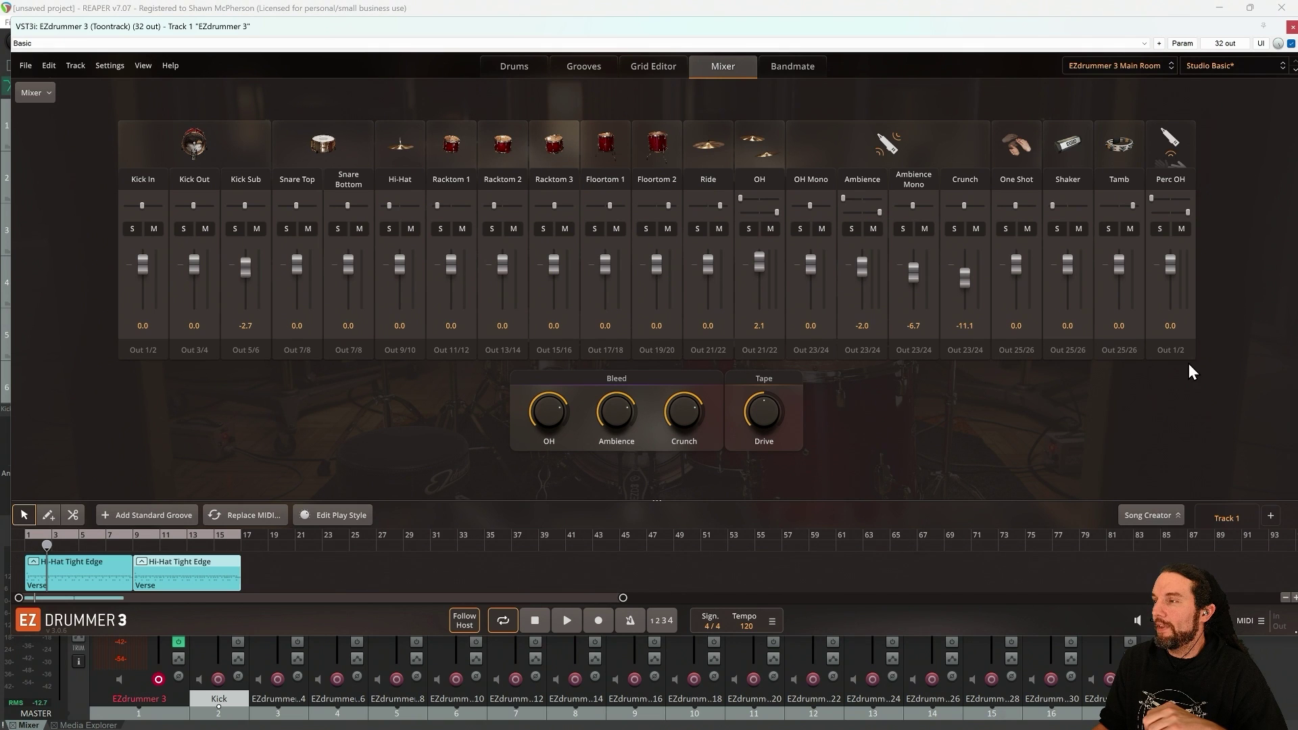
left_click(1173, 351)
left_click(1176, 595)
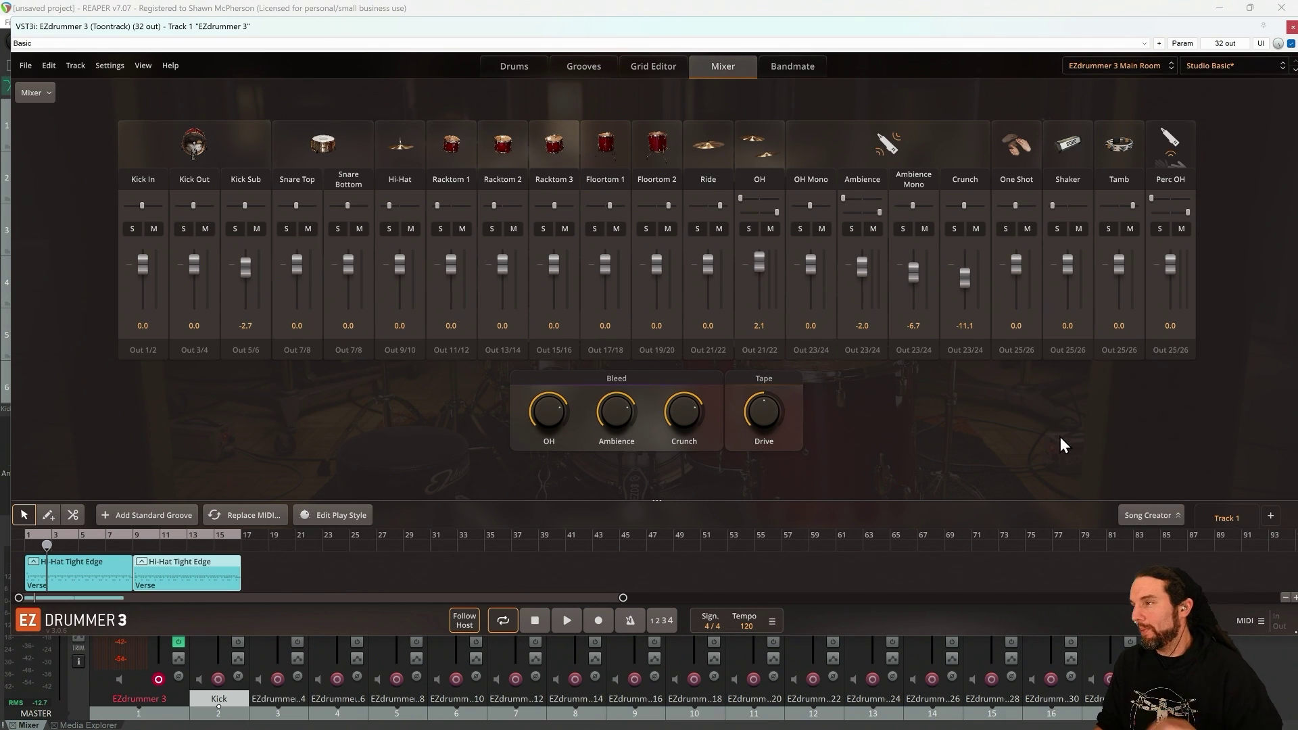
- Play the project and solo-check the Kick track and track 4 in turn
key("space")
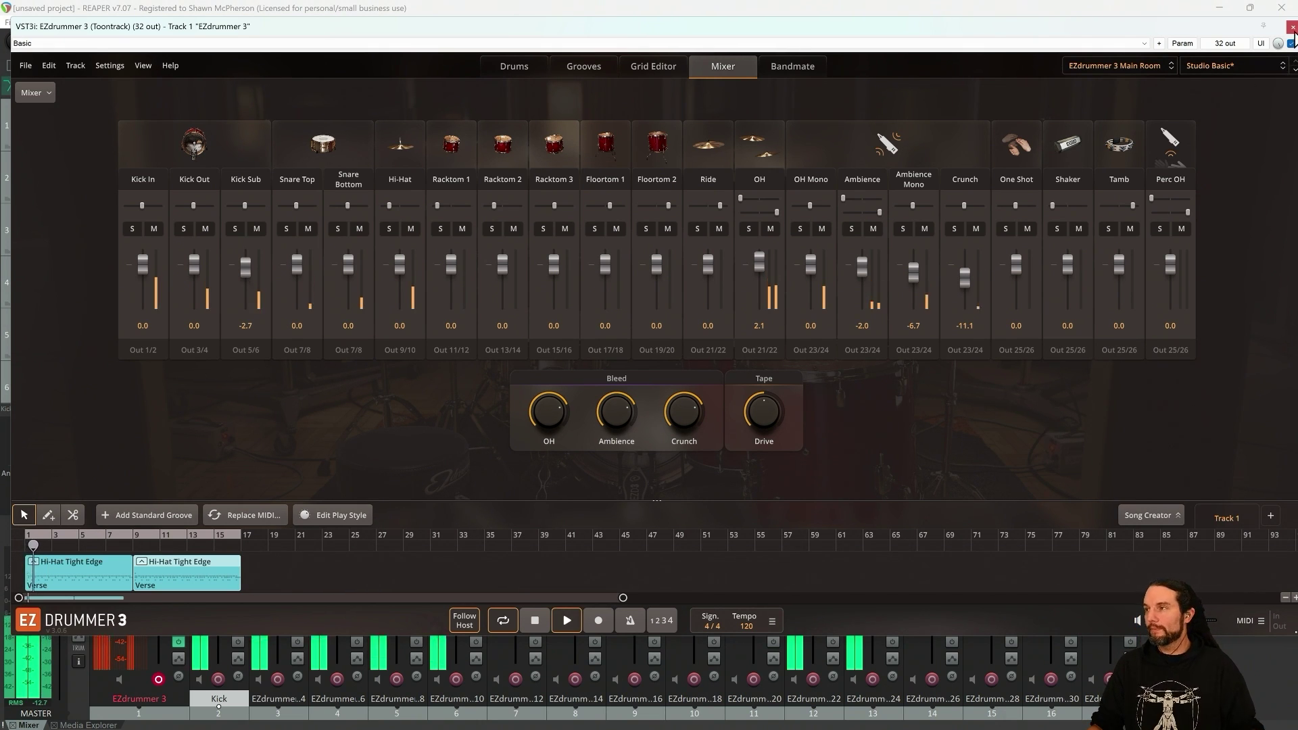
left_click(1292, 27)
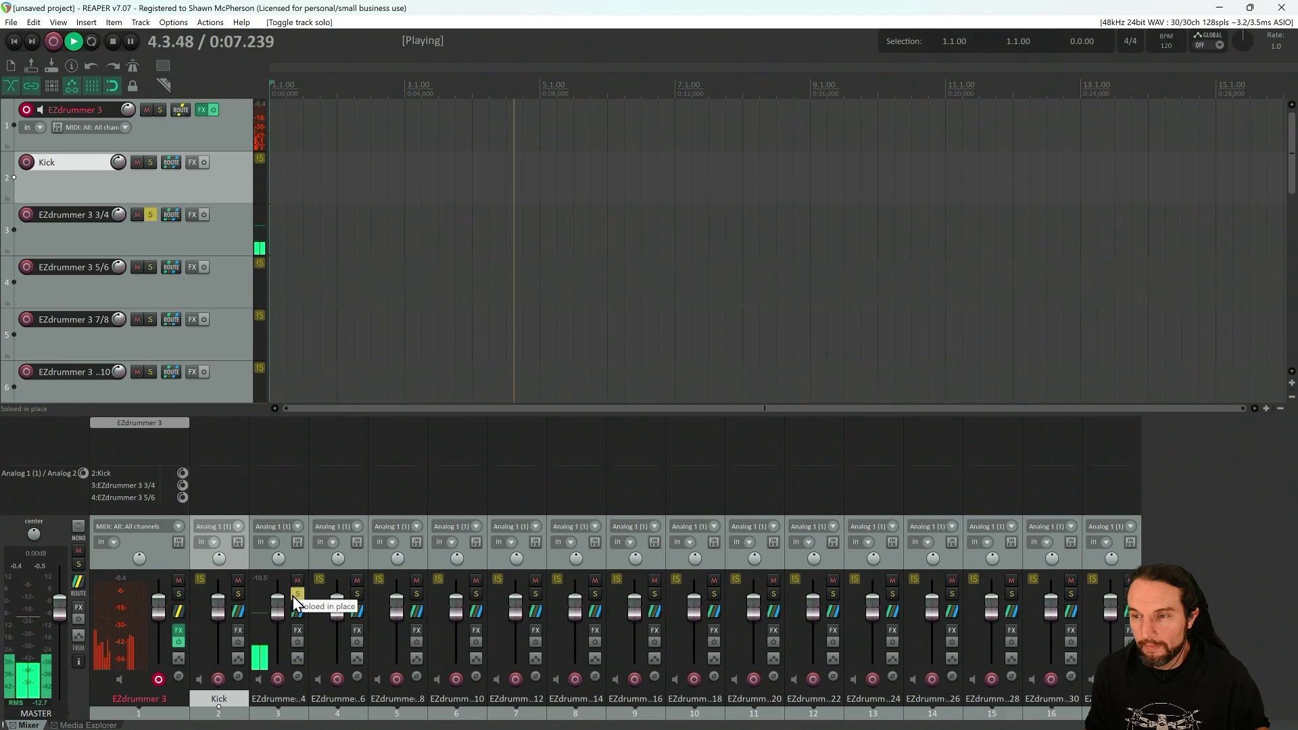
left_click(238, 594)
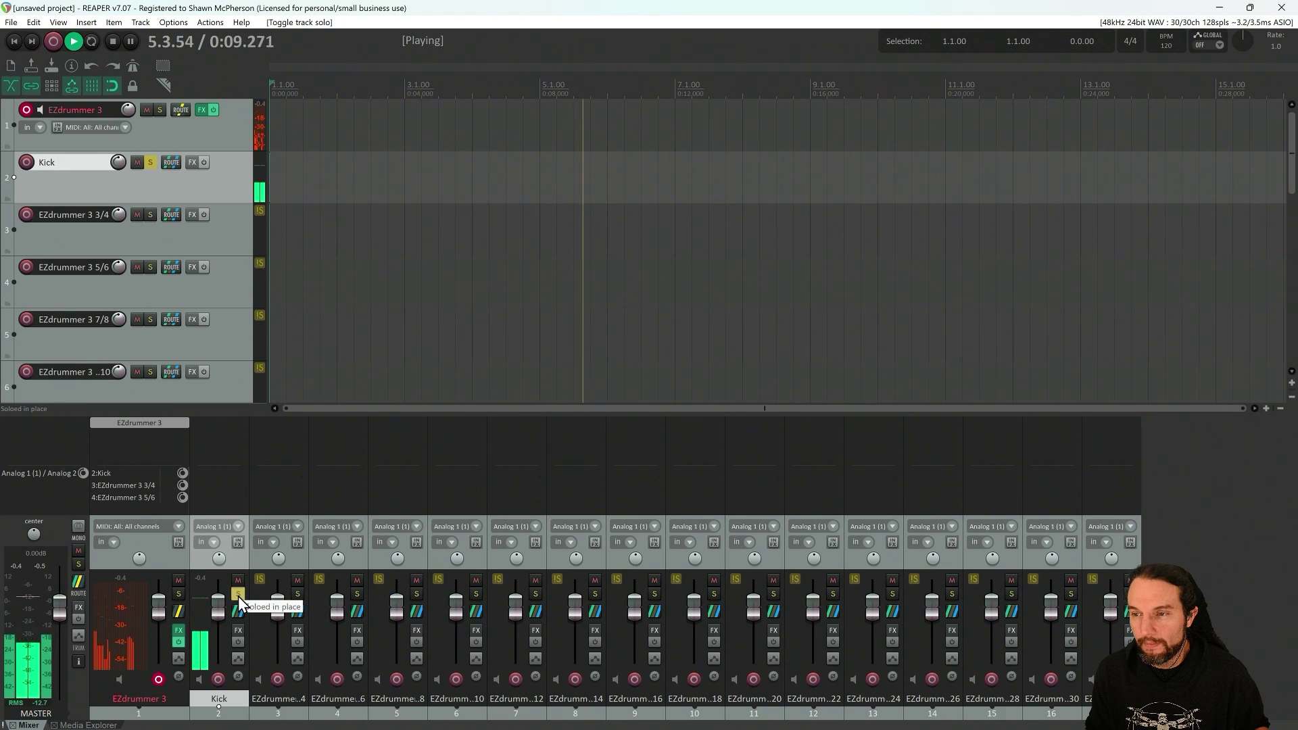
left_click(238, 595)
left_click(352, 594)
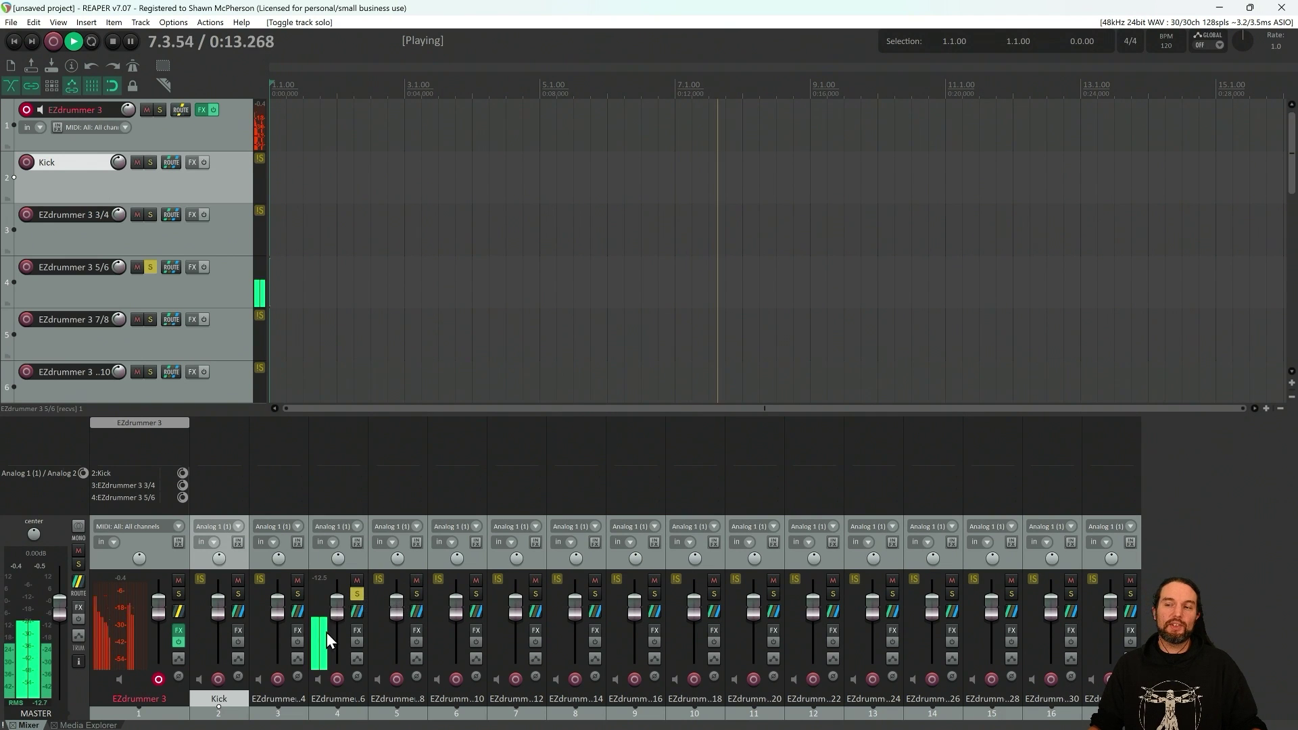
left_click(358, 594)
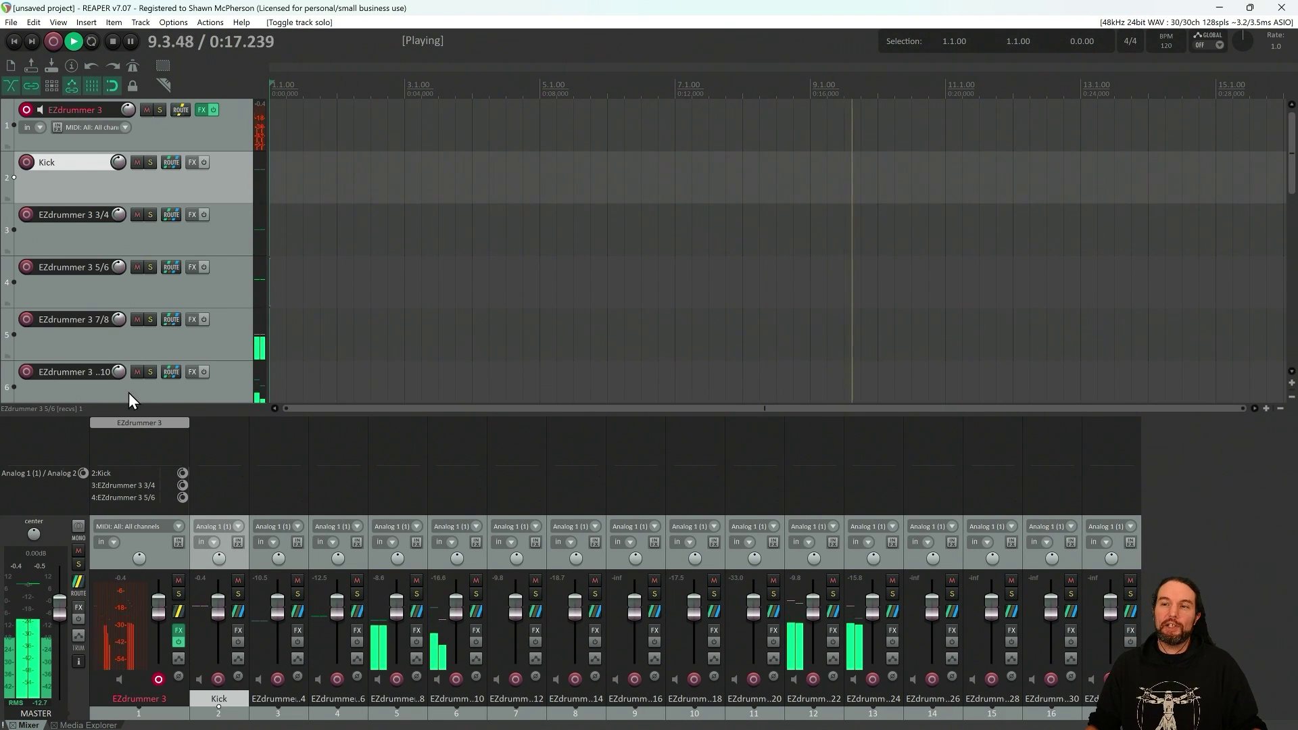
- Reopen and close EZdrummer 3, stop playback, and deselect the Kick track
left_click(139, 422)
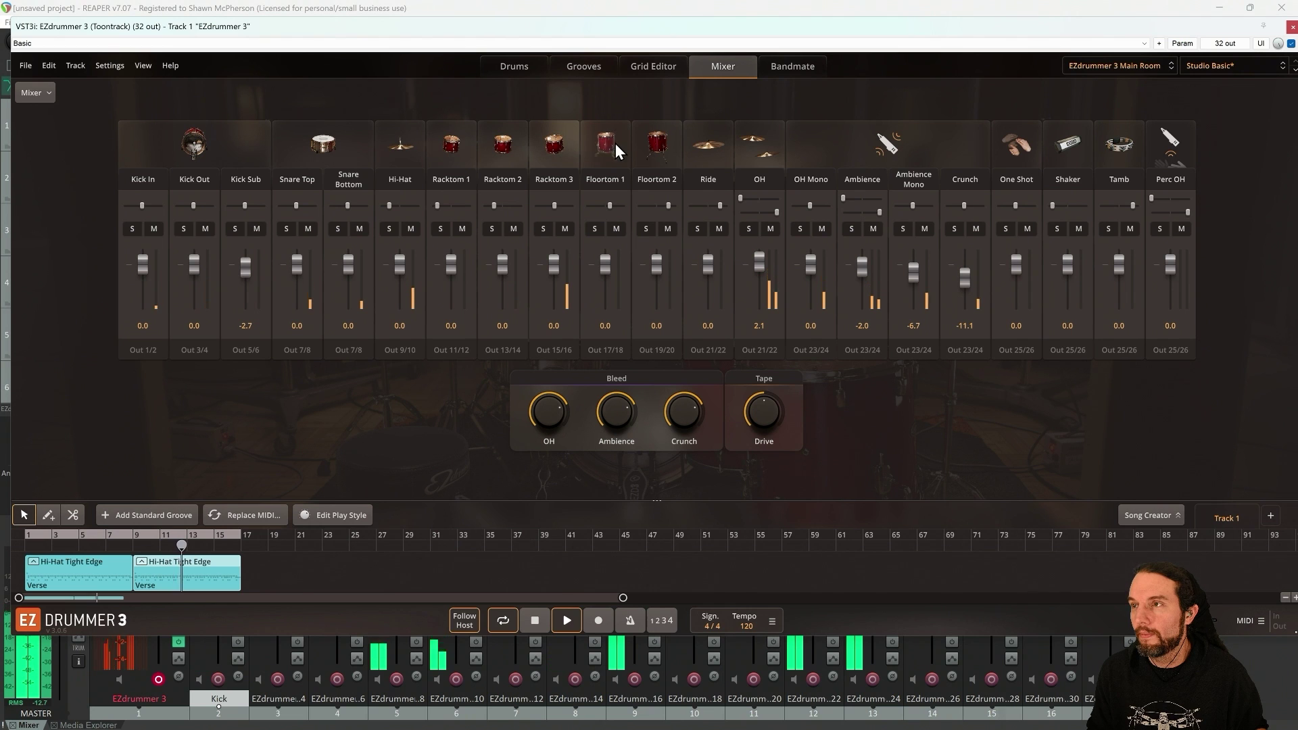
left_click(1292, 26)
key("space")
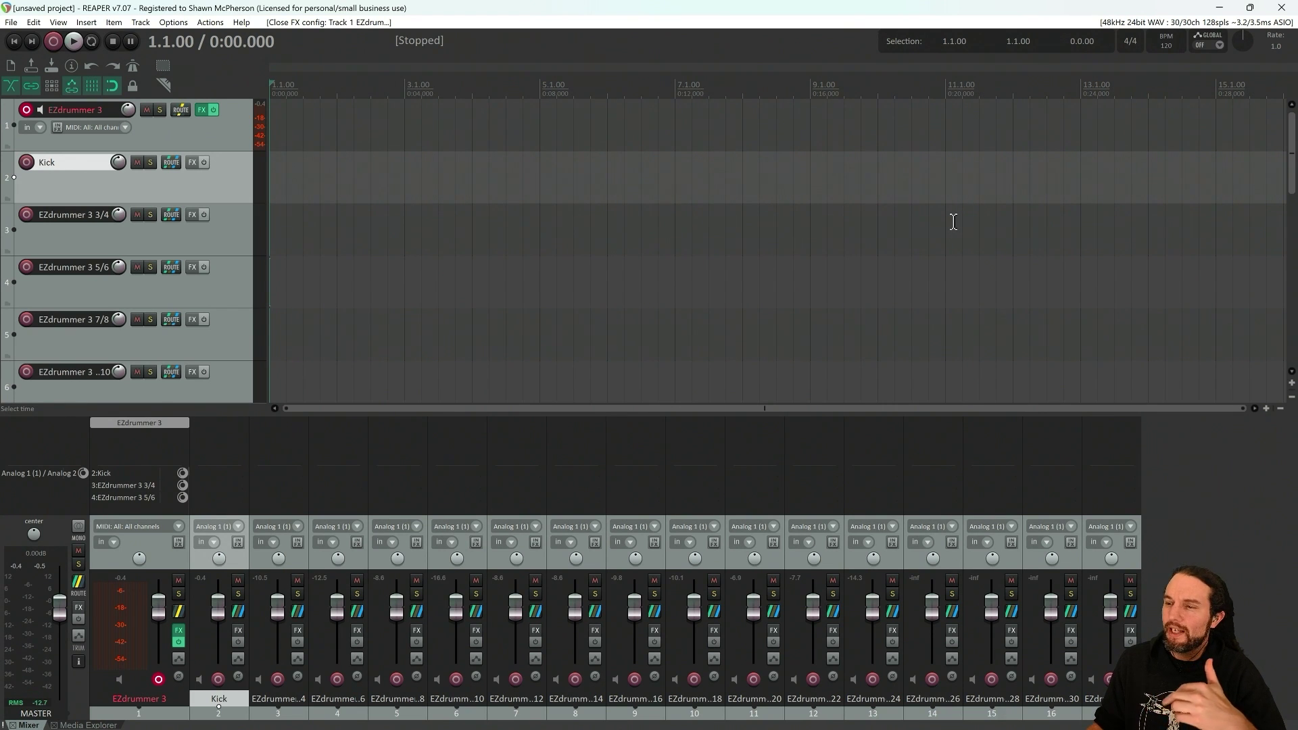
left_click(1189, 533)
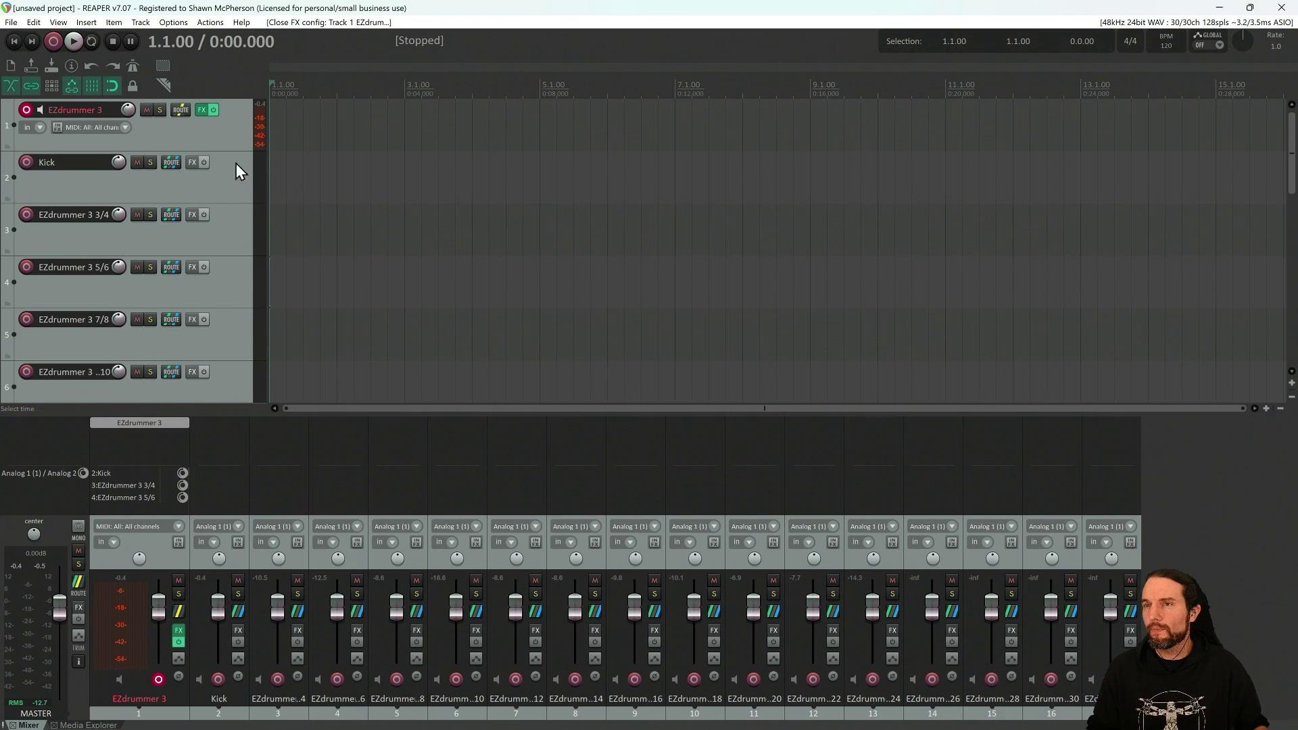
- Insert a new empty track at the bottom of the track list
scroll(163, 229, "down", 6)
scroll(168, 250, "down", 5)
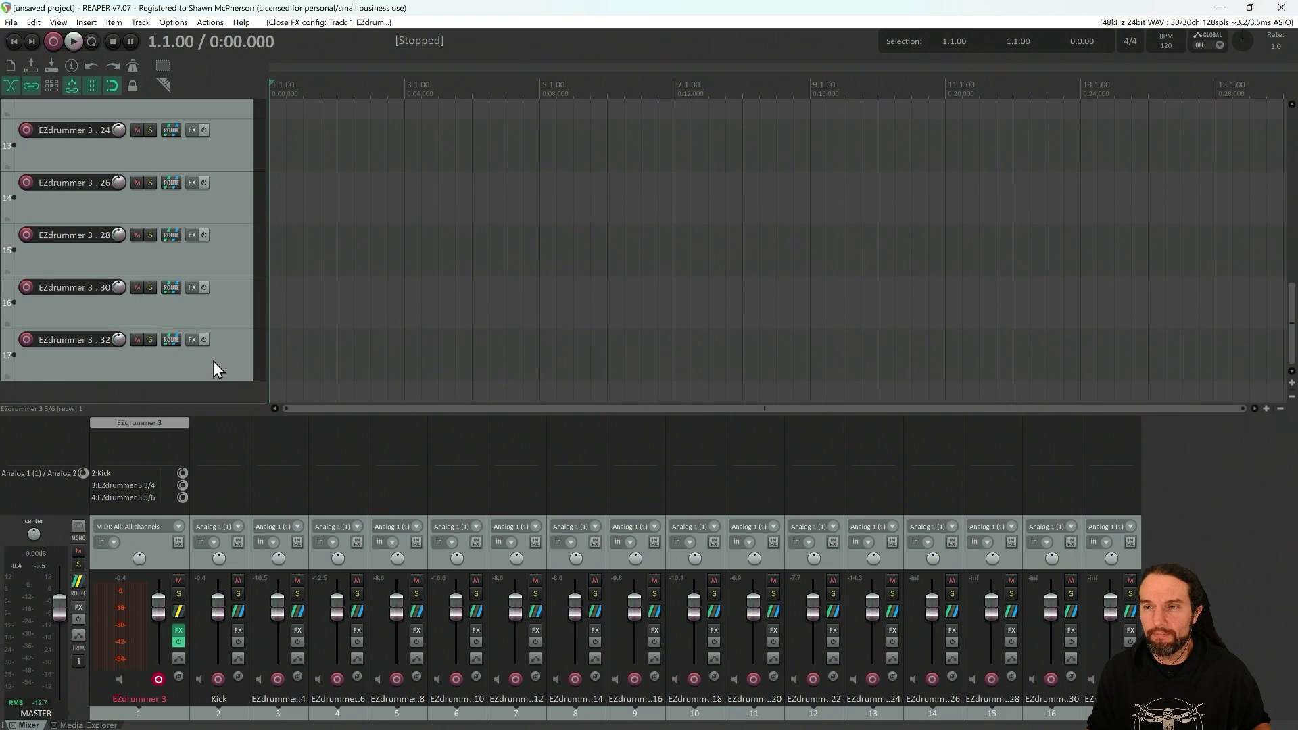
right_click(190, 396)
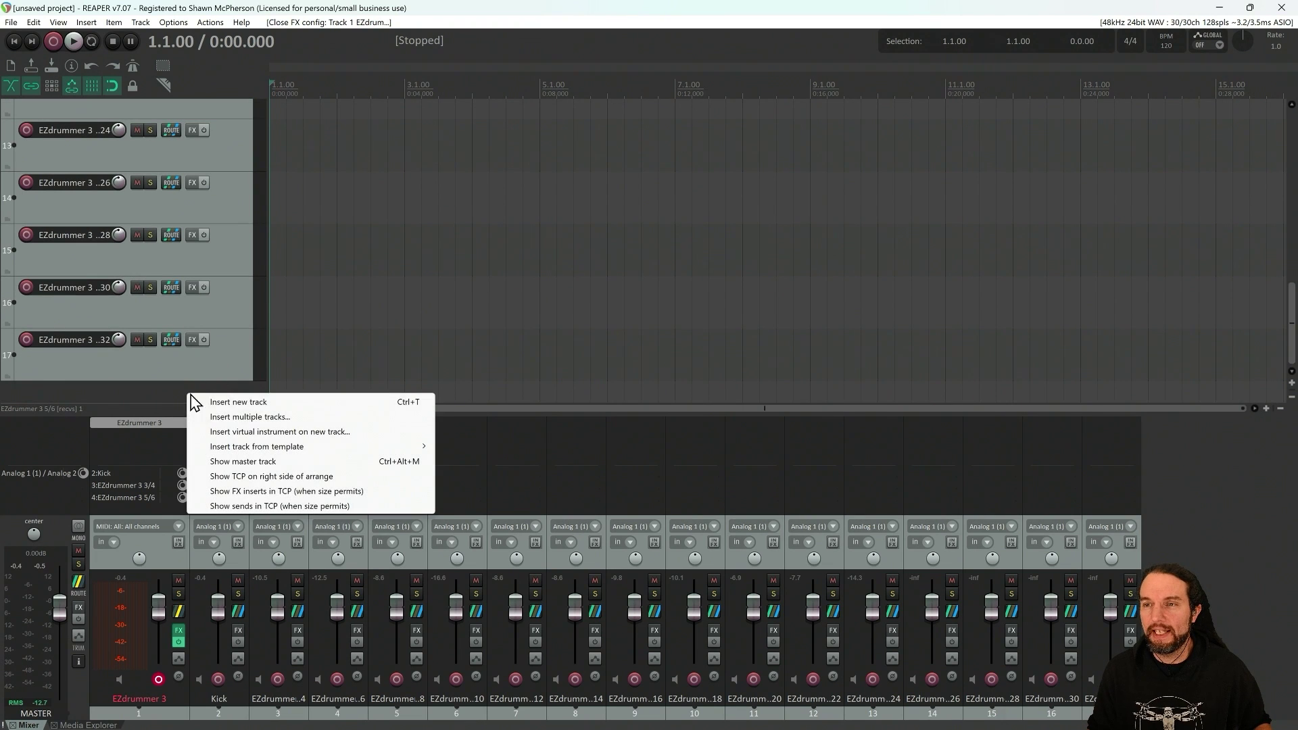
left_click(259, 403)
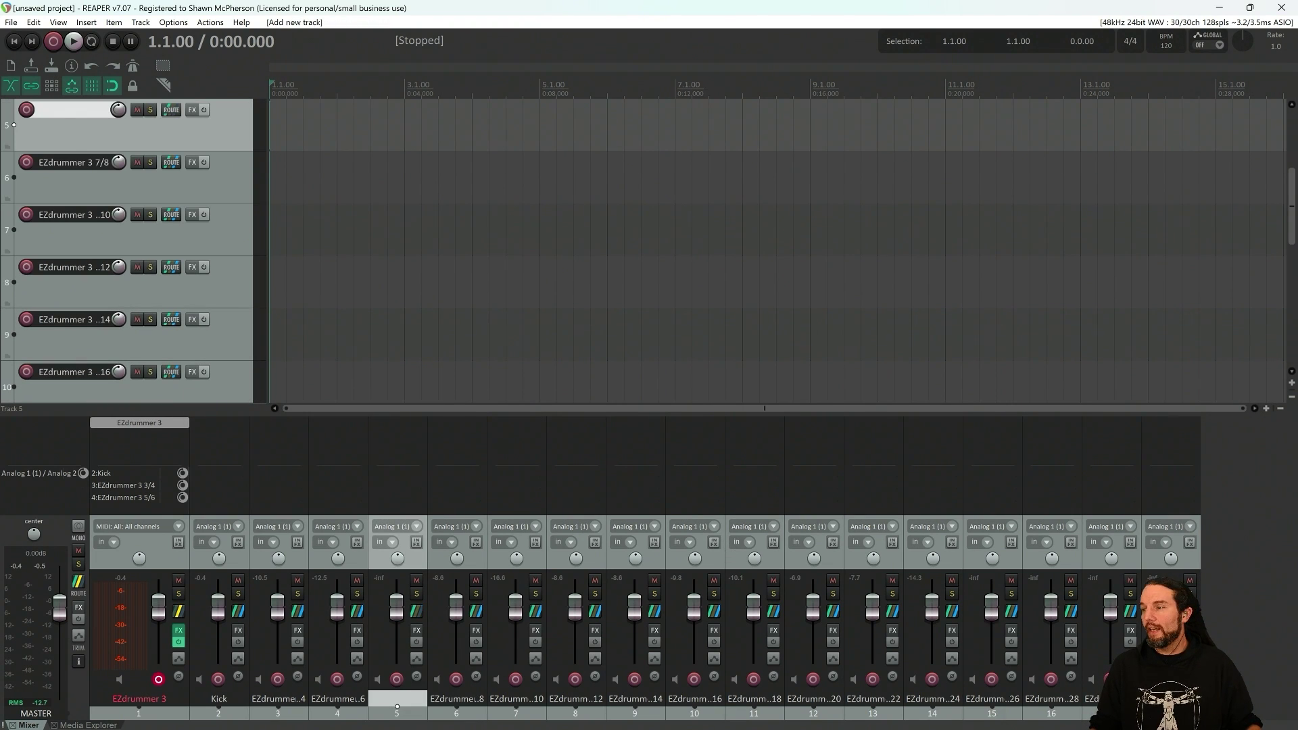
- Name the new track 'EZD3 Bus' and move it to the first position
double_click(405, 701)
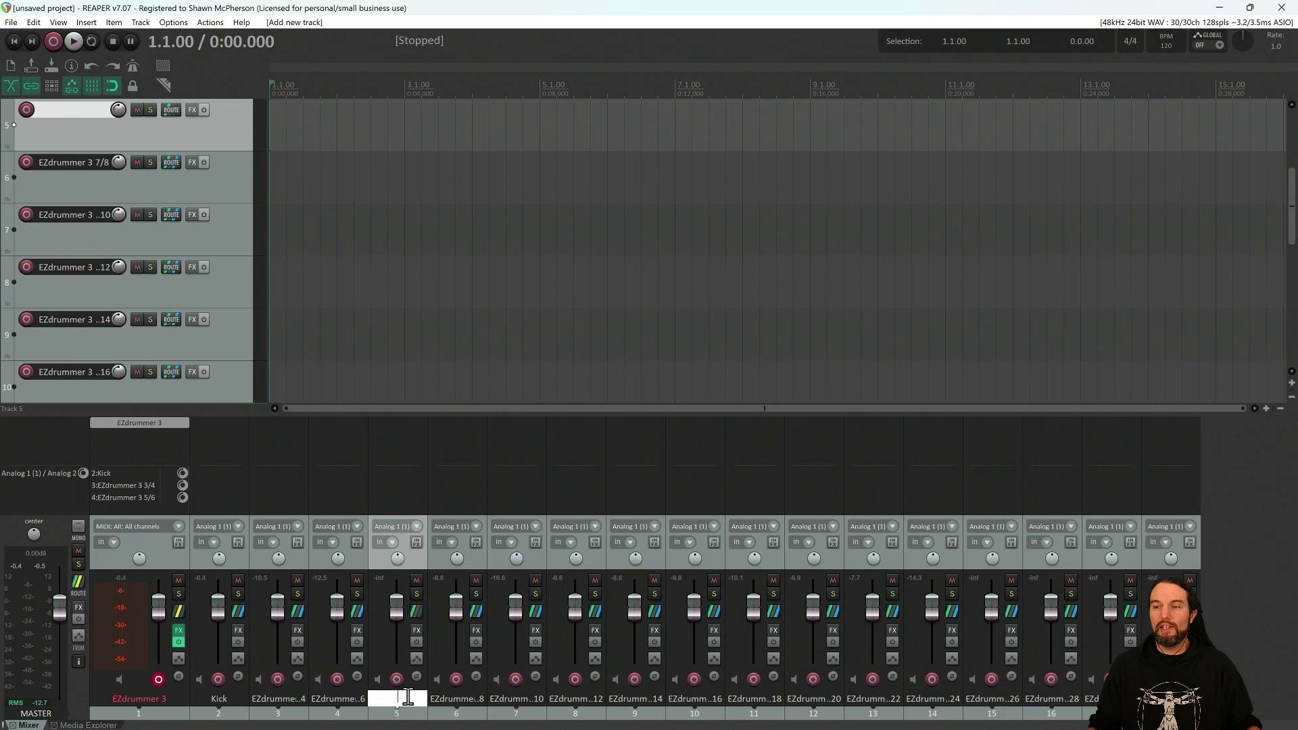
type("EZ")
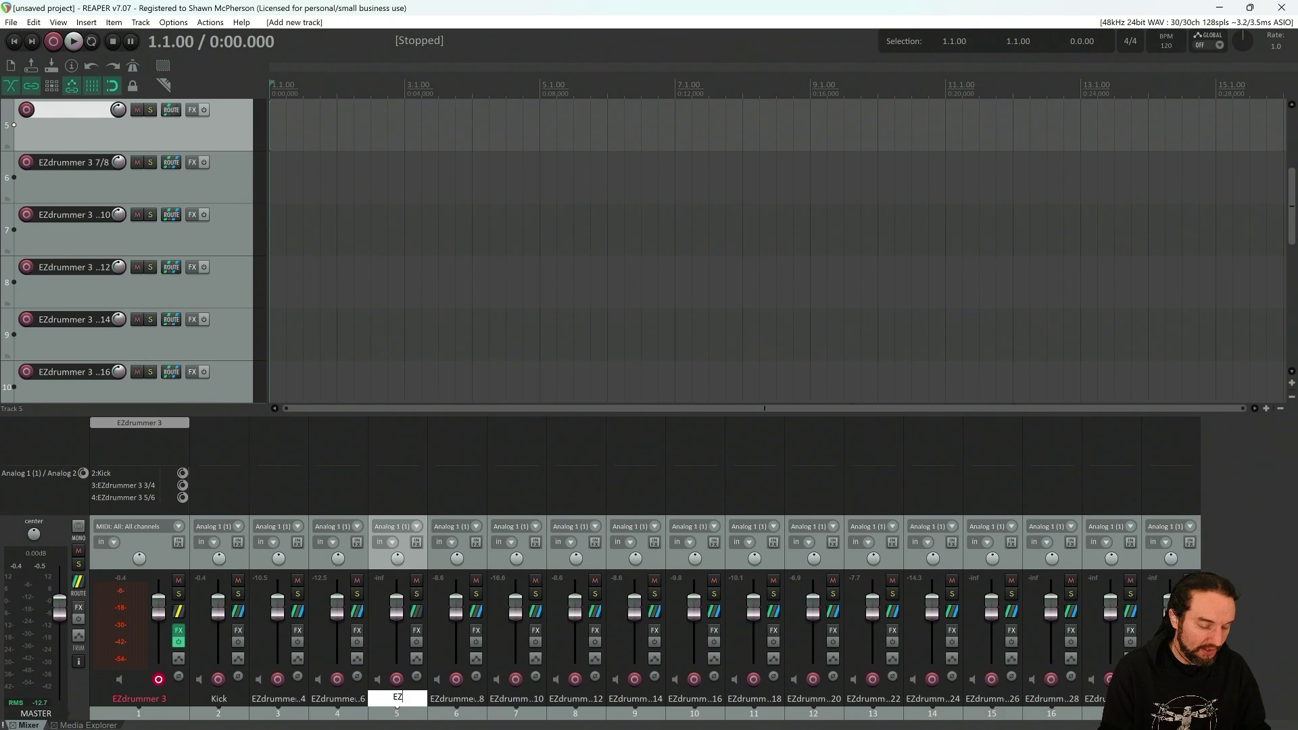
type("D3 Bus")
key("Return")
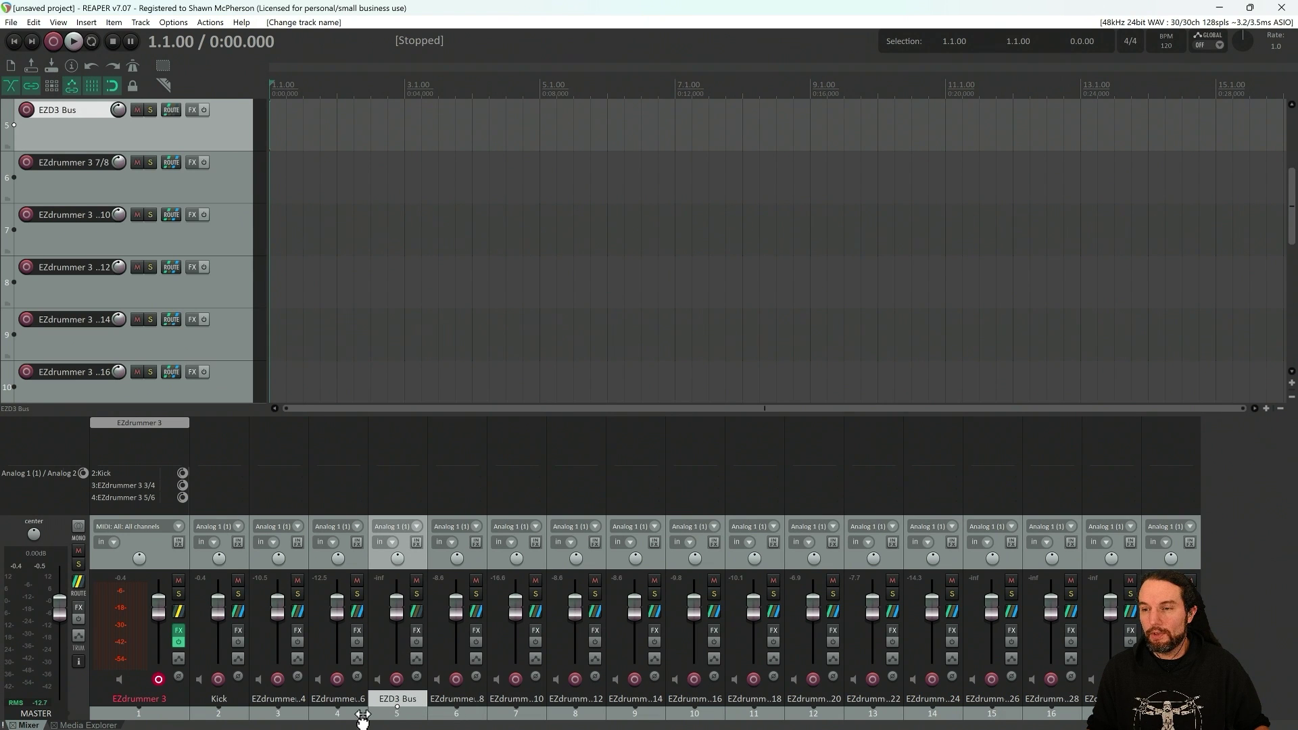
left_click_drag(363, 720, 102, 715)
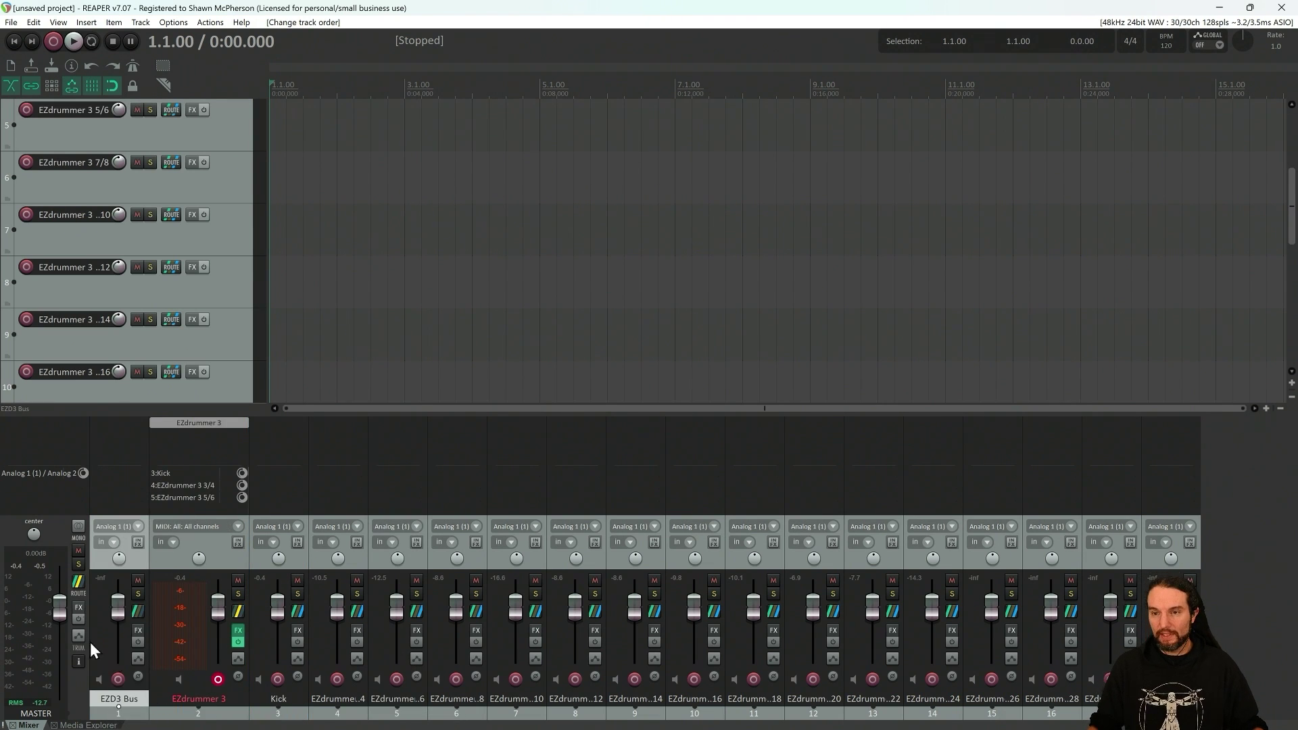
- Lower the EZD3 Bus volume slightly and nest EZdrummer 3 and its output tracks inside it
scroll(245, 325, "up", 4)
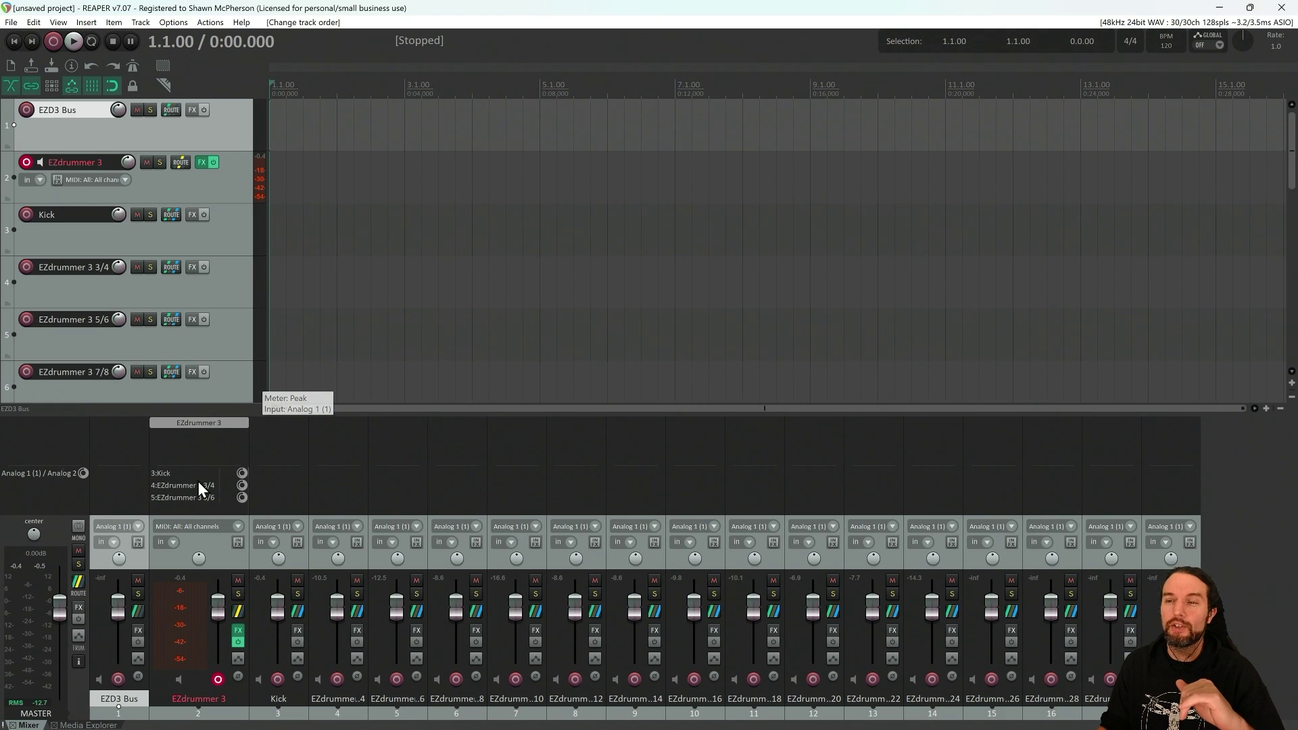
left_click_drag(118, 606, 115, 611)
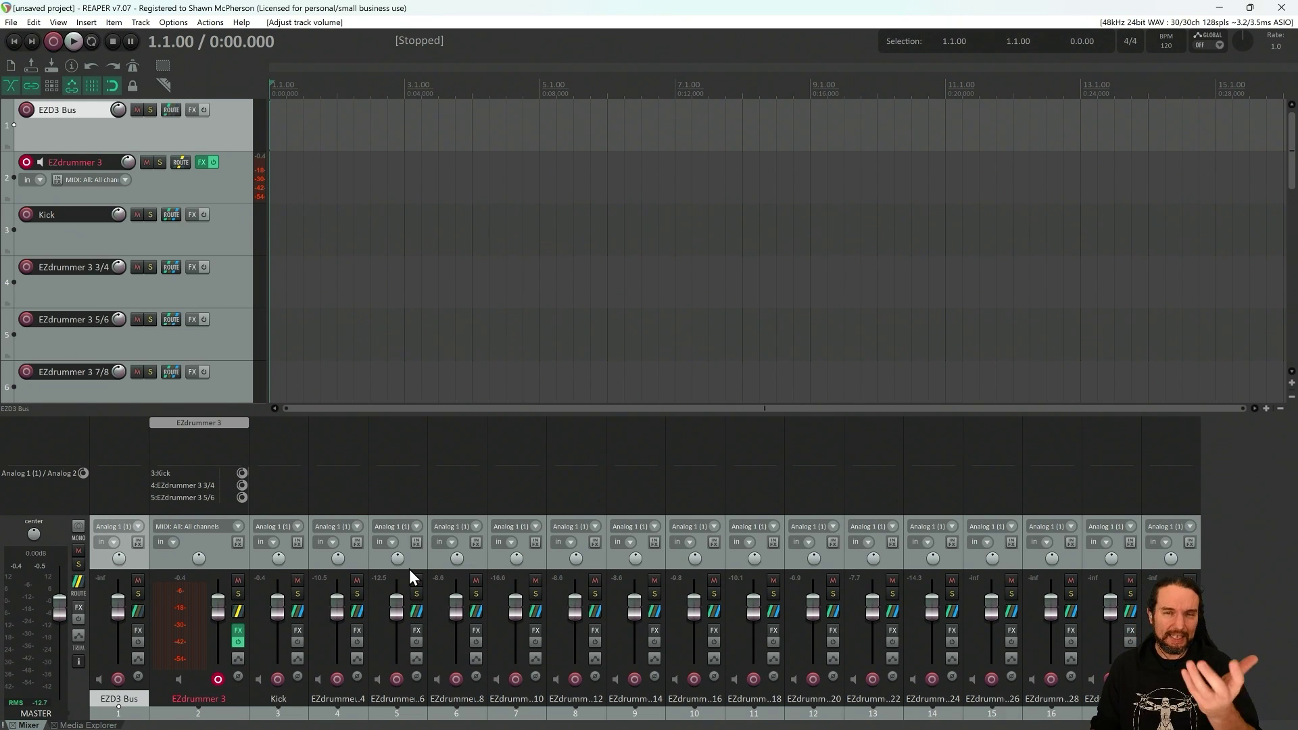
left_click(241, 561)
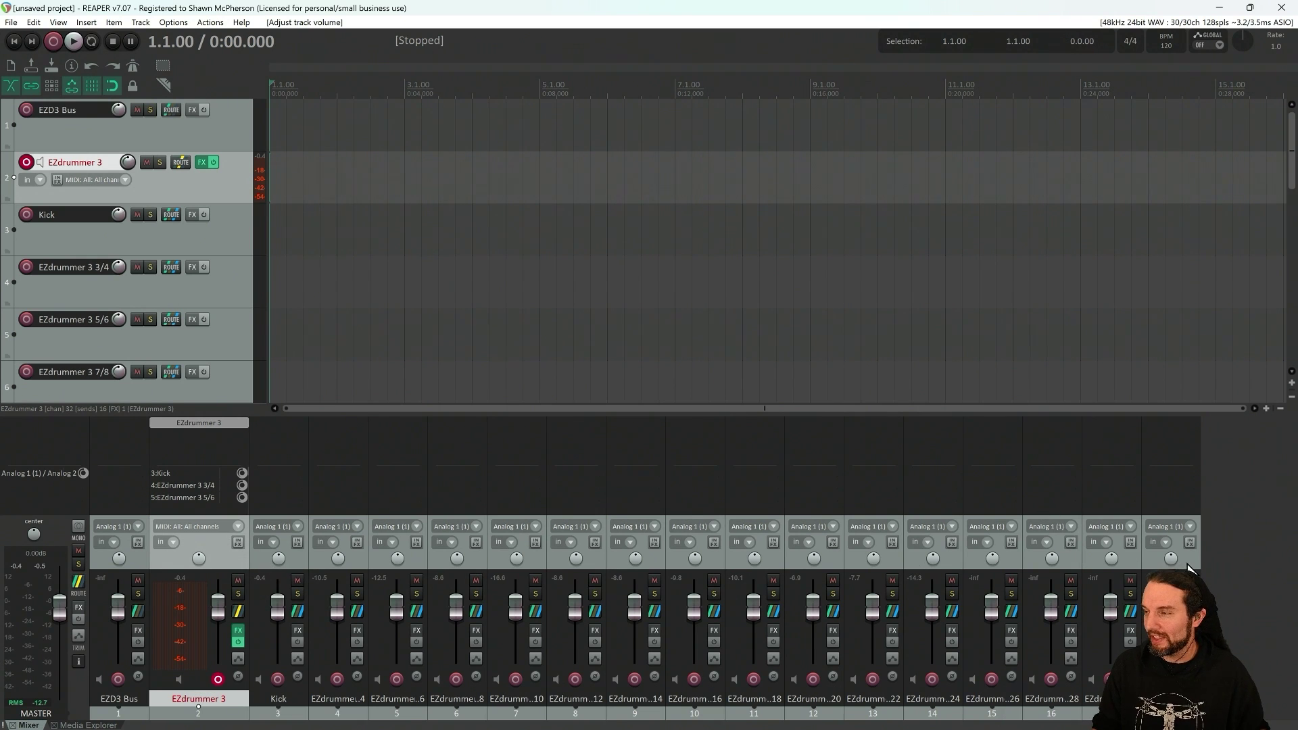
scroll(1188, 570, "down", 5)
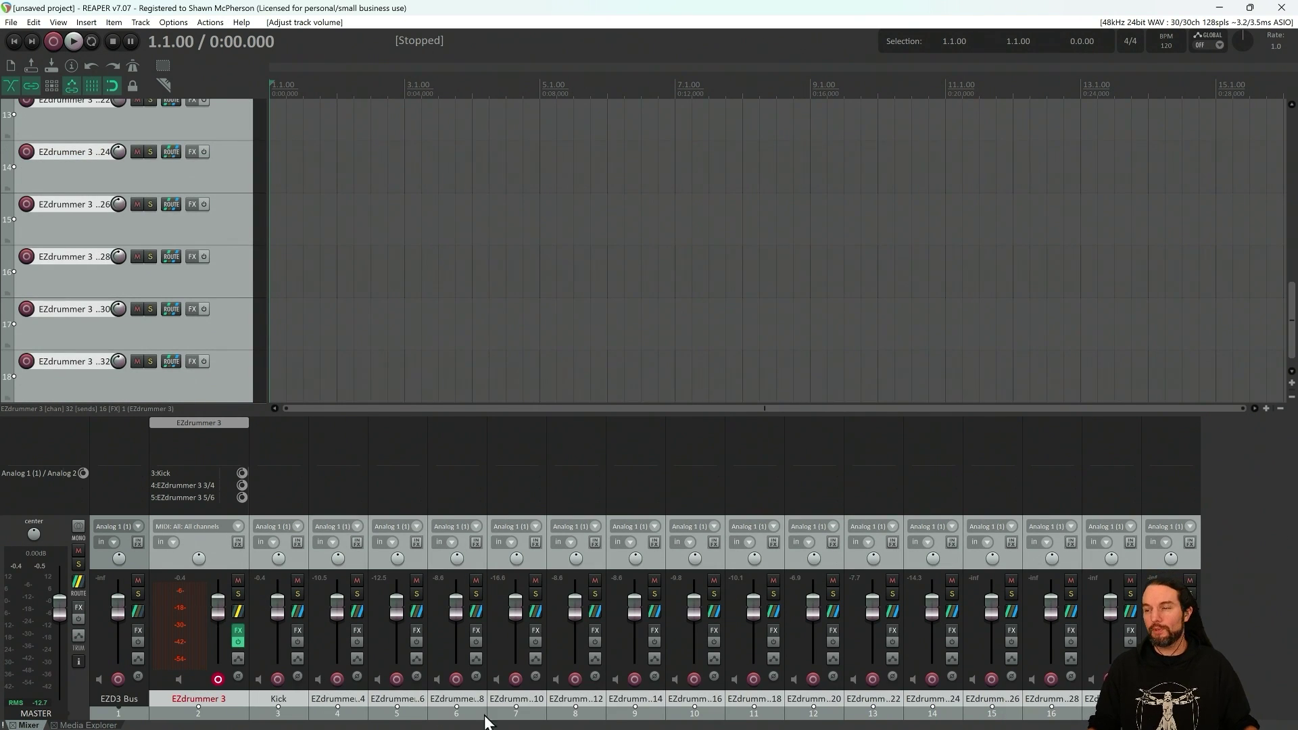
scroll(176, 229, "up", 5)
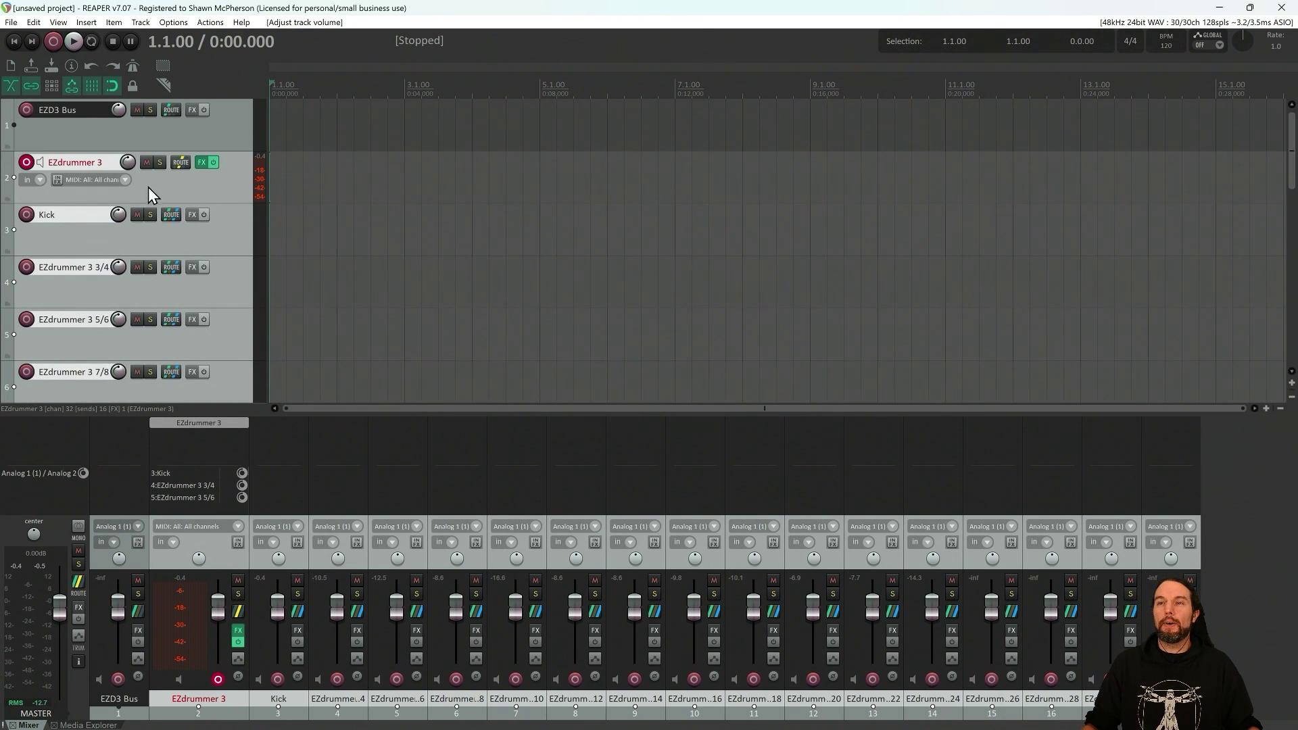
left_click_drag(144, 190, 60, 131)
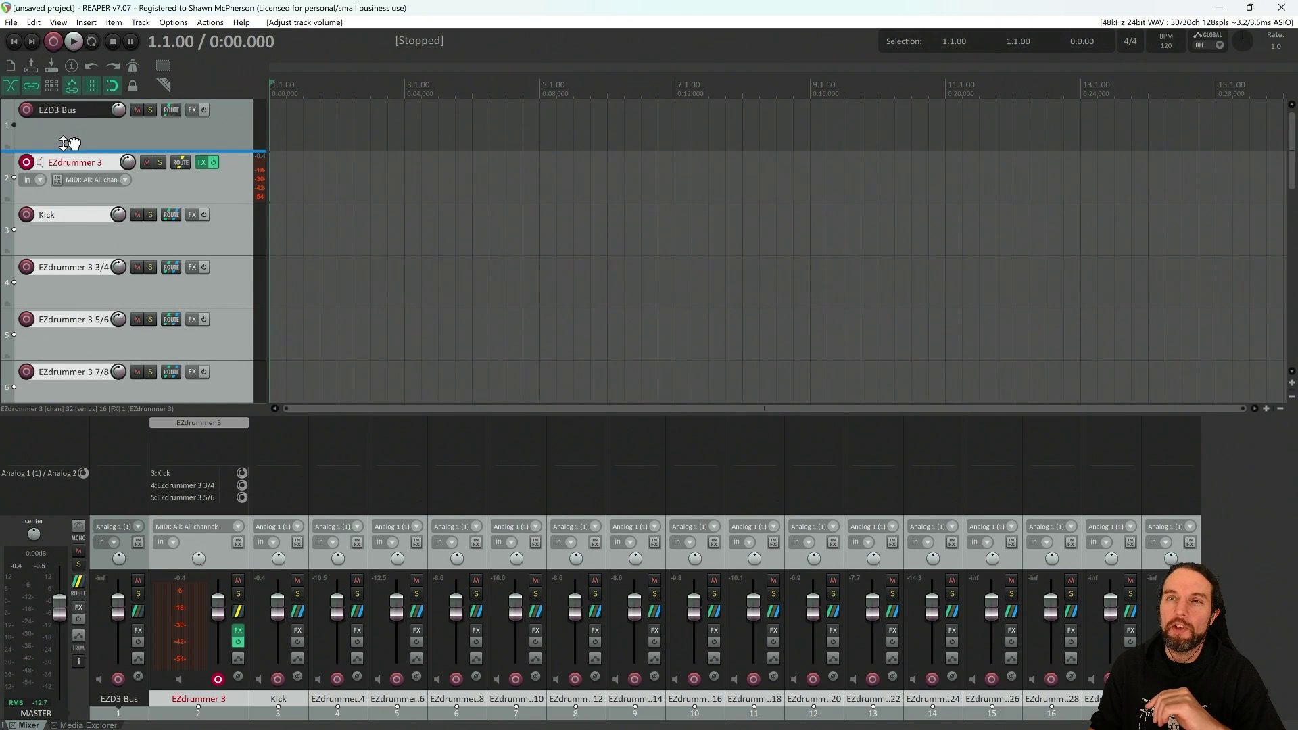
left_click_drag(74, 147, 100, 124)
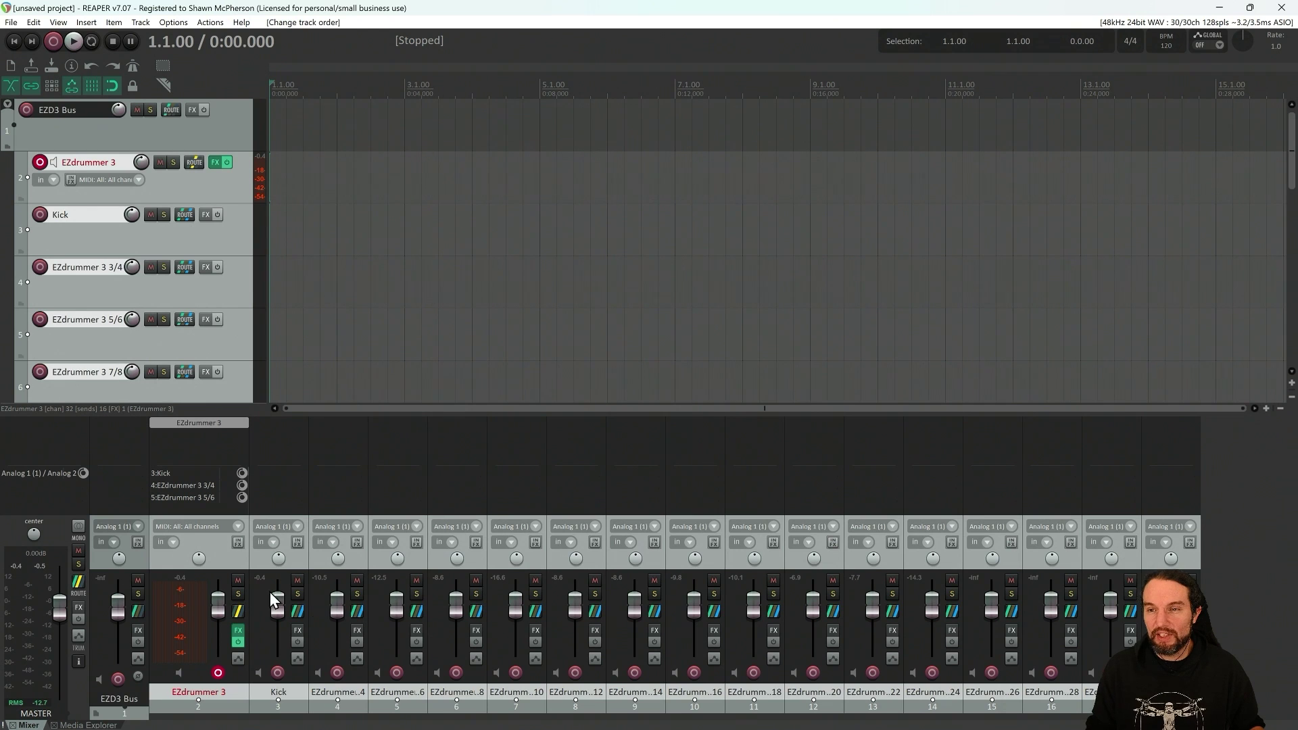
left_click(144, 565)
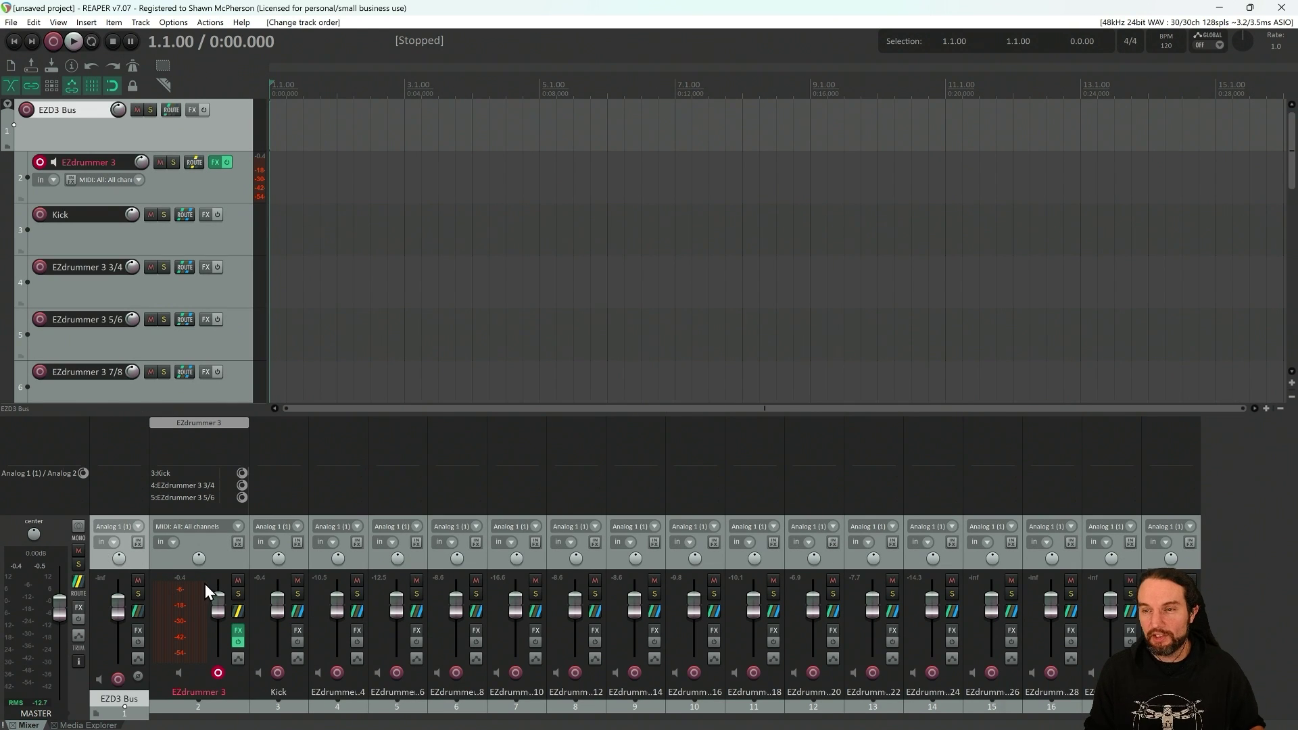
- During playback, test the EZD3 Bus mute, solo and fader, then reset its volume to 0 dB
key("space")
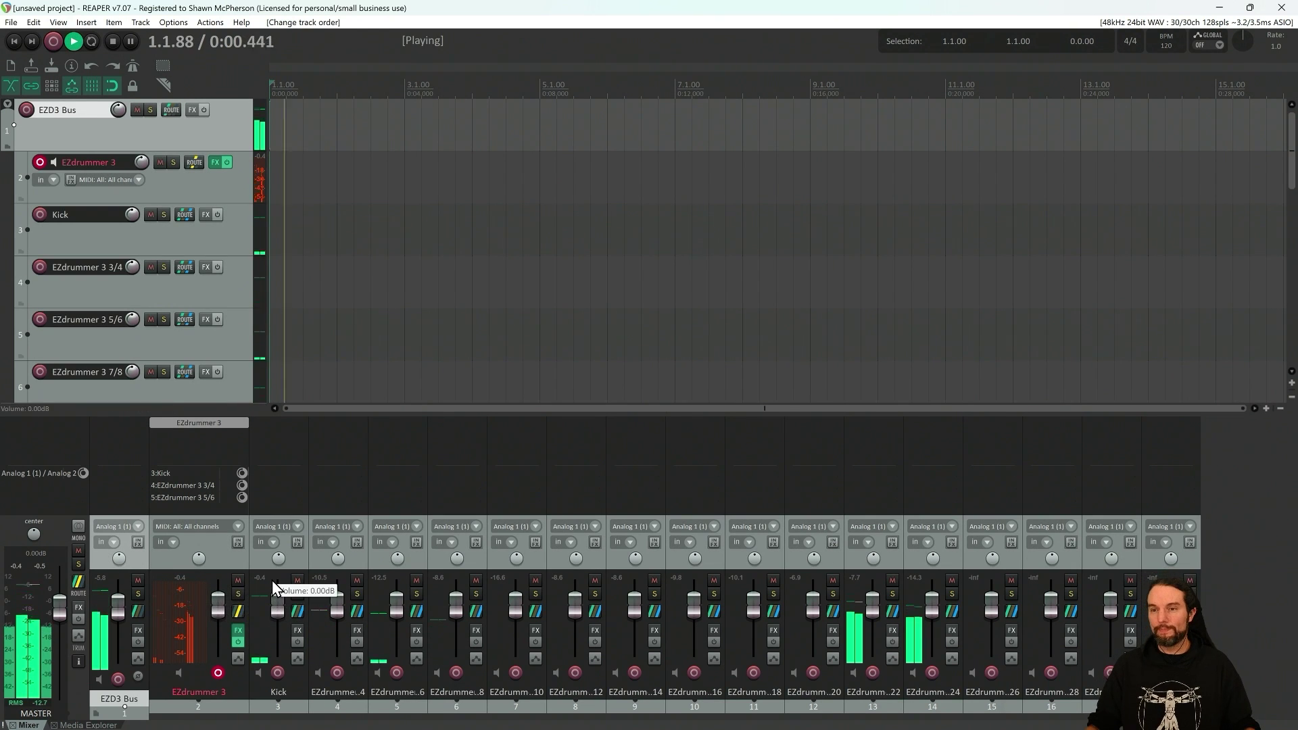
left_click(138, 582)
left_click(138, 581)
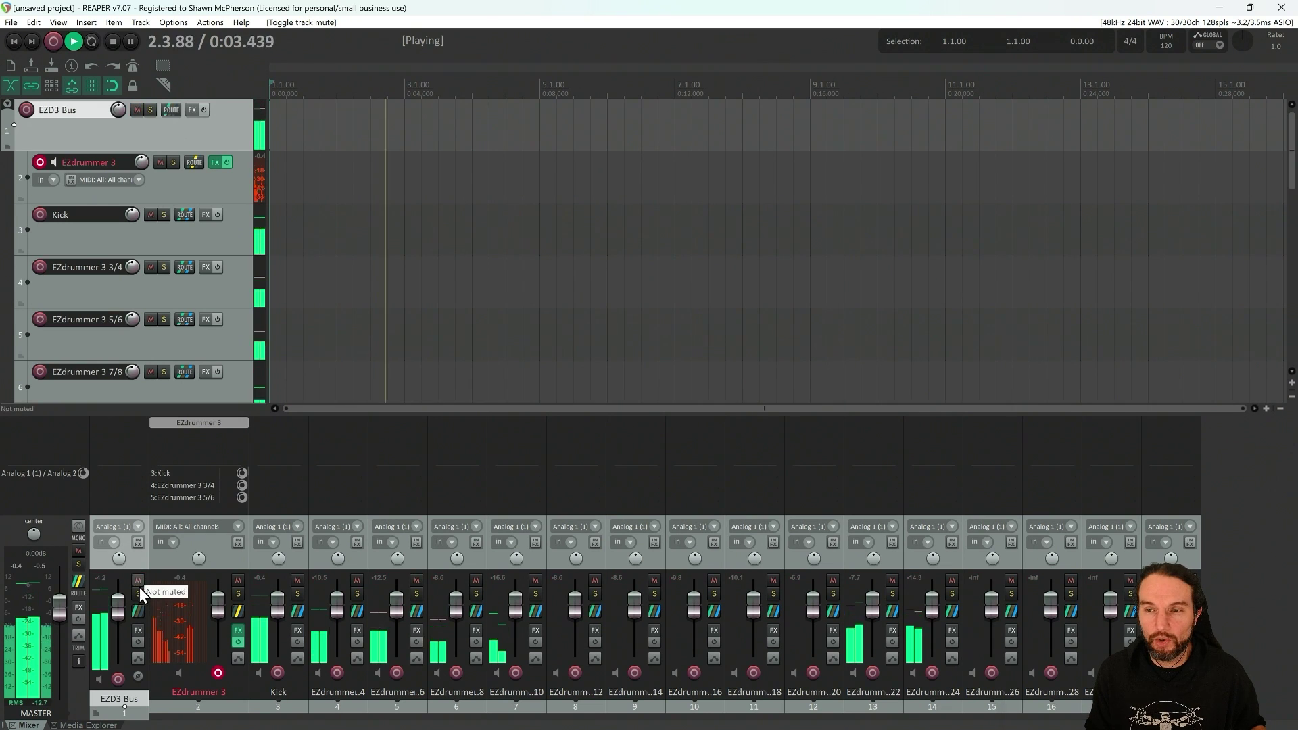
left_click(136, 592)
left_click(136, 592)
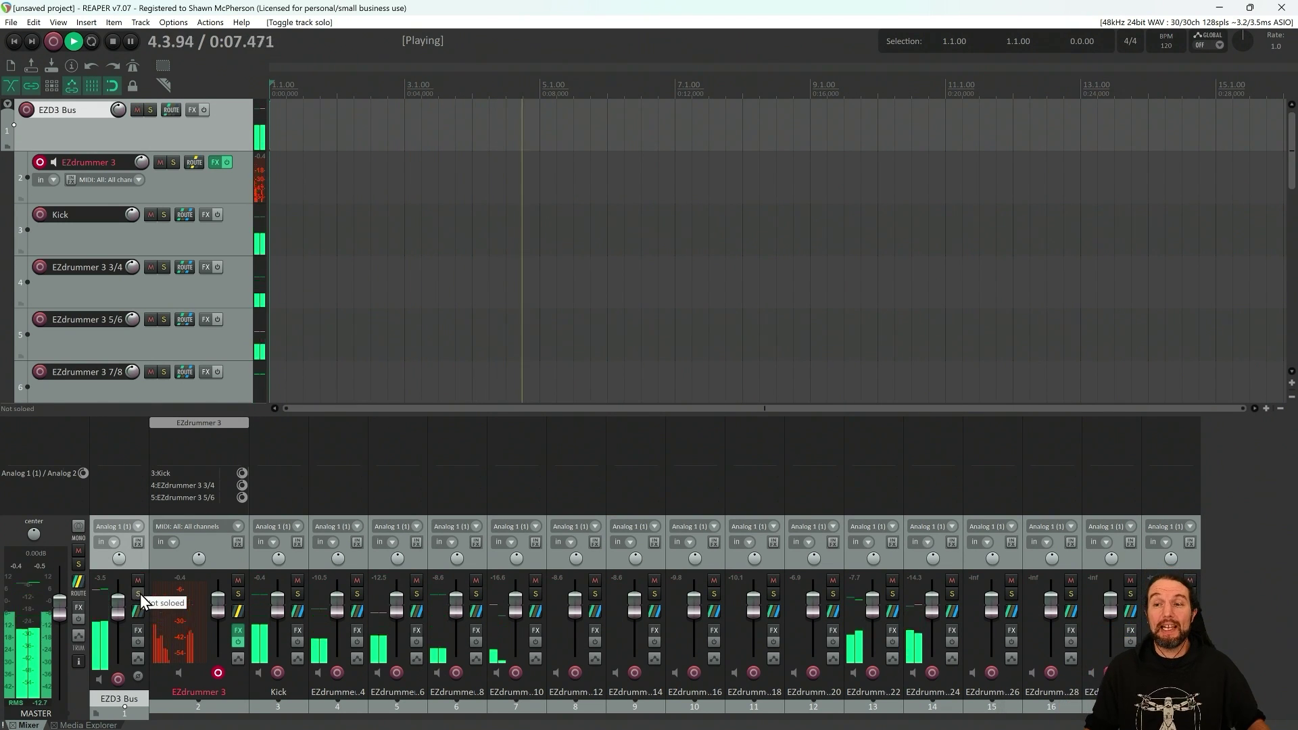
left_click_drag(119, 603, 115, 630)
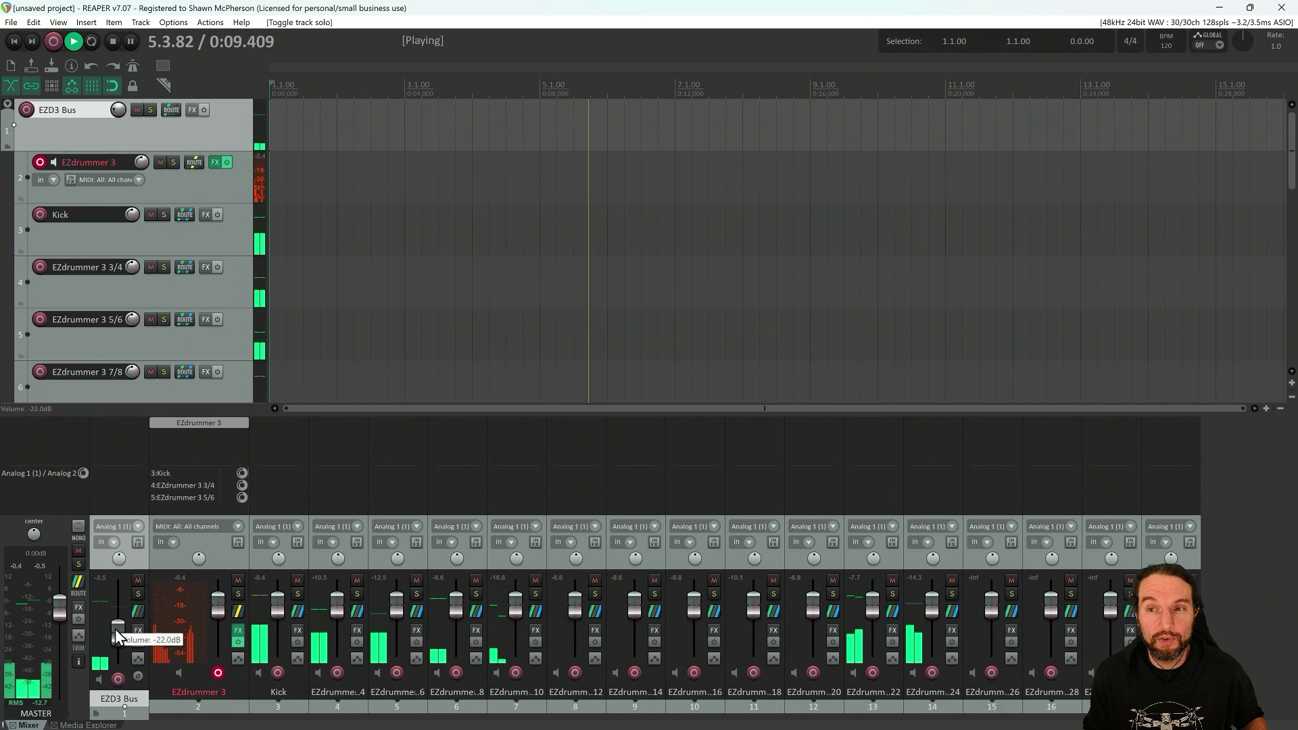
double_click(121, 614)
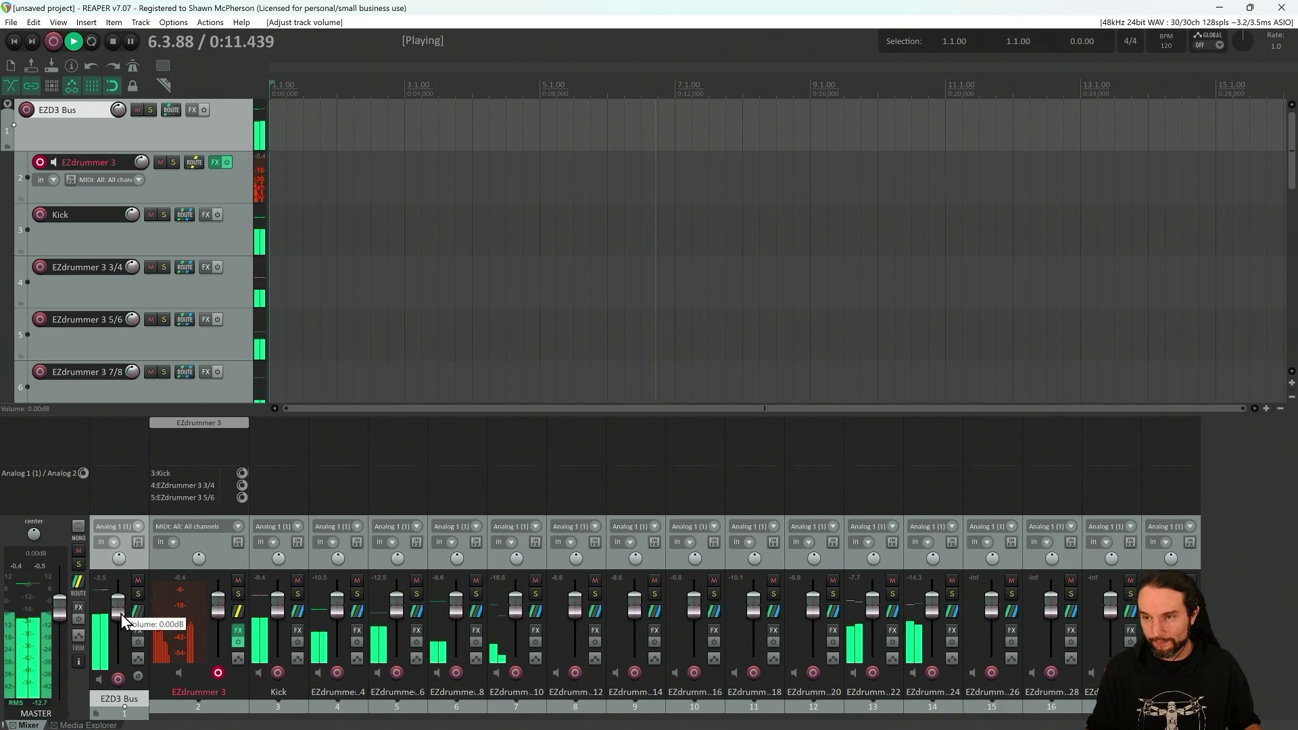
- Restart playback and open the Add FX browser for EZdrummer 3 7/8
key("space")
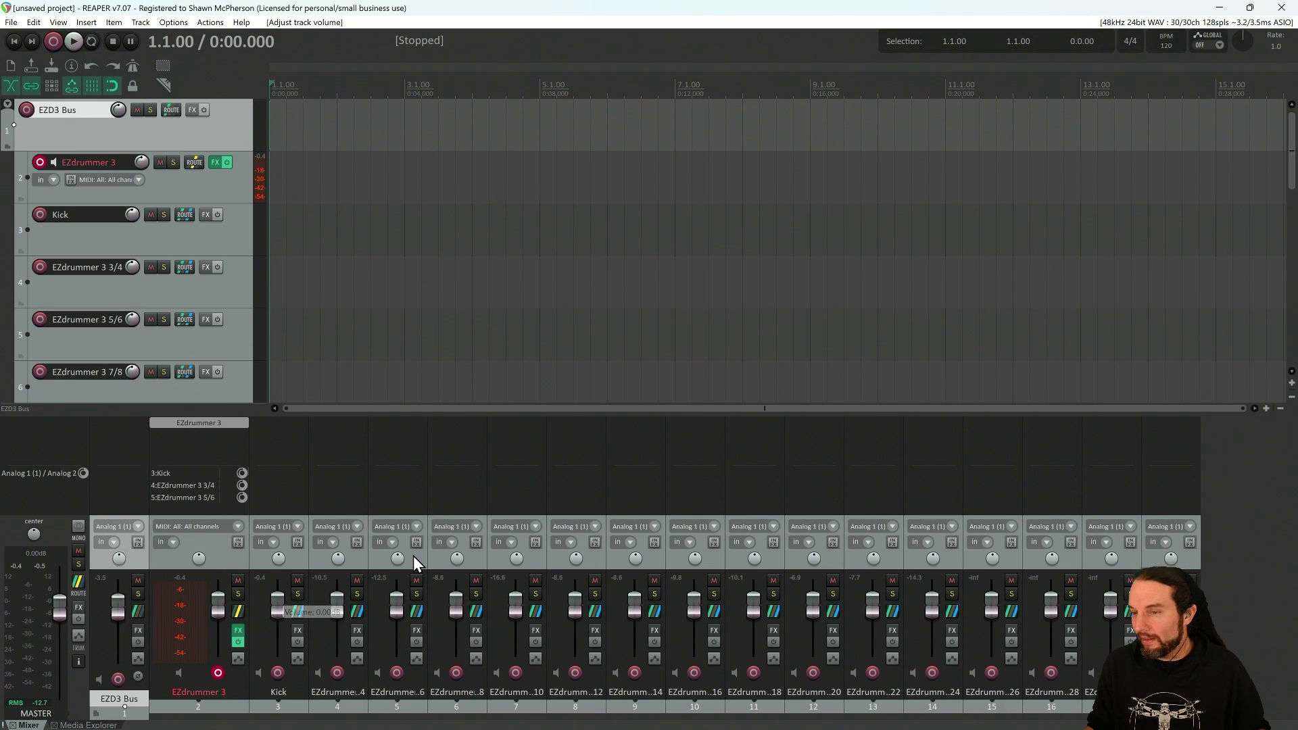
key("space")
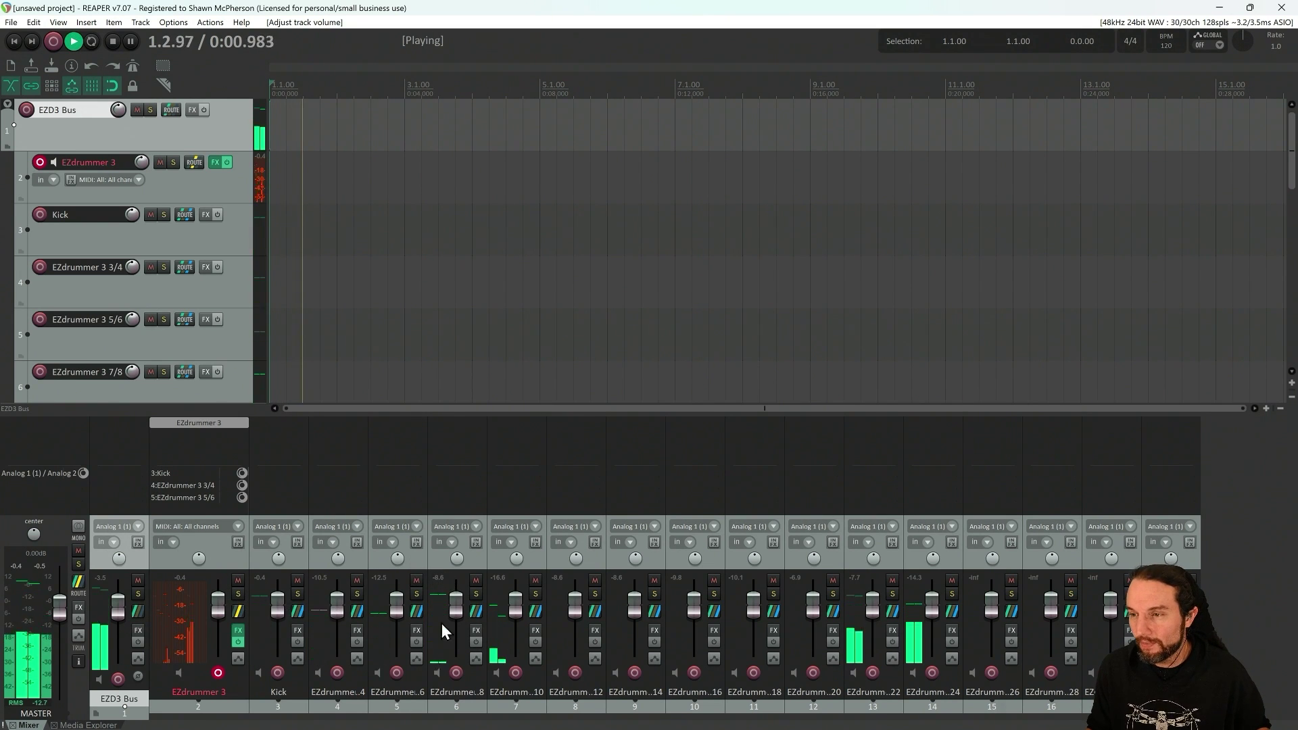
double_click(433, 423)
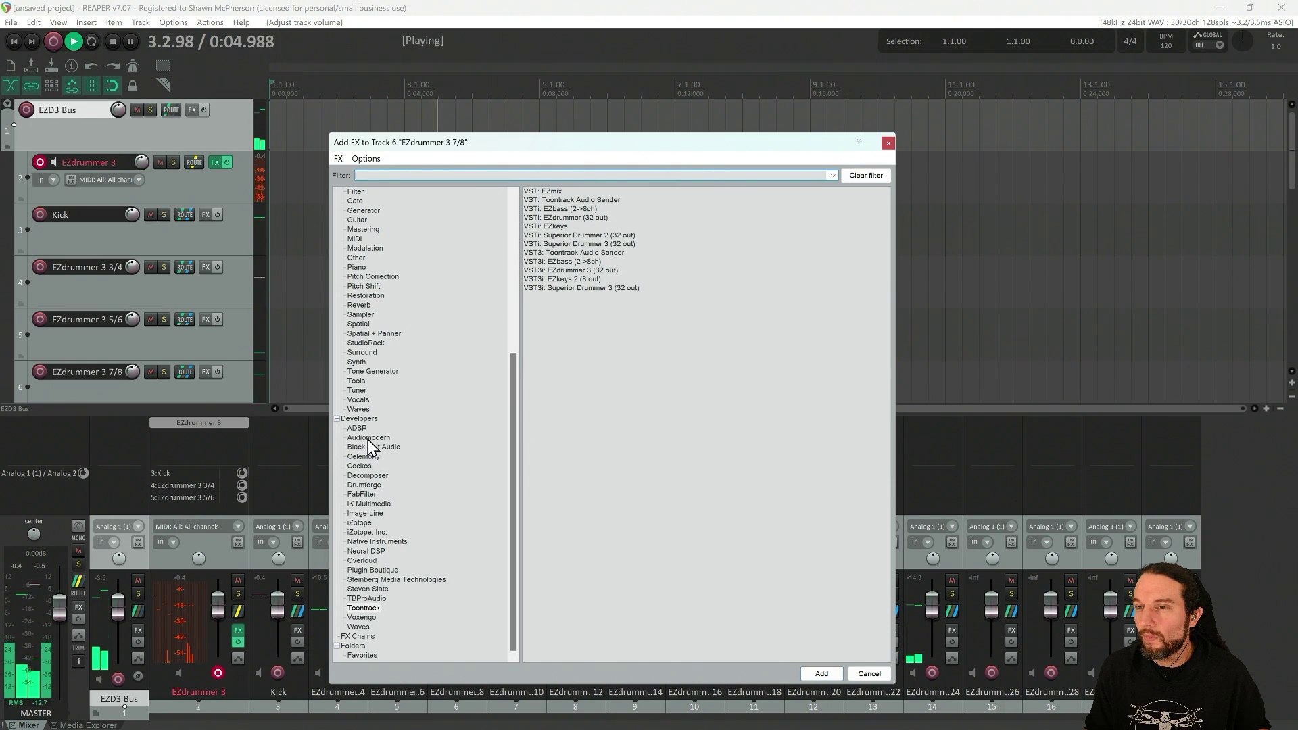
- Add FabFilter Pro-Q 3 to EZdrummer 3 7/8 with a ~5.5 dB bell cut near 580 Hz
left_click(363, 495)
left_click(551, 191)
double_click(551, 192)
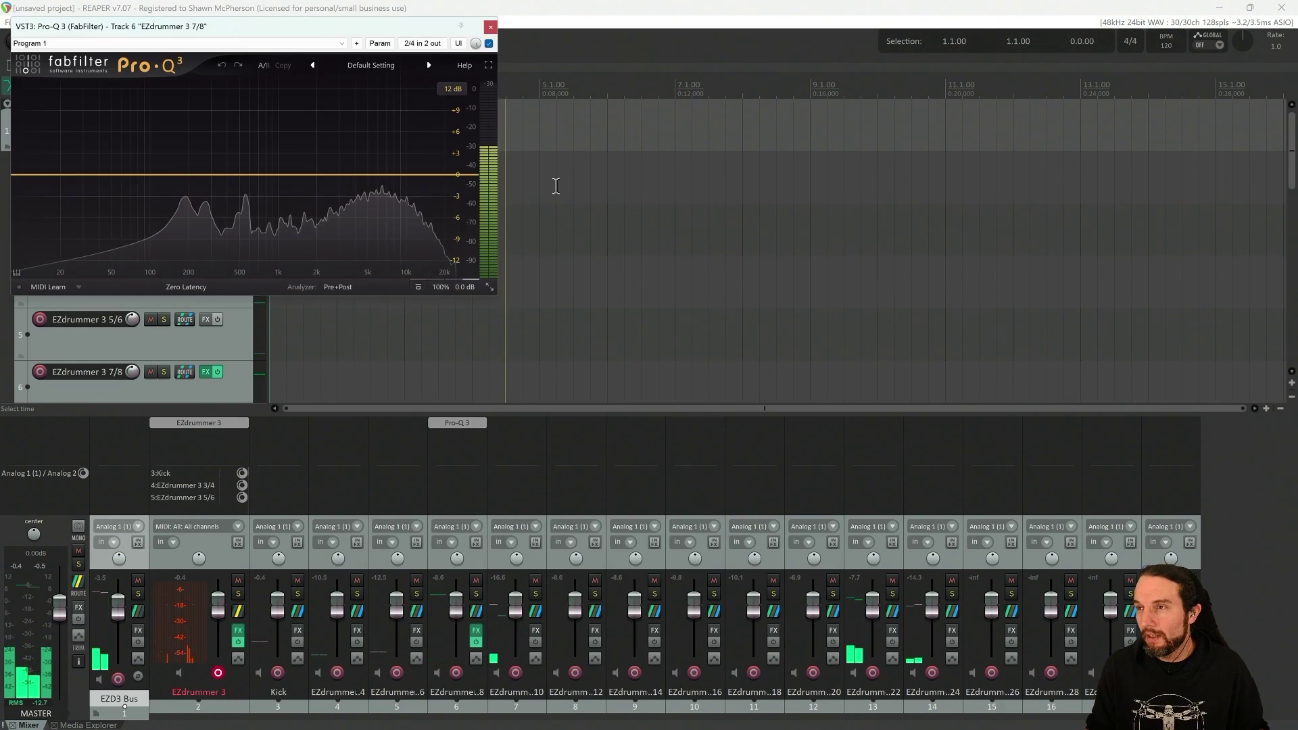
left_click_drag(289, 175, 248, 213)
scroll(247, 103, "up", 3)
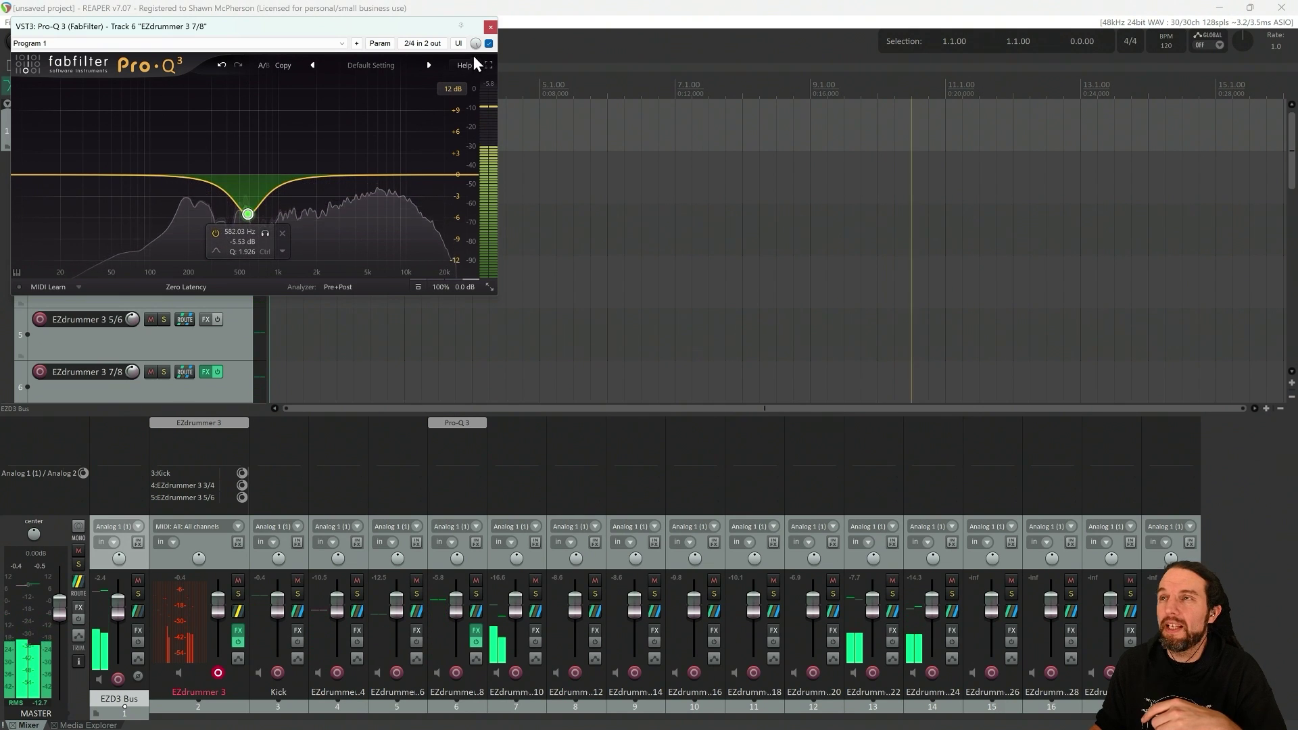
left_click(490, 27)
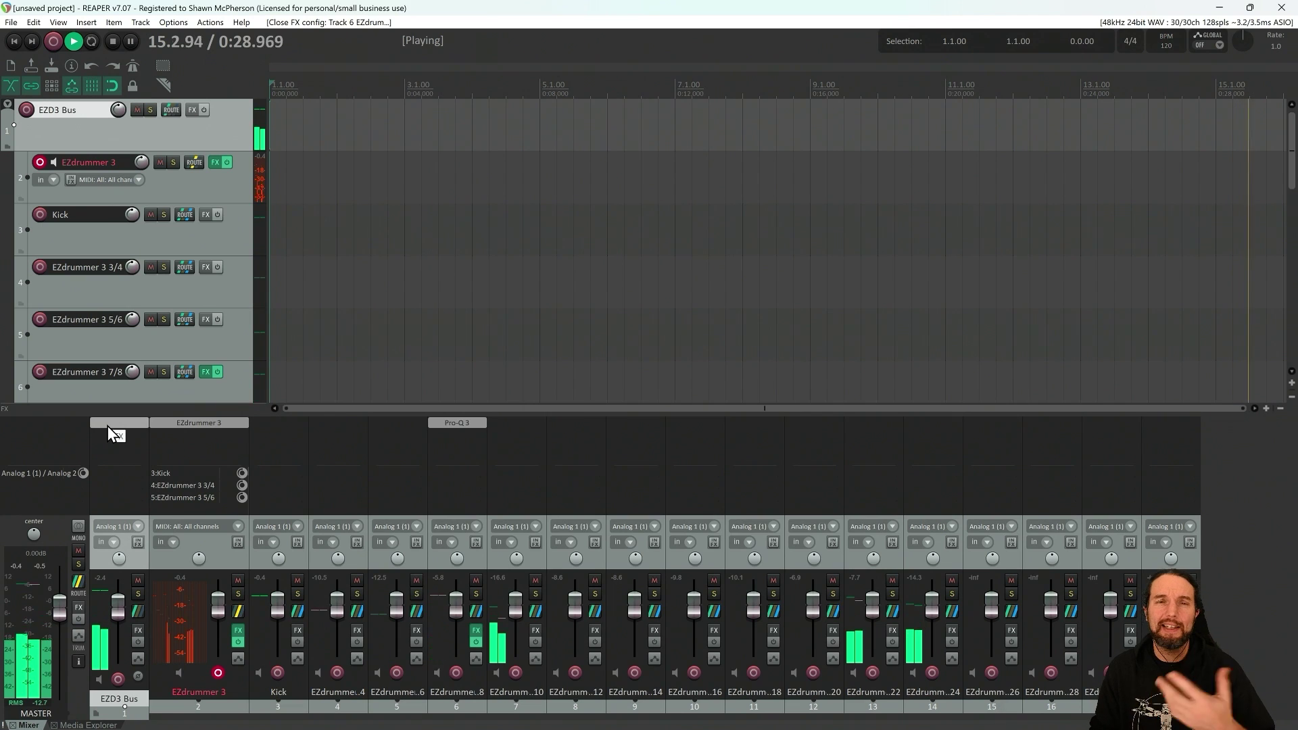
double_click(108, 427)
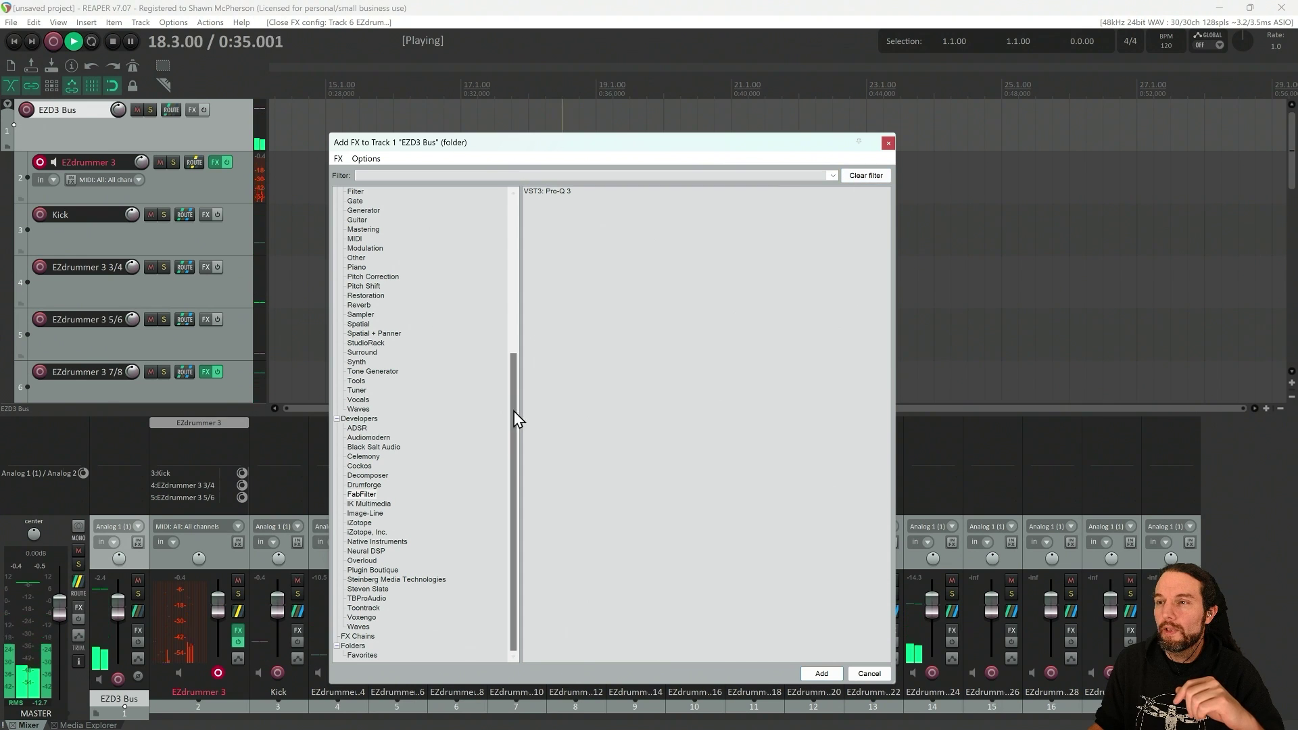
- Add Waves L2 Stereo to the EZD3 Bus, filtering the Waves plugins by 'l2'
left_click(358, 627)
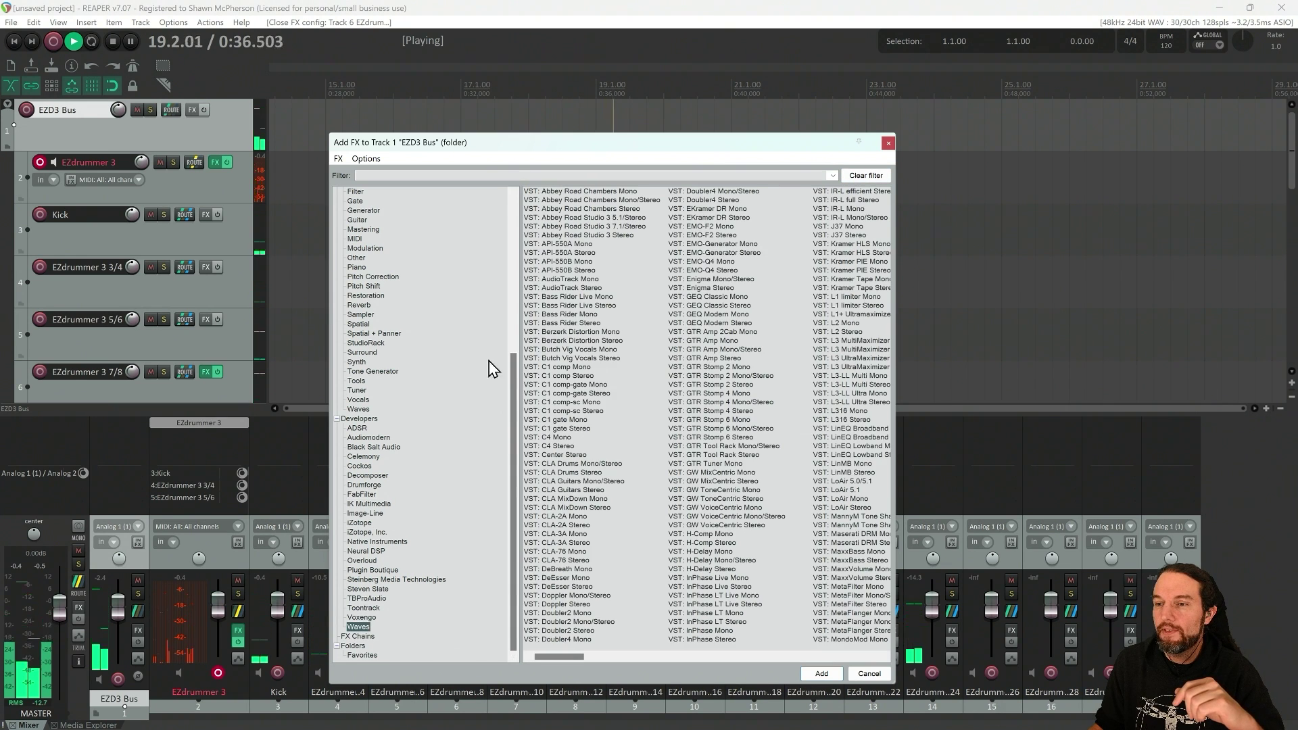
left_click(467, 175)
type("l2")
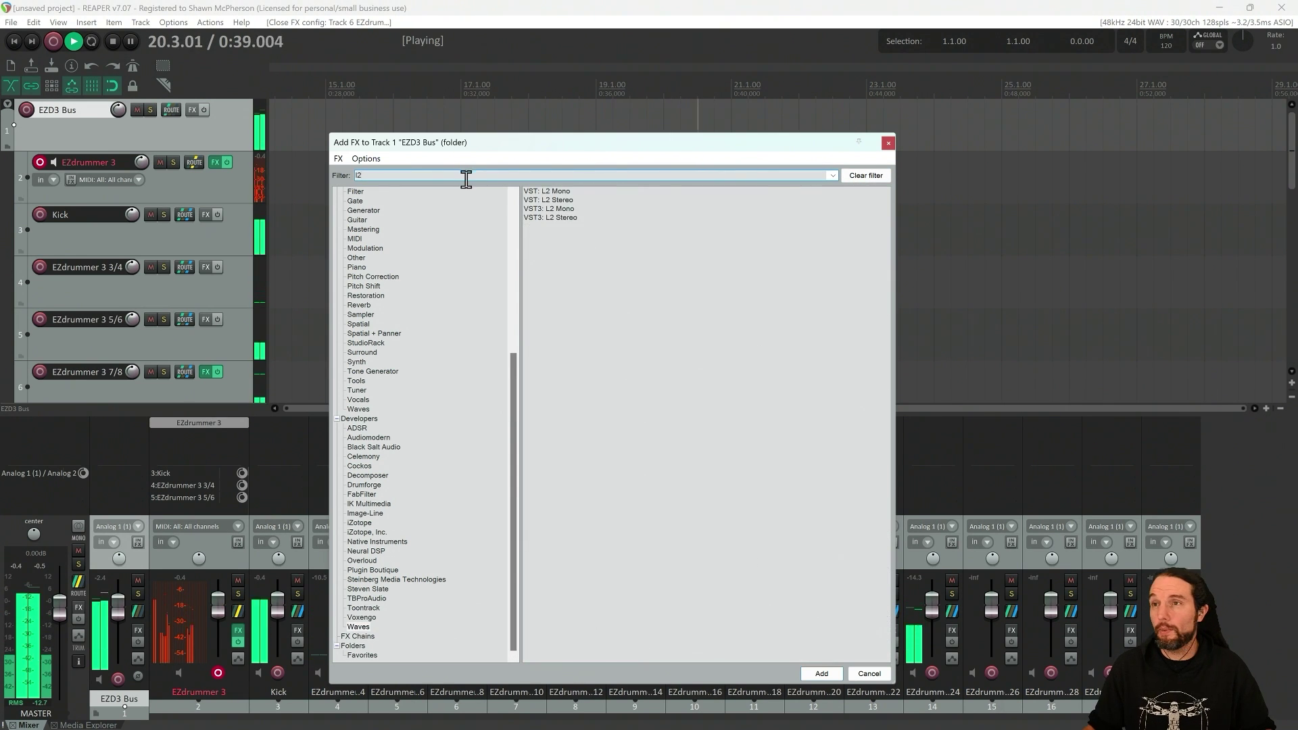
double_click(544, 218)
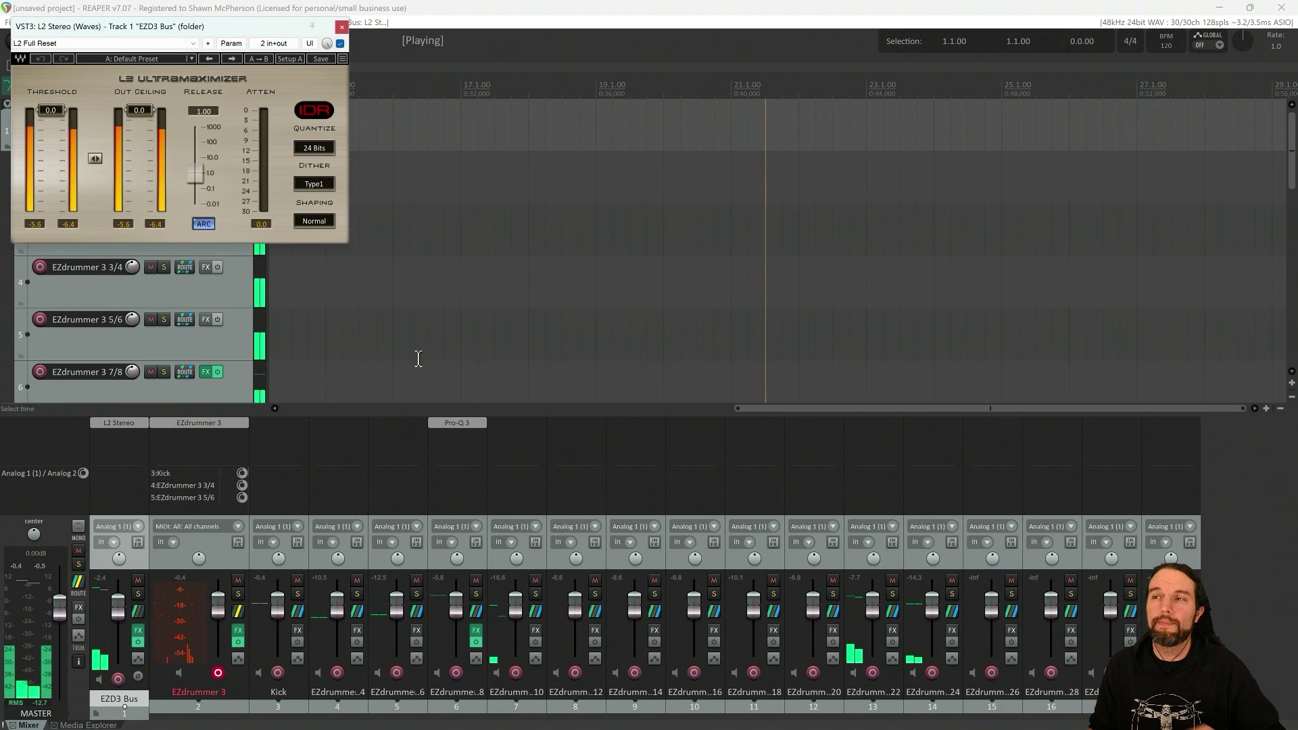
- Pull the L2 threshold down to about -4.6 dB and the output ceiling to -2.6, then close it
left_click_drag(138, 110, 139, 111)
left_click_drag(51, 110, 51, 125)
left_click_drag(139, 111, 138, 113)
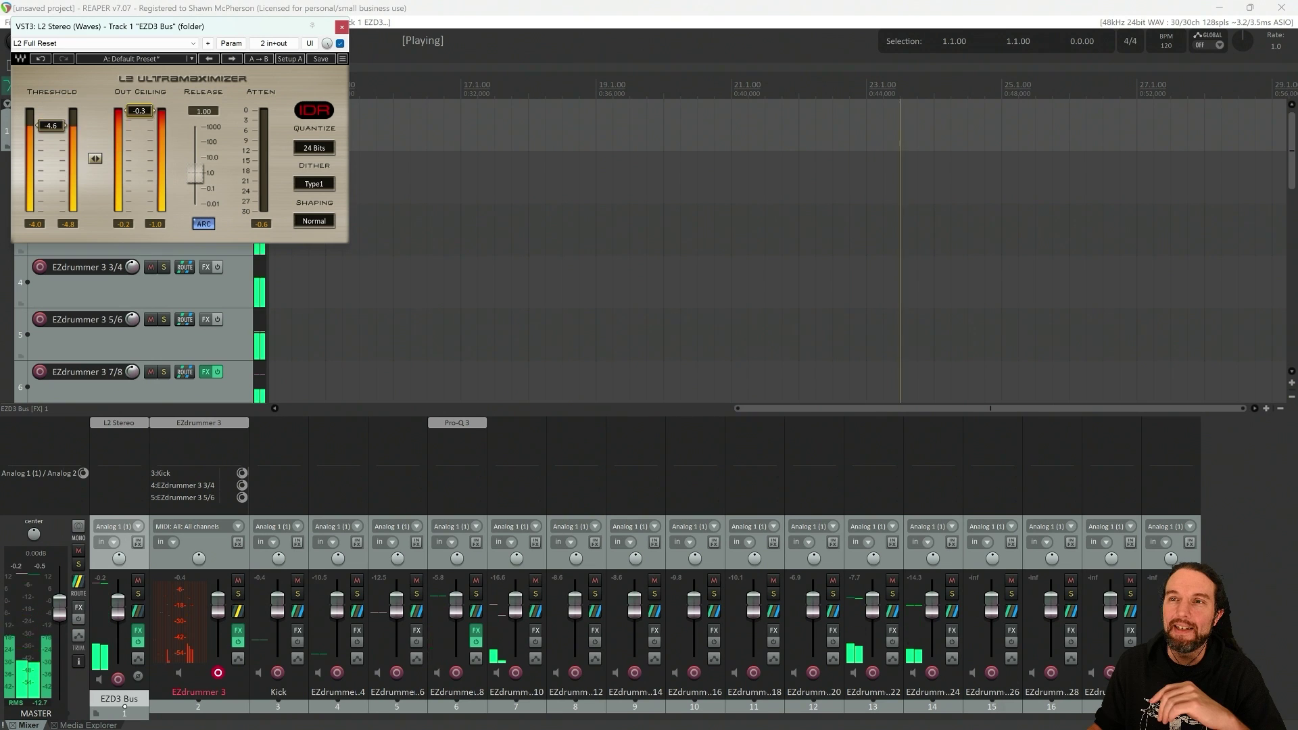
left_click_drag(139, 113, 139, 117)
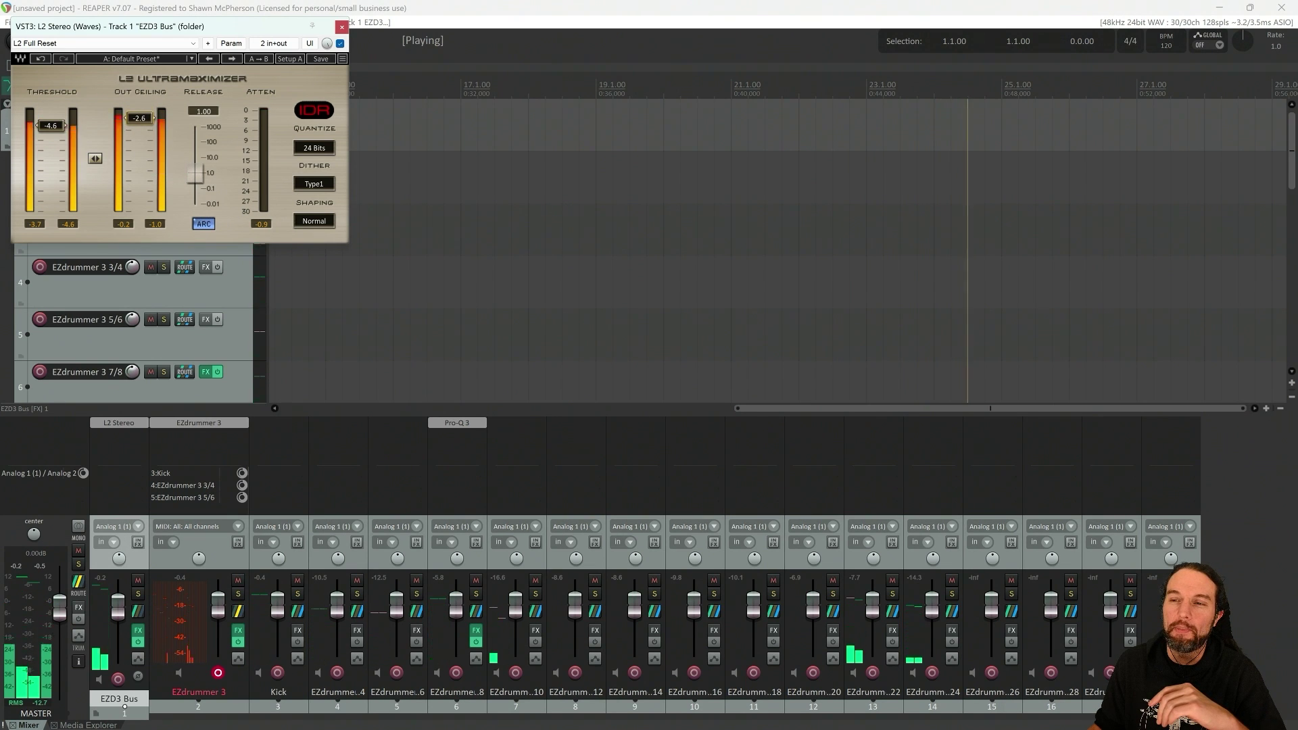
left_click(341, 27)
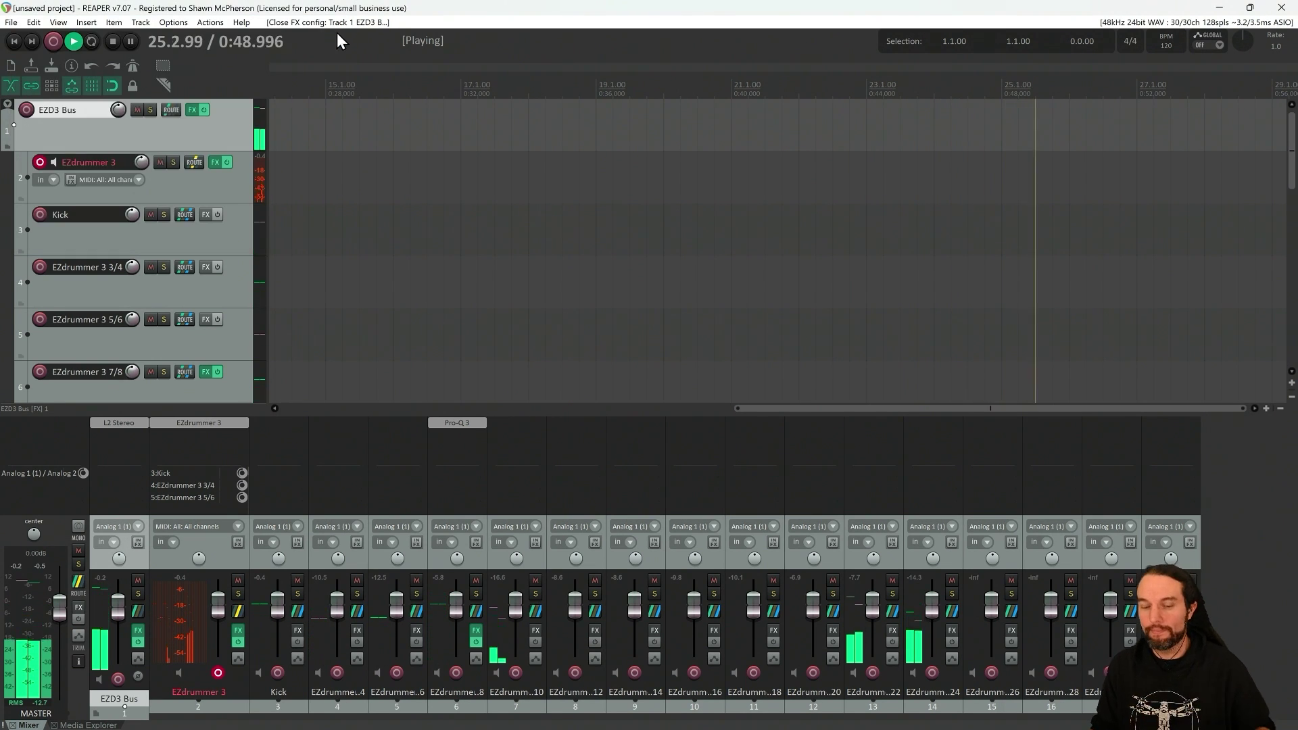
- Stop playback and colour the EZD3 Bus and all drum tracks custom orange (RGB 226, 98, 35)
key("space")
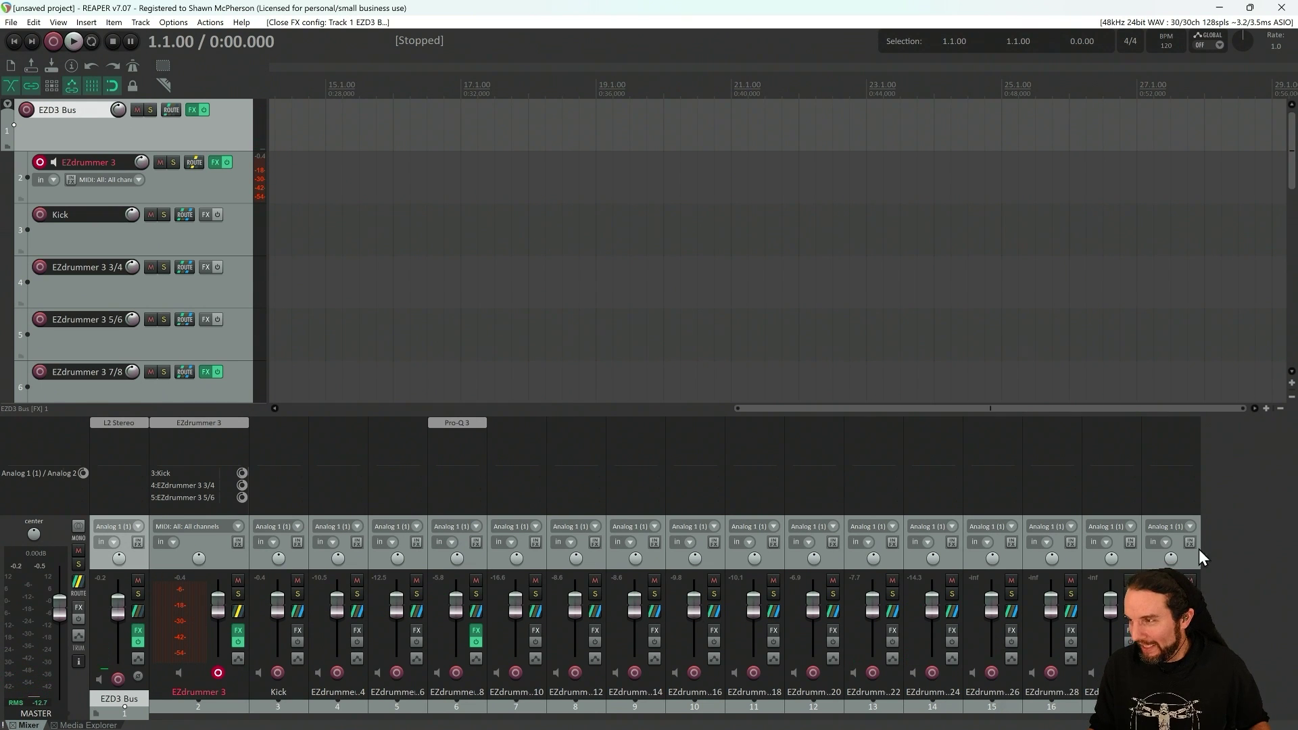
left_click(173, 560)
left_click(136, 566)
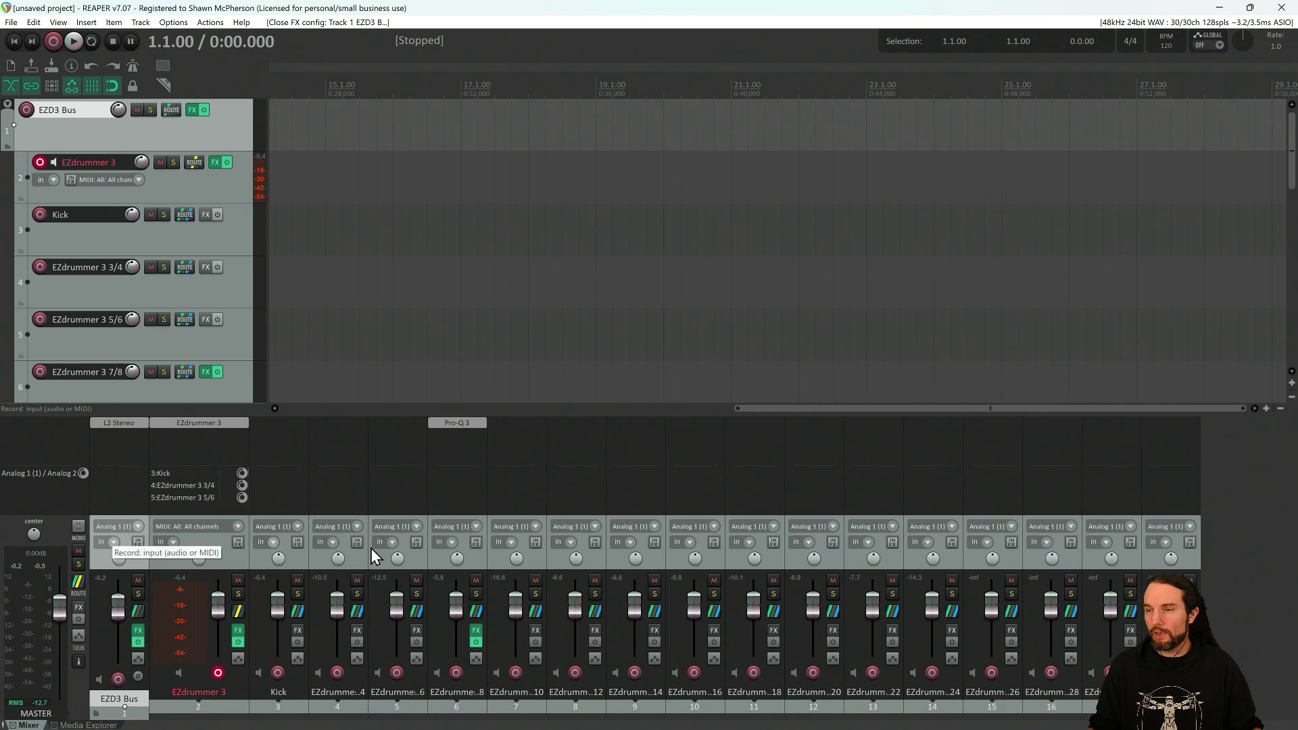
left_click(1191, 567)
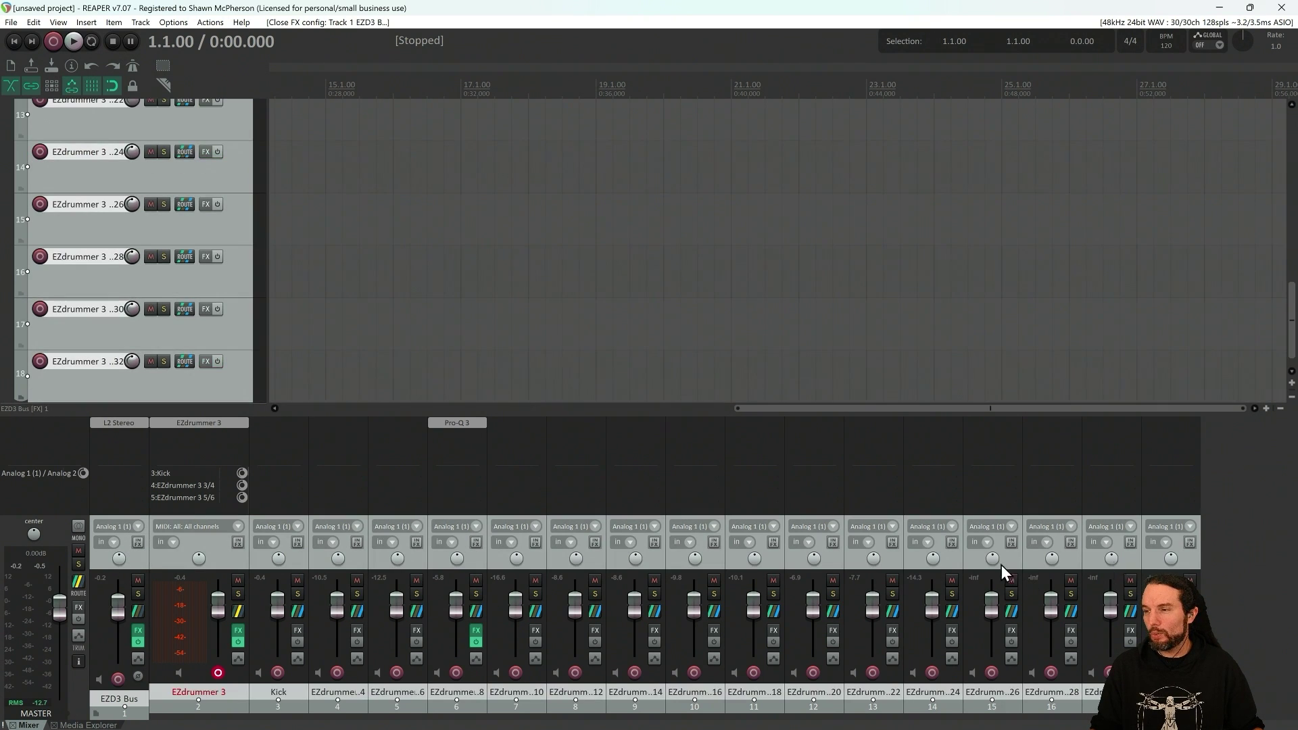
right_click(834, 554)
mouse_move(892, 446)
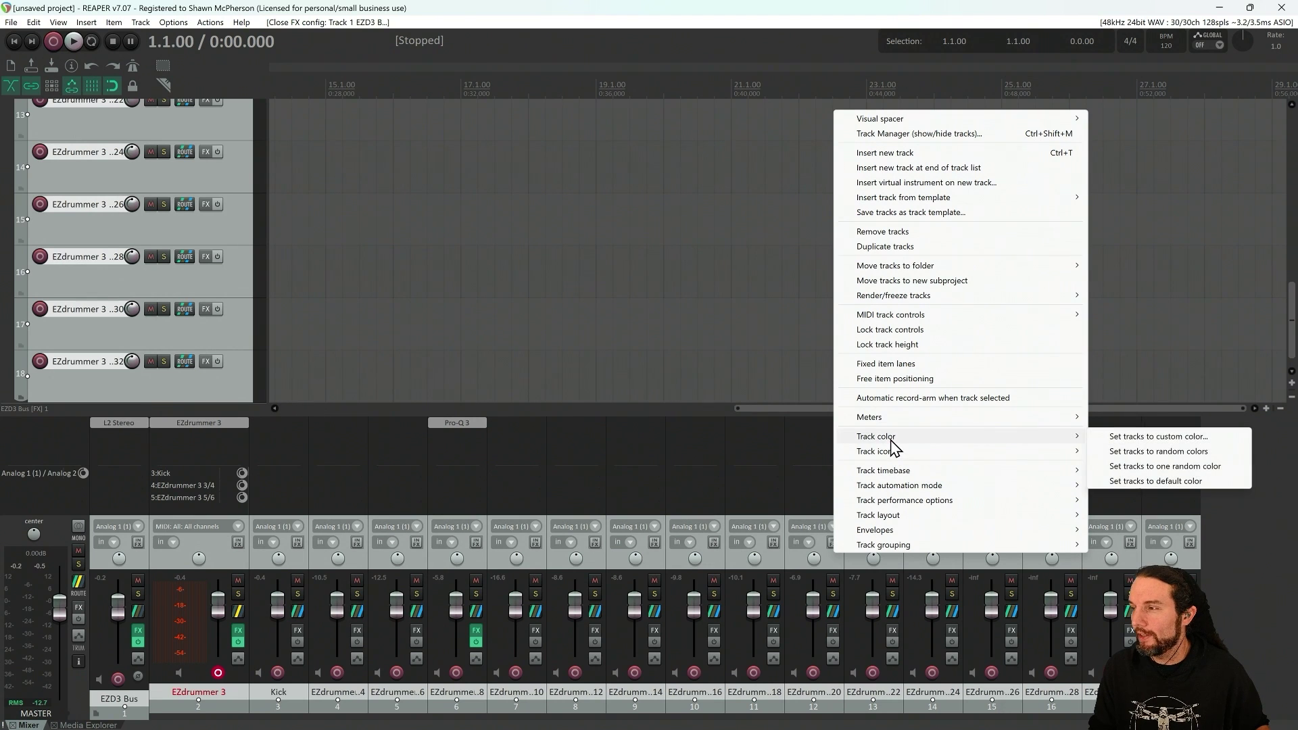
left_click(1152, 438)
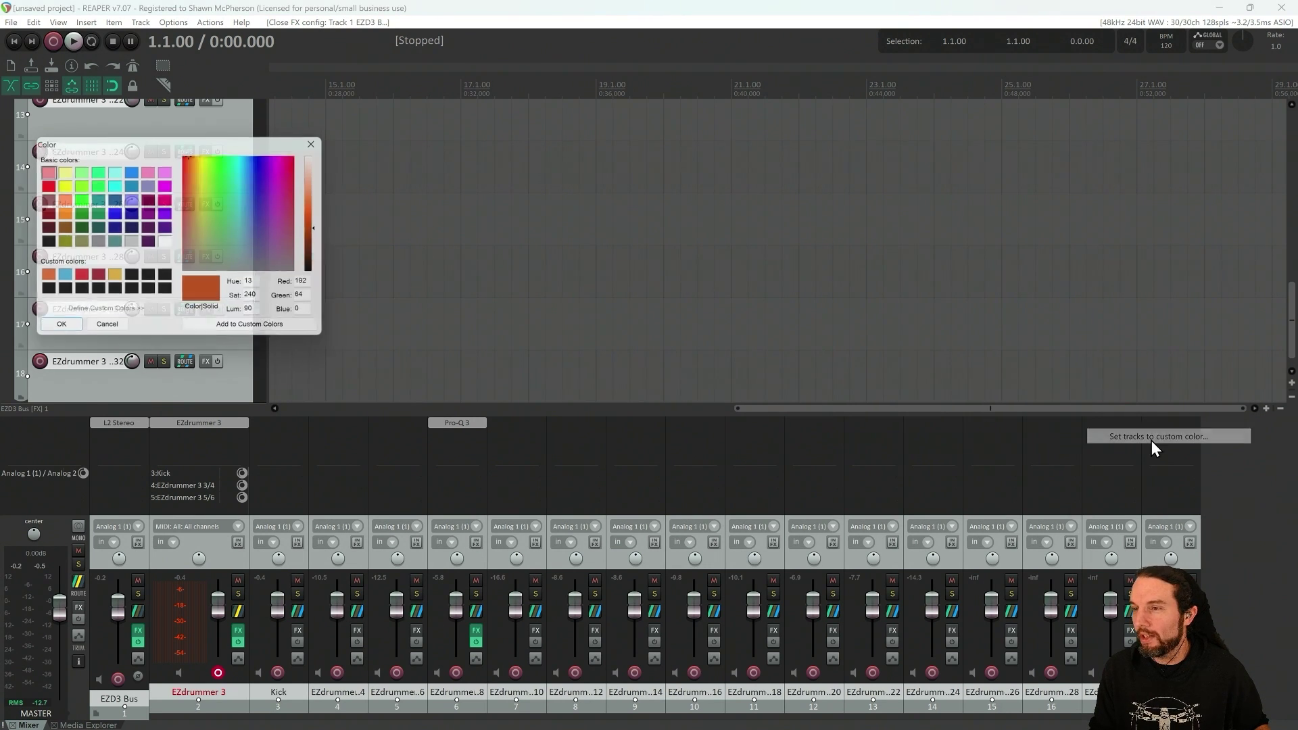
left_click(40, 280)
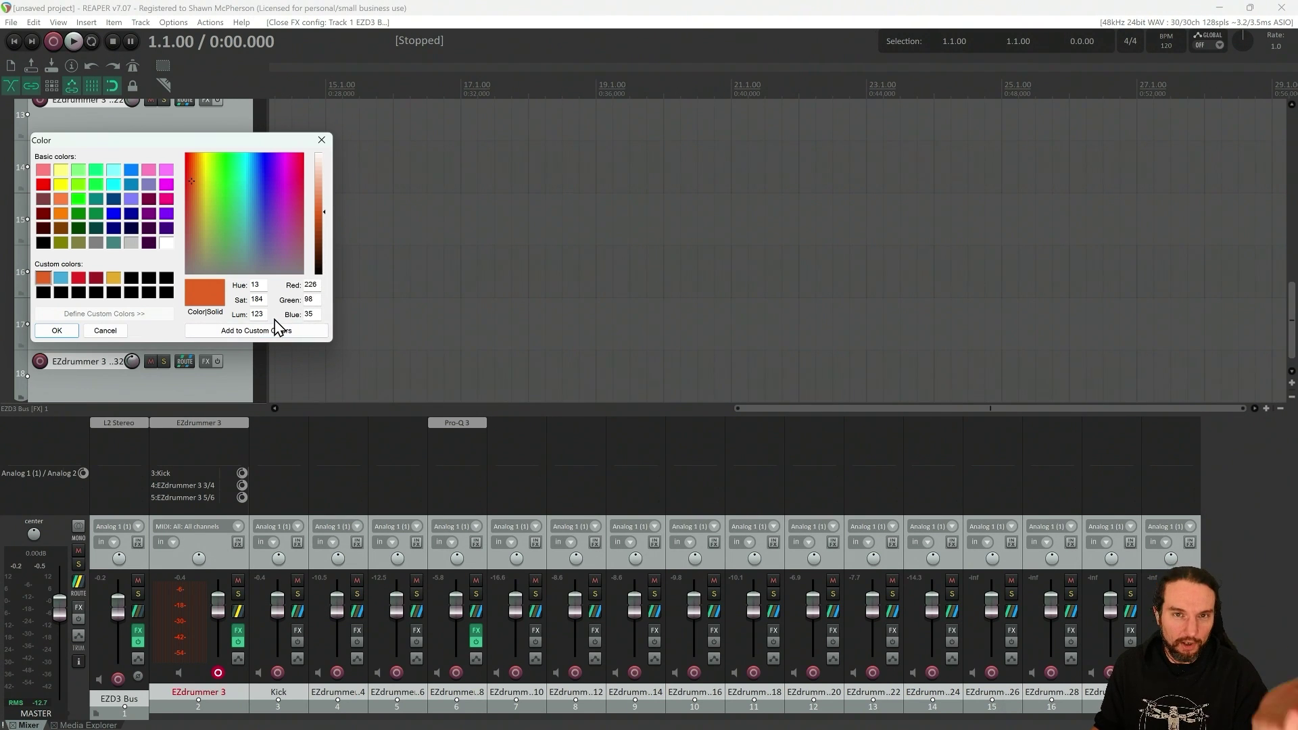
left_click(67, 330)
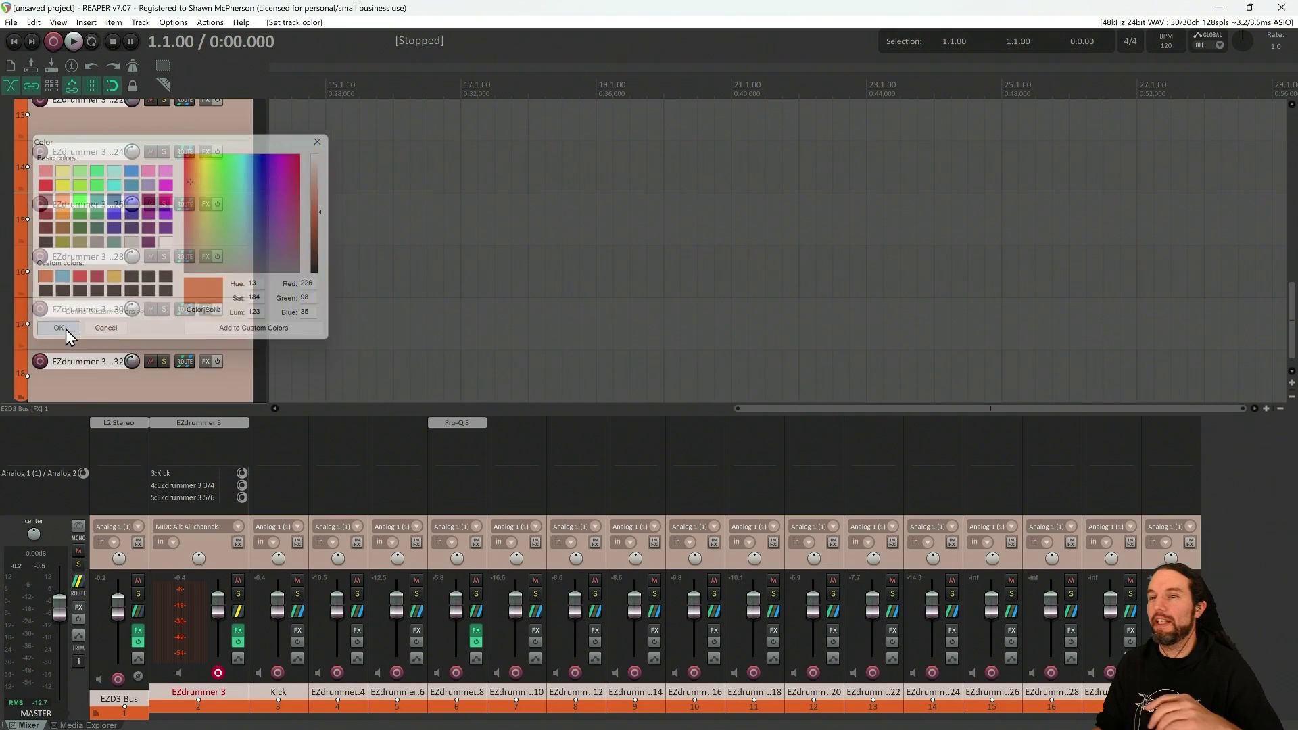
left_click(1255, 558)
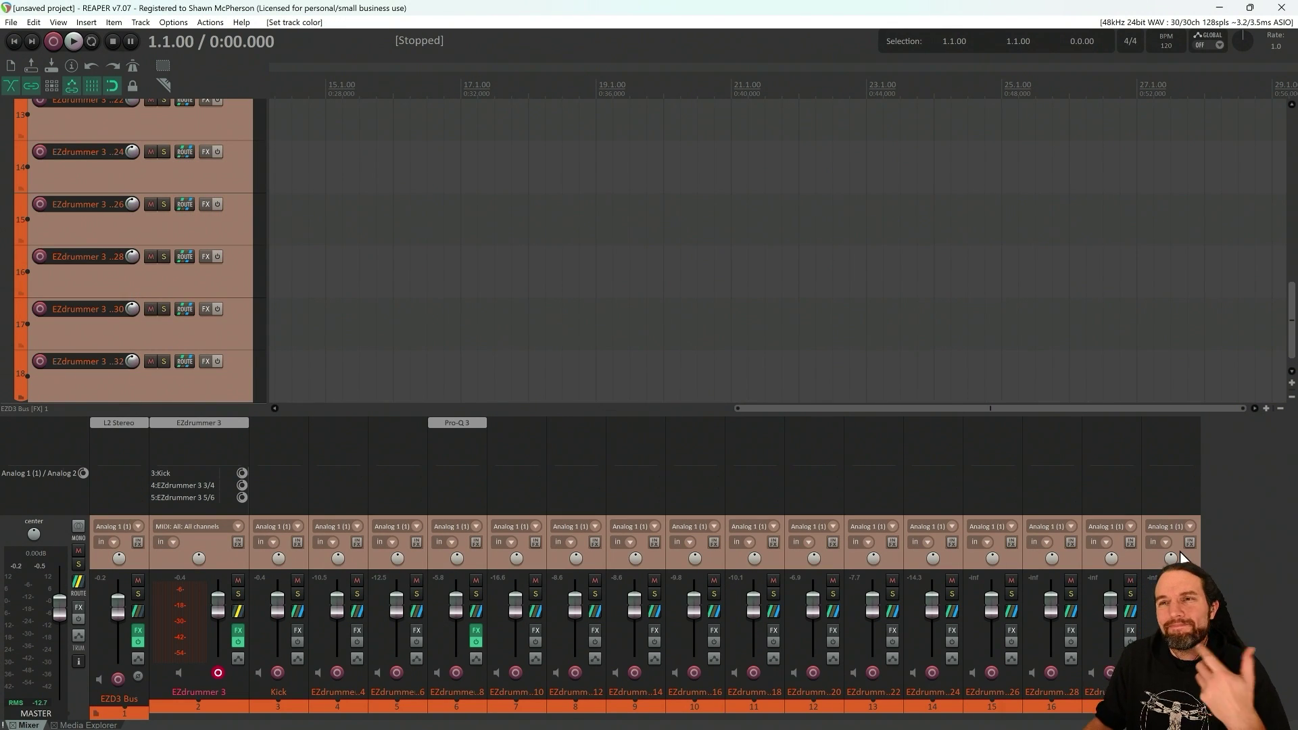
scroll(176, 301, "up", 10)
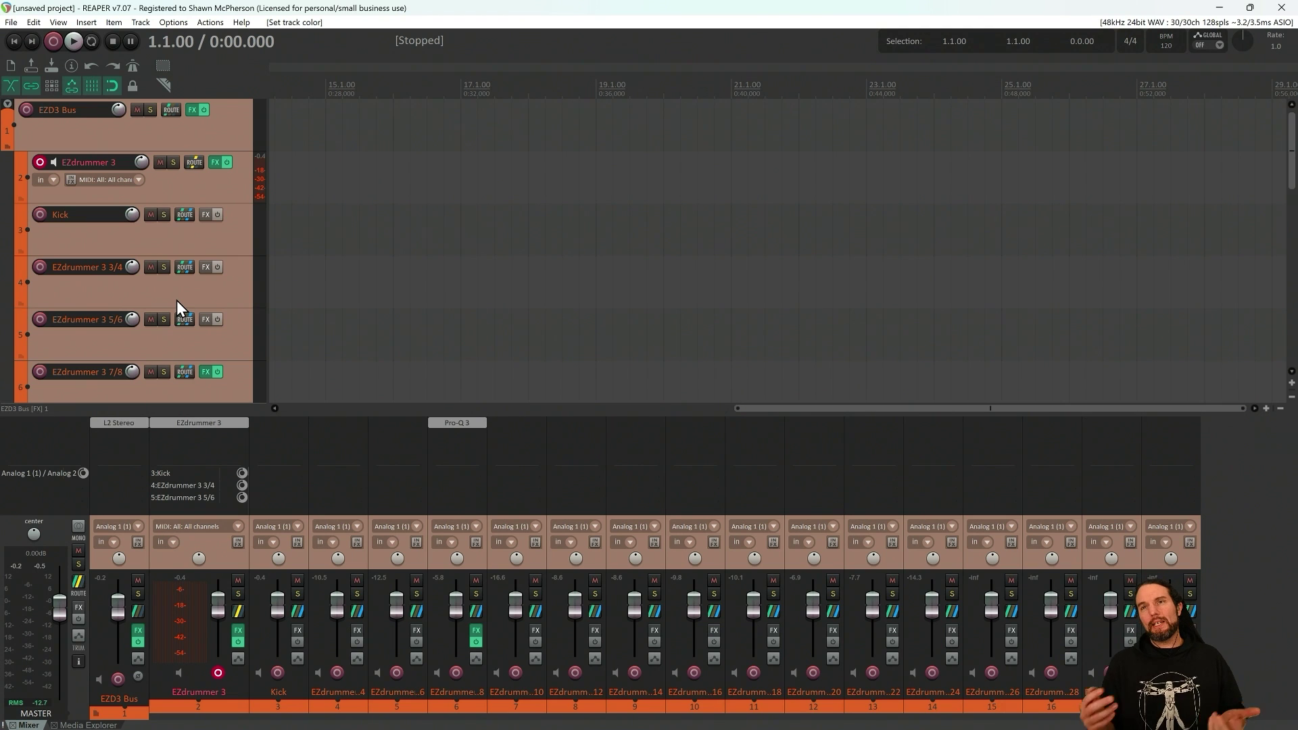
left_click(193, 424)
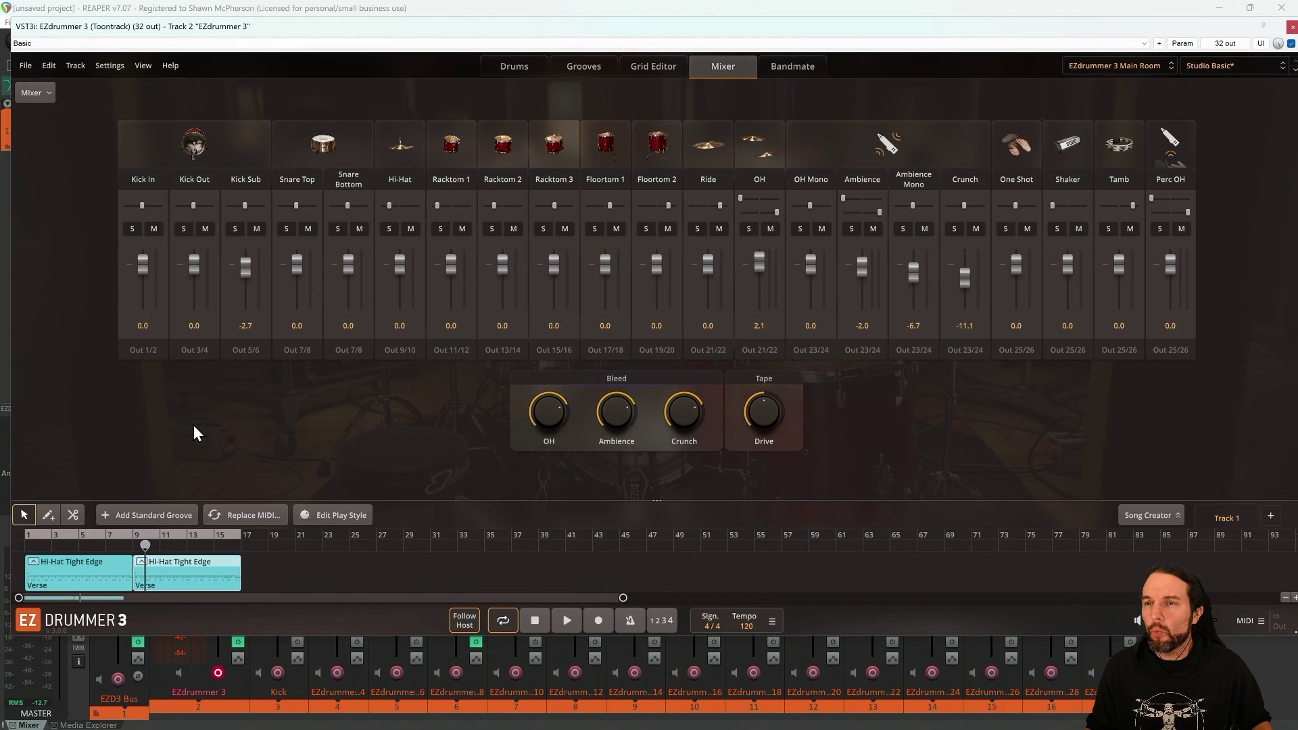
left_click(1212, 68)
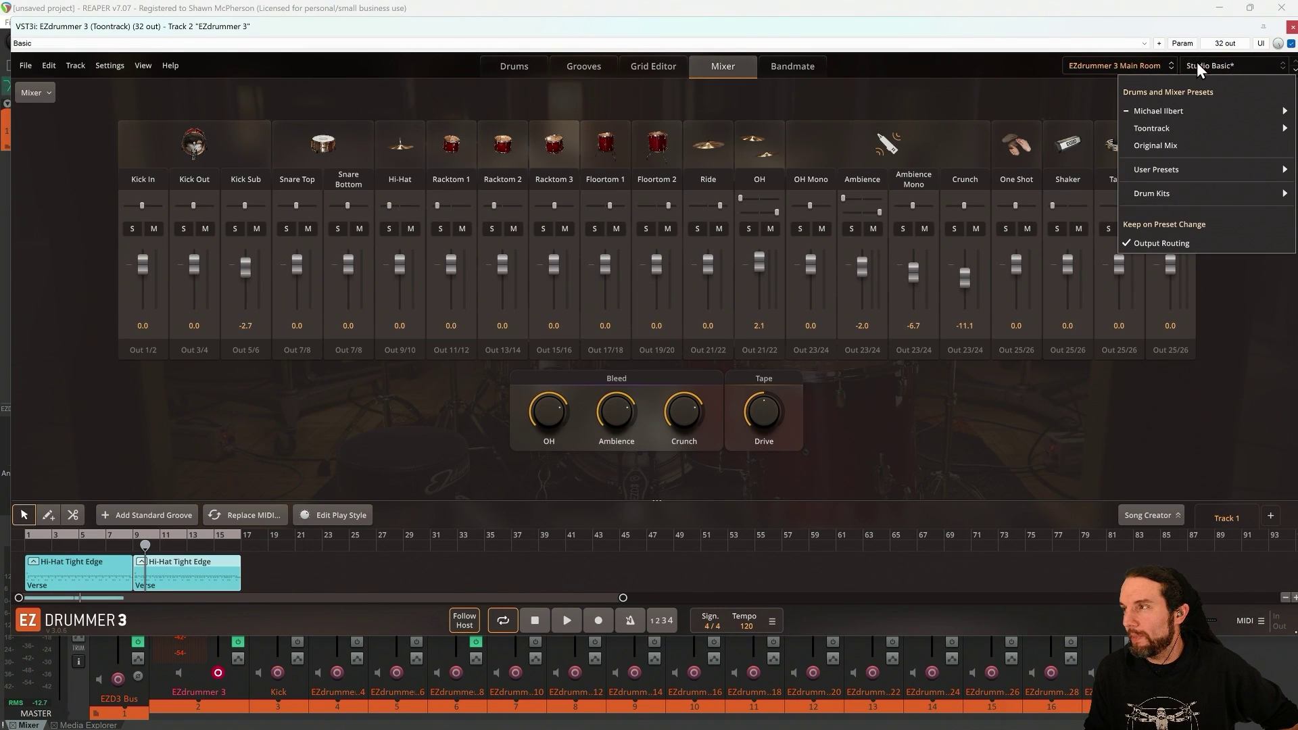
mouse_move(1176, 110)
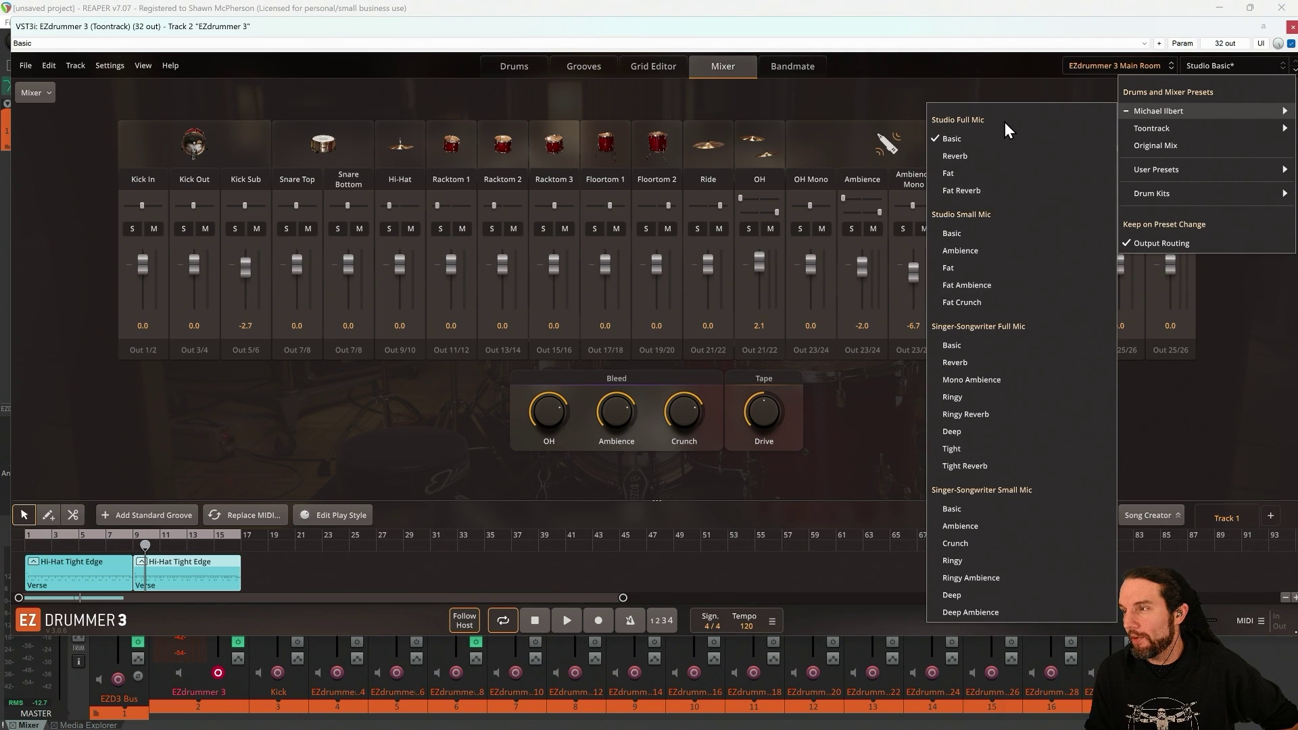
left_click(916, 80)
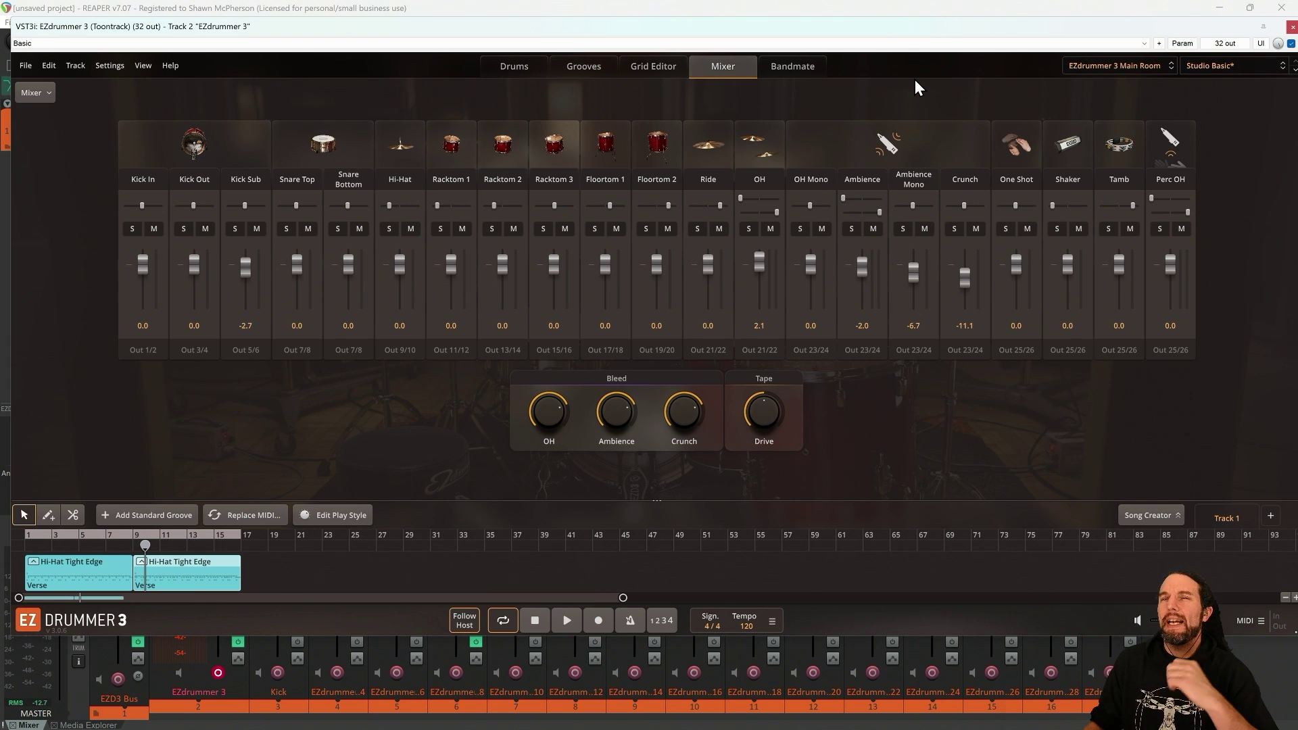
left_click(1290, 28)
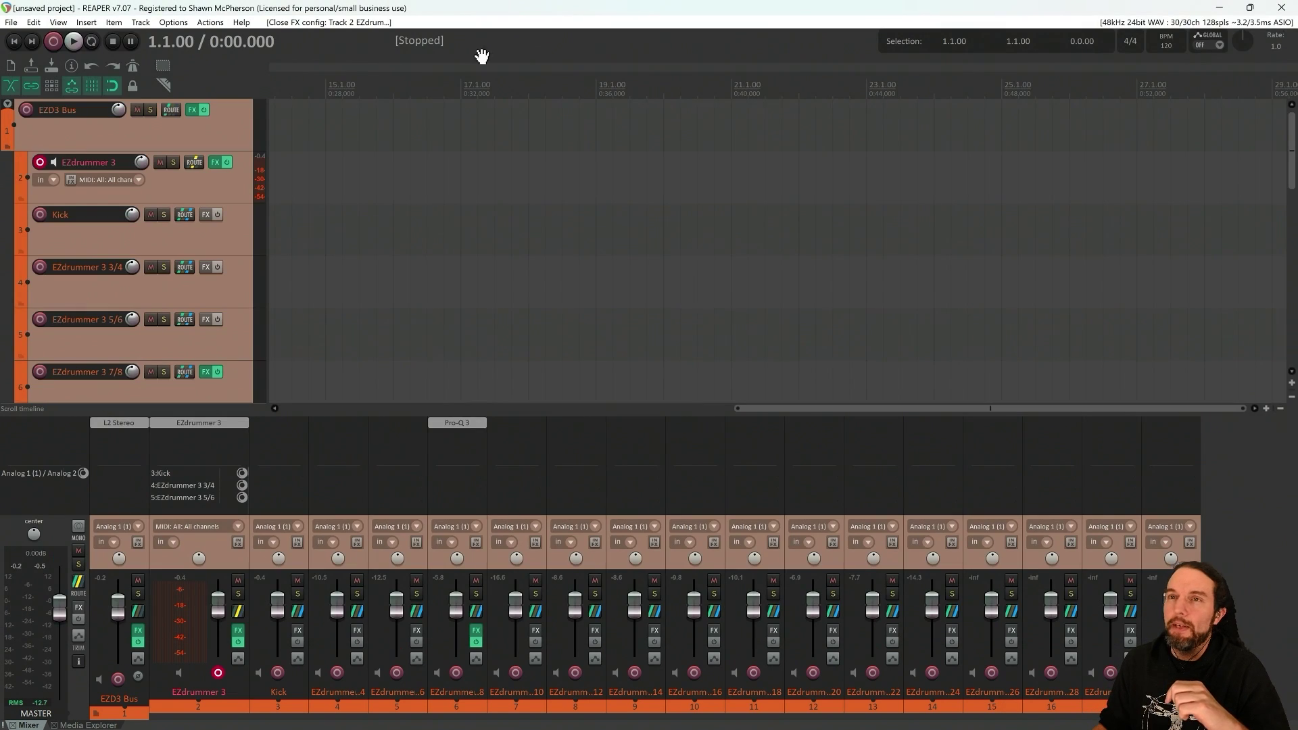
left_click(11, 22)
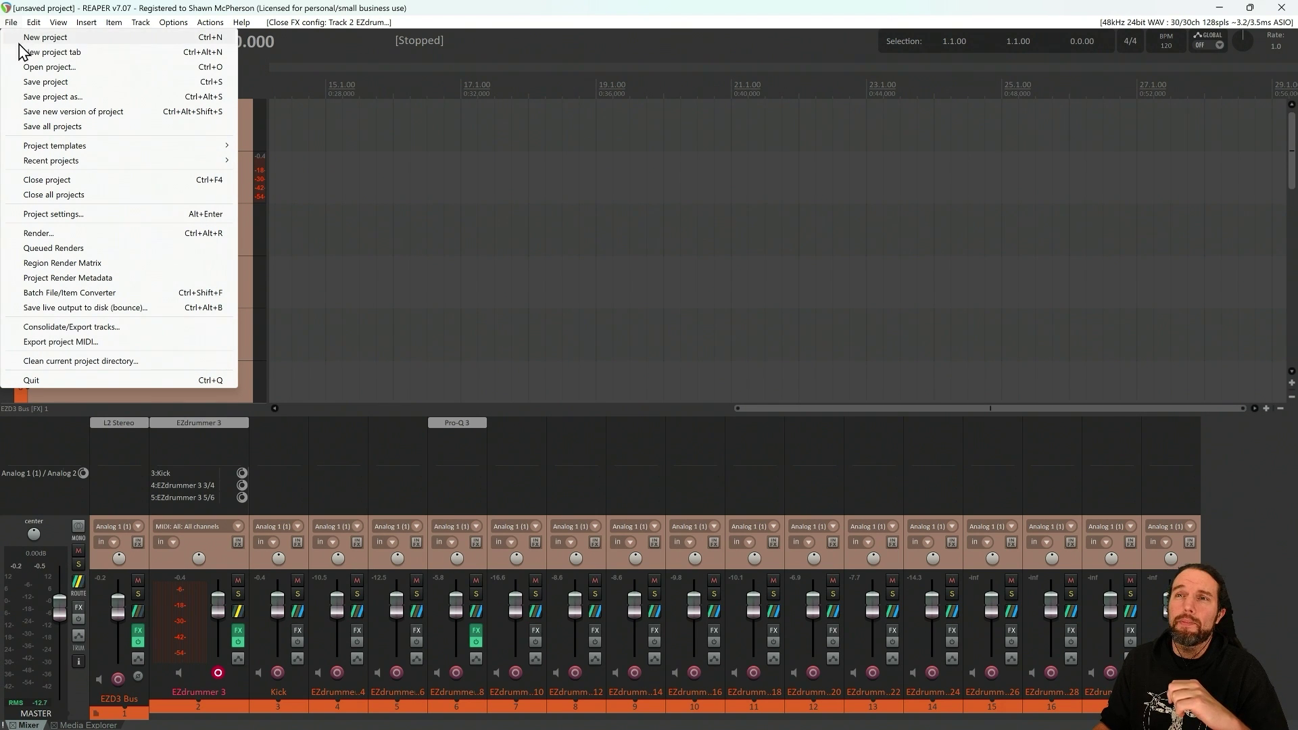
mouse_move(35, 147)
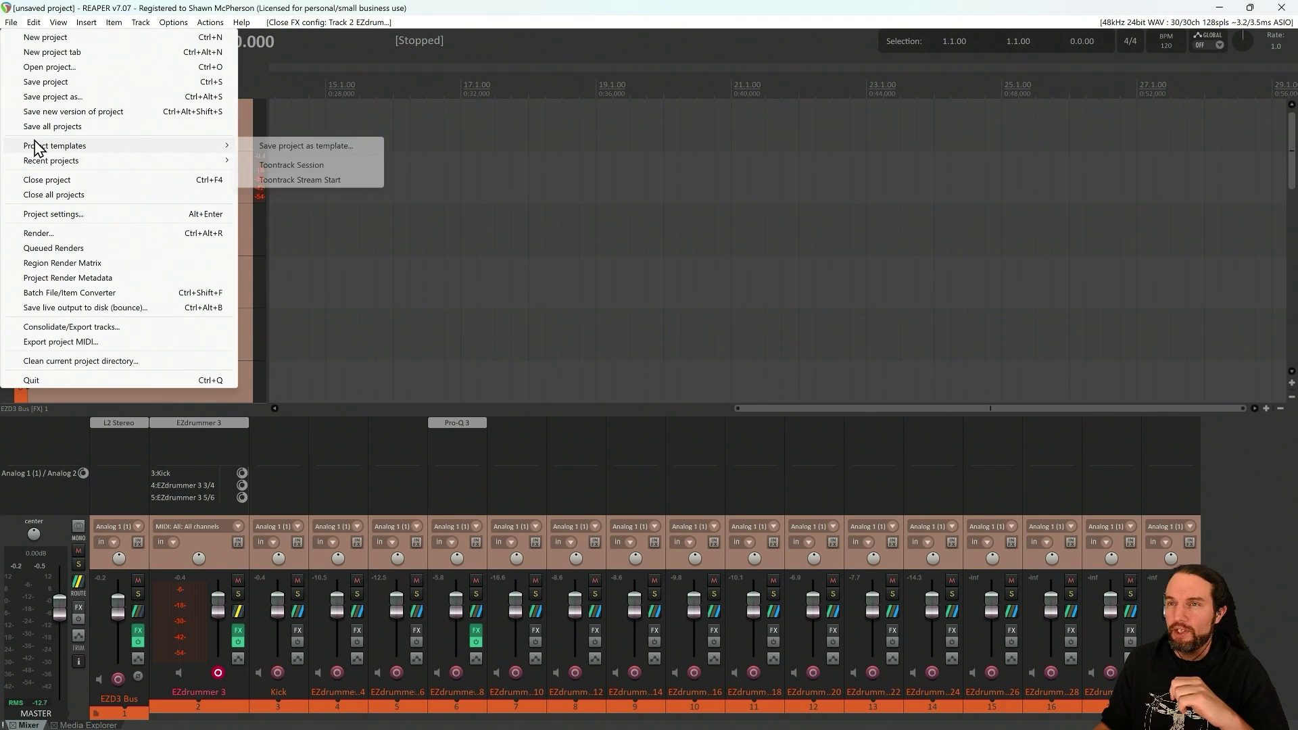
left_click(301, 147)
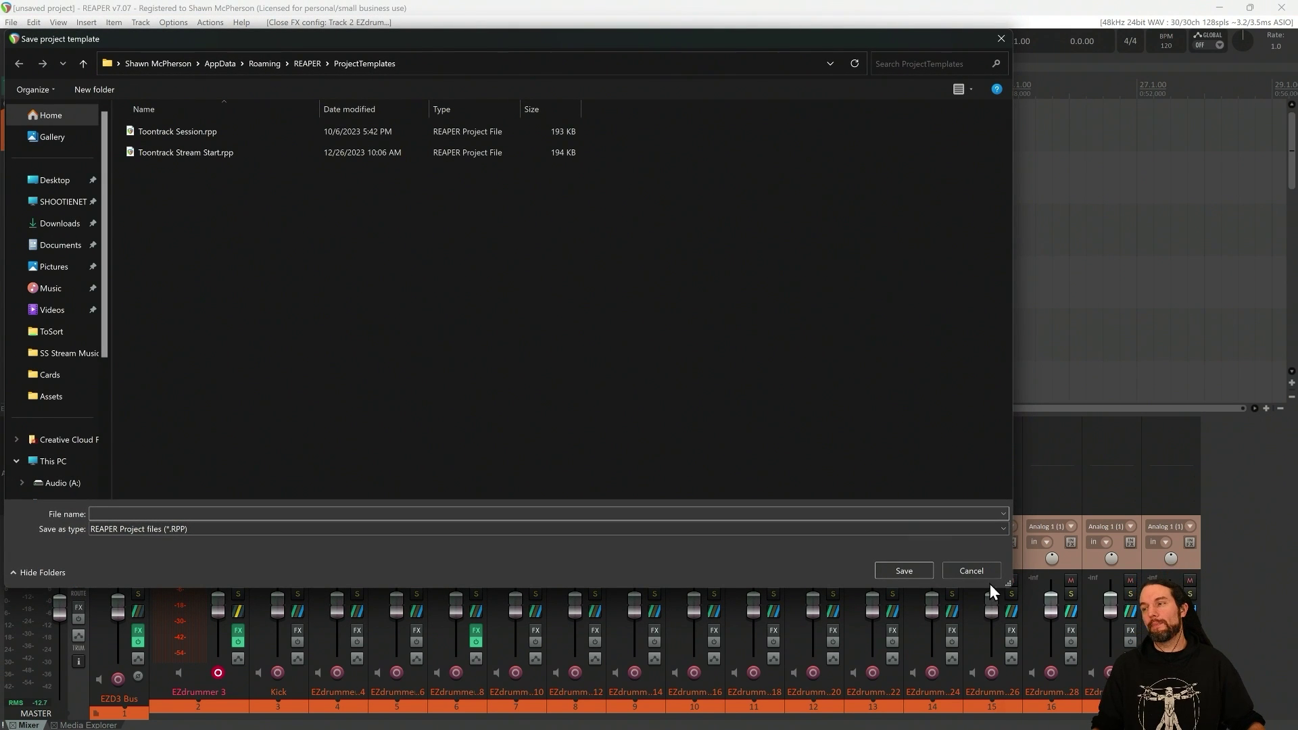
left_click(973, 574)
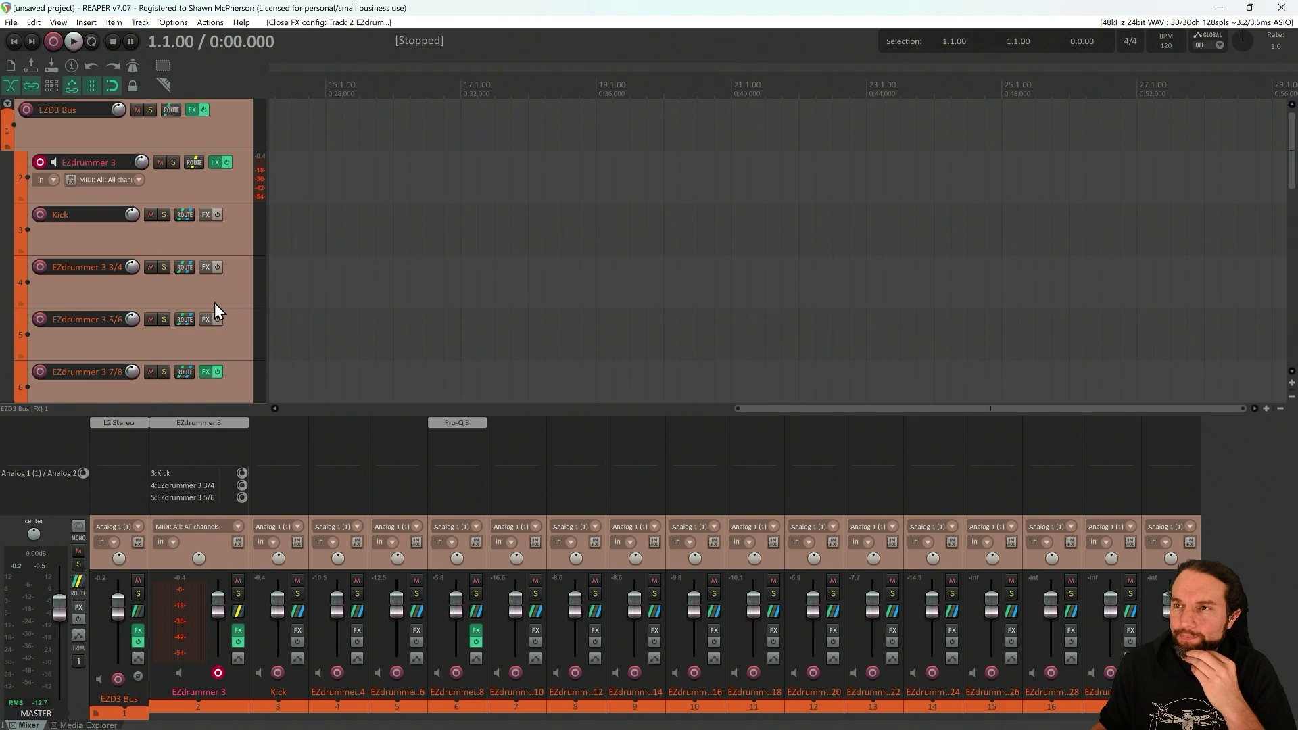
- Set the EZdrummer 3 track's performance options to prevent anticipative FX processing
left_click(218, 185)
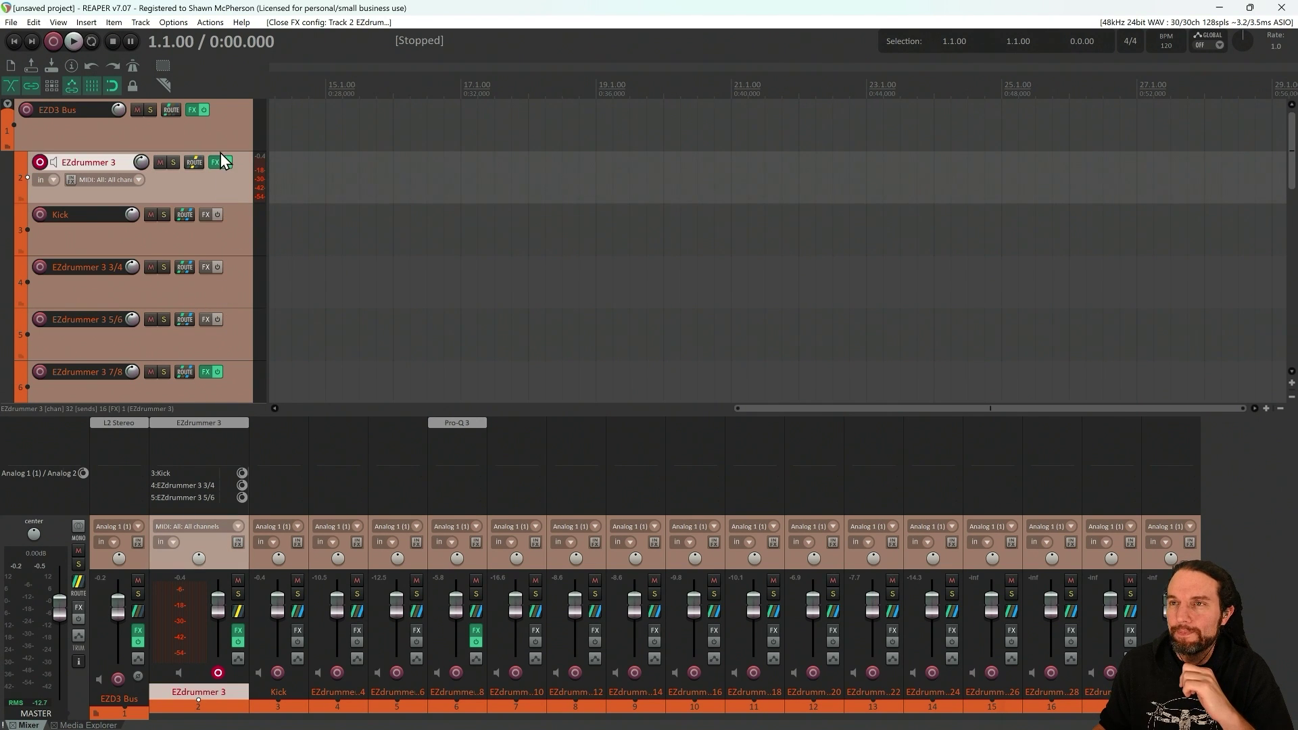
left_click(214, 135)
left_click(197, 191)
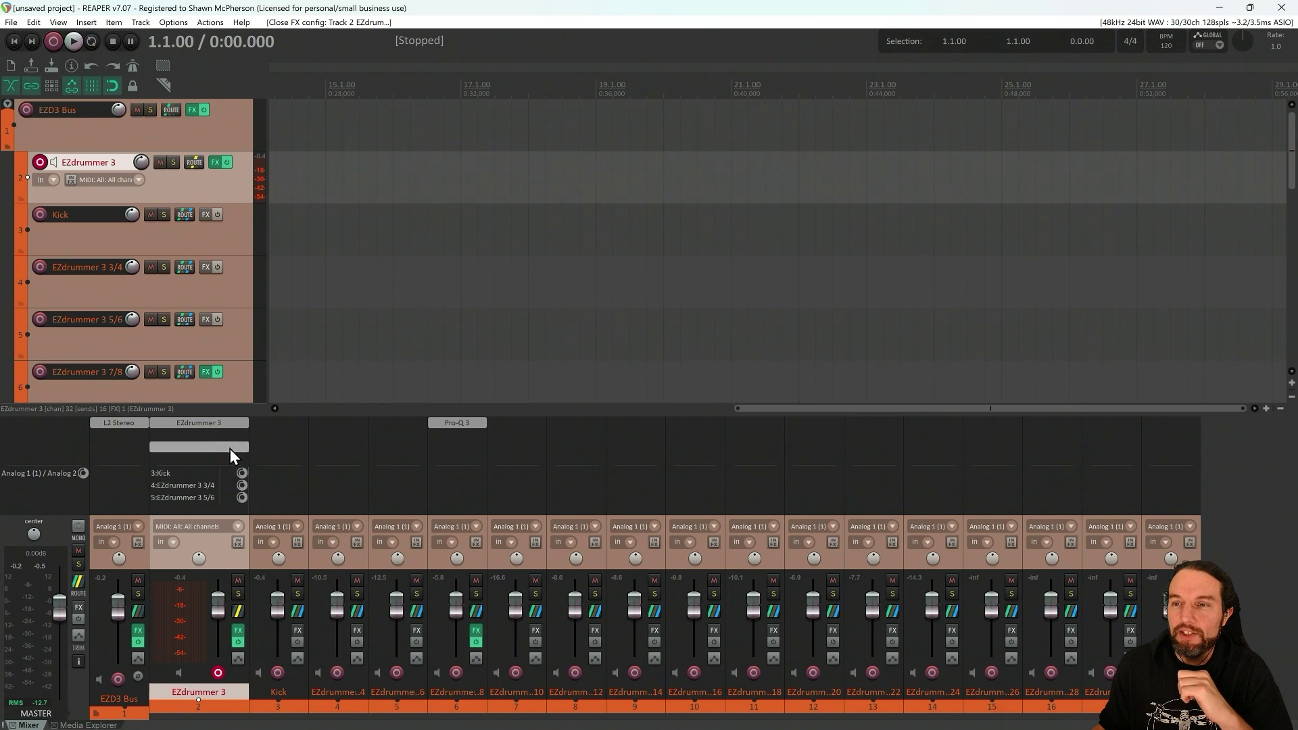
right_click(210, 192)
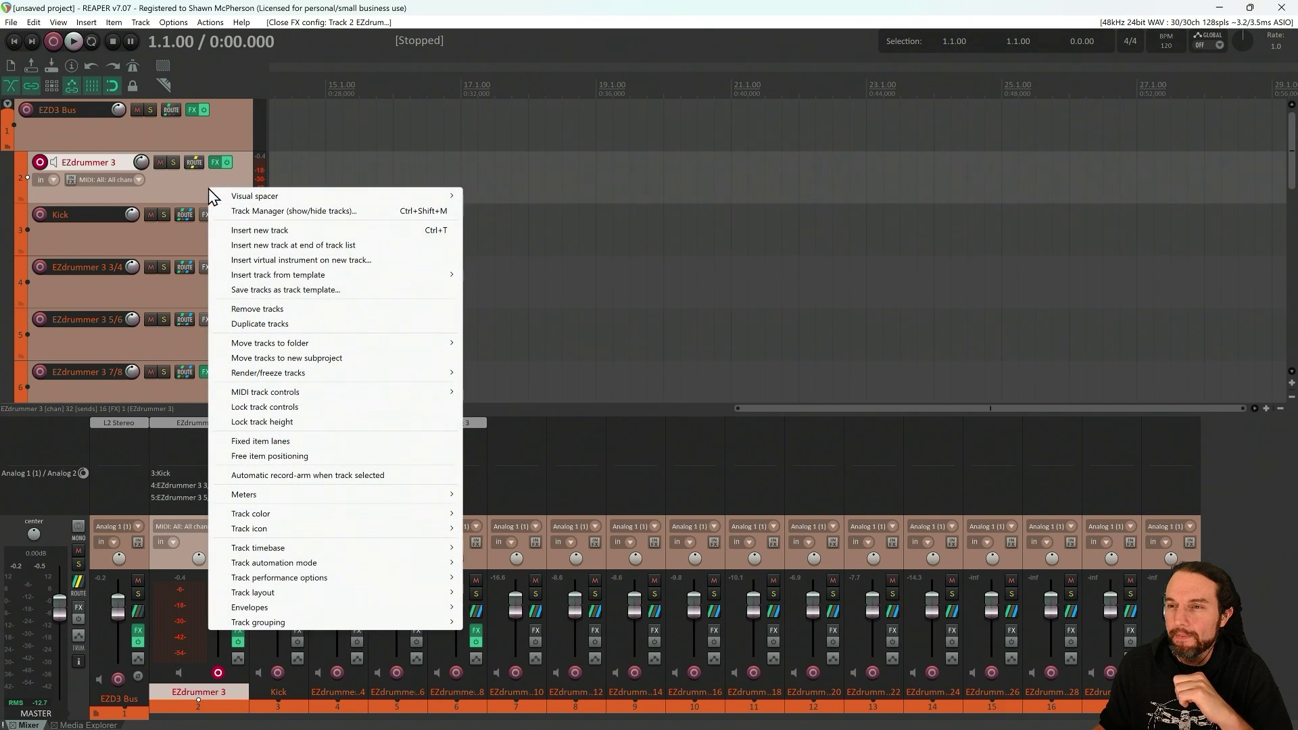
mouse_move(262, 277)
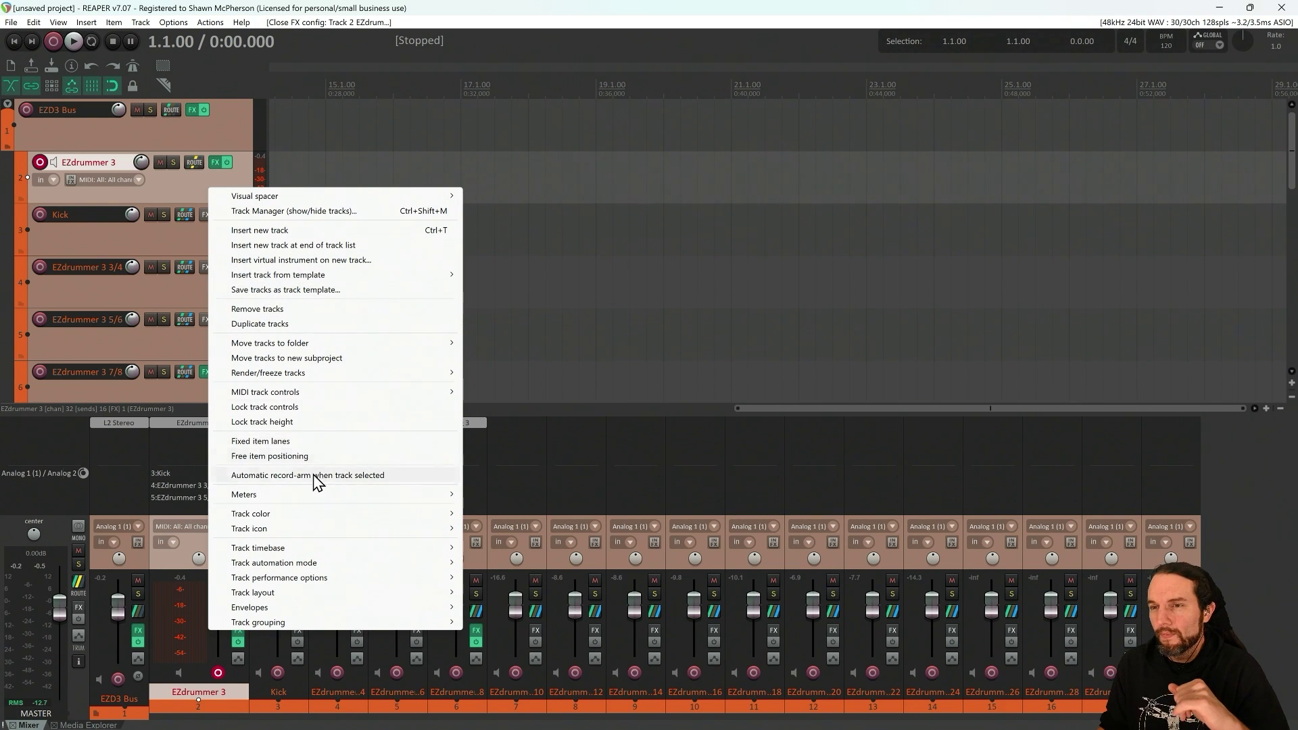
mouse_move(287, 582)
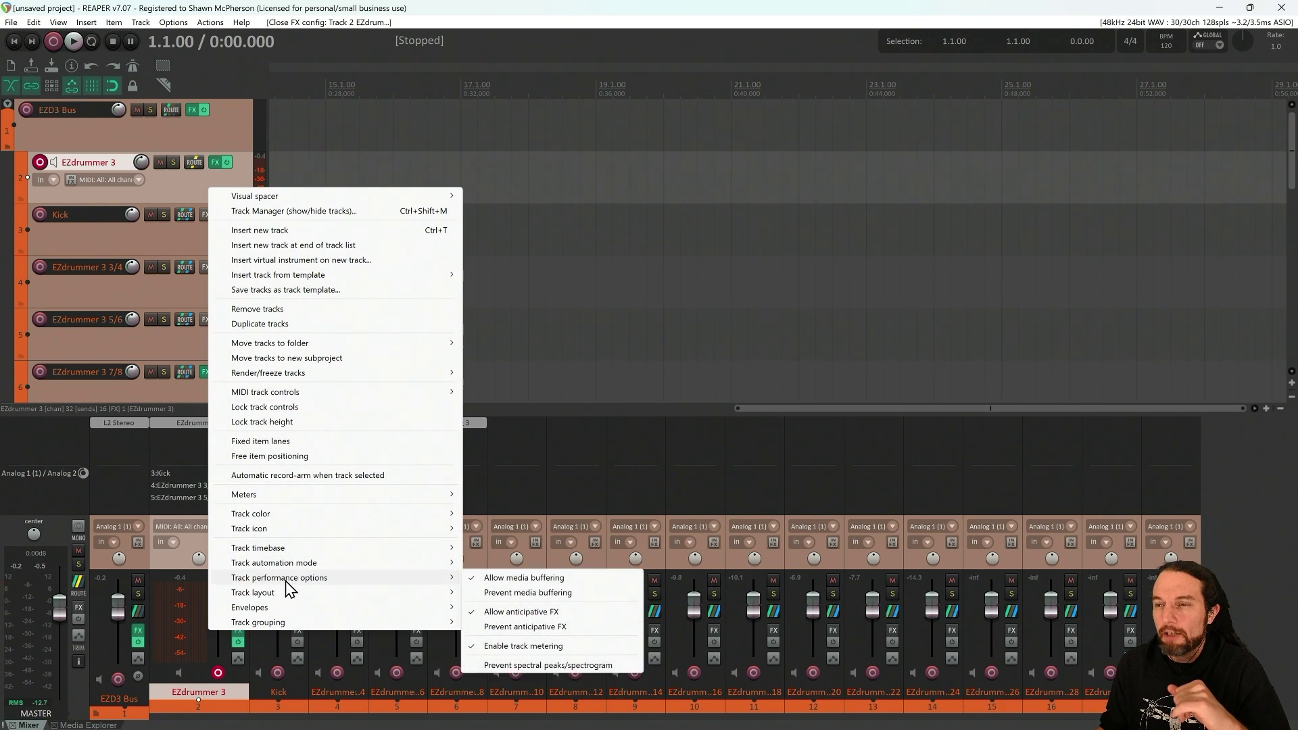
left_click(525, 627)
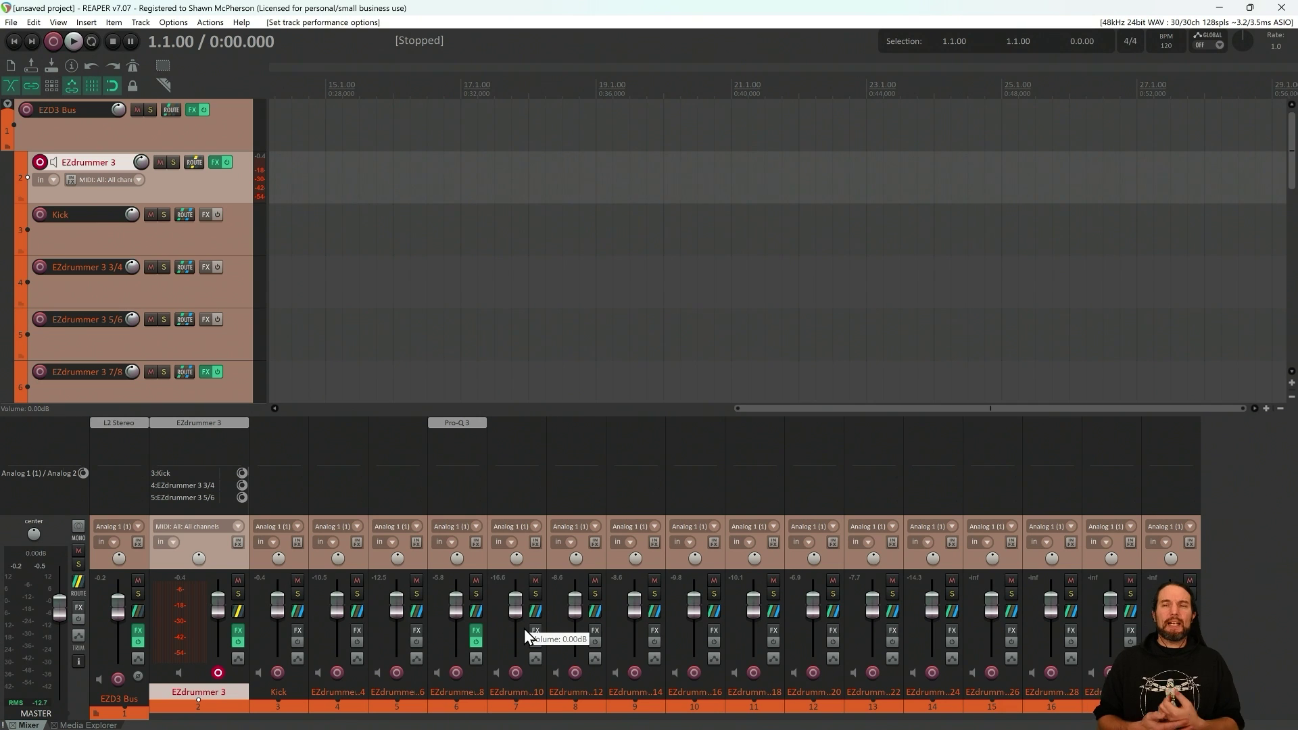